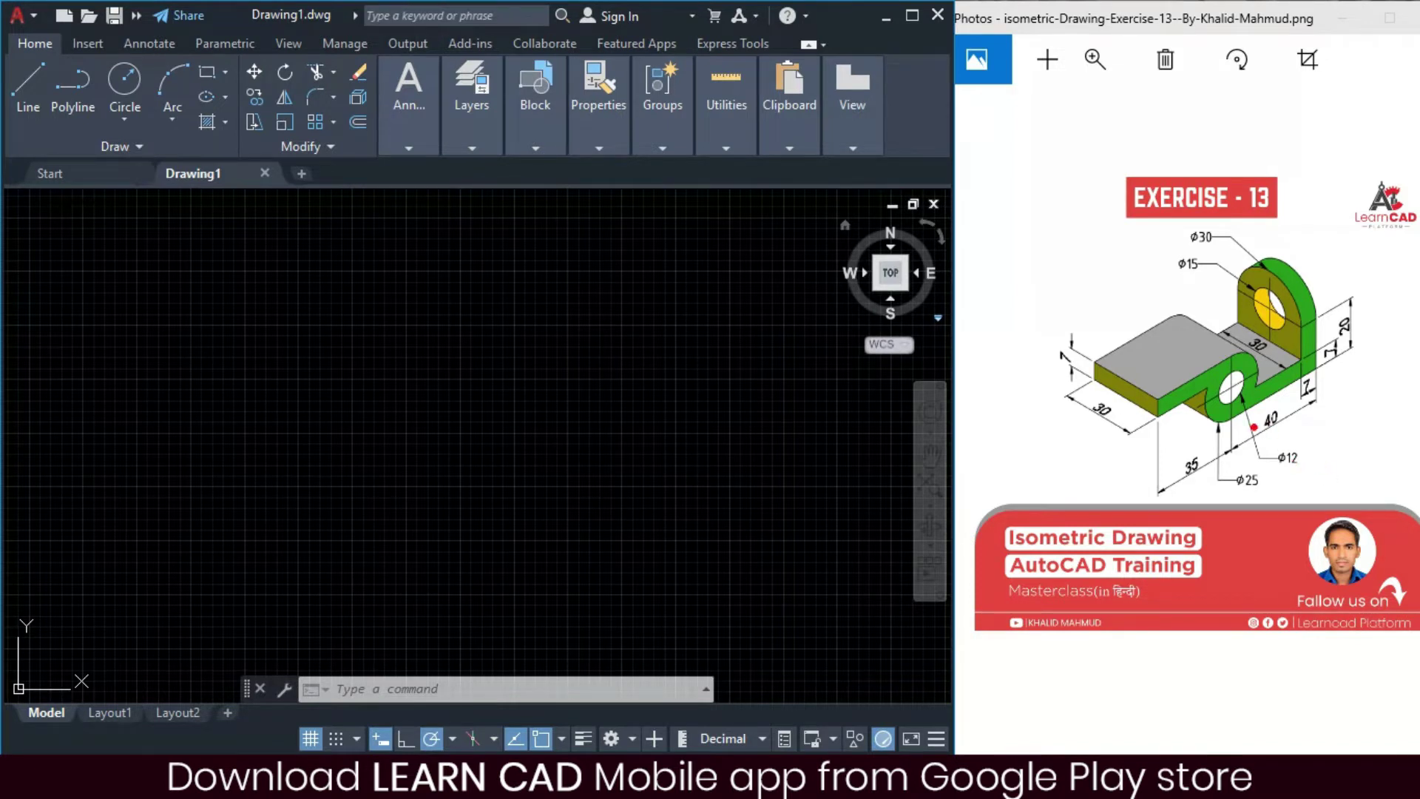
- Circle the Ø12 hole on the reference drawing, then clear the annotation
mouse_move(1204, 392)
left_mouse_down()
mouse_move(1245, 359)
mouse_move(1227, 393)
mouse_move(1237, 353)
mouse_move(1131, 394)
left_mouse_up()
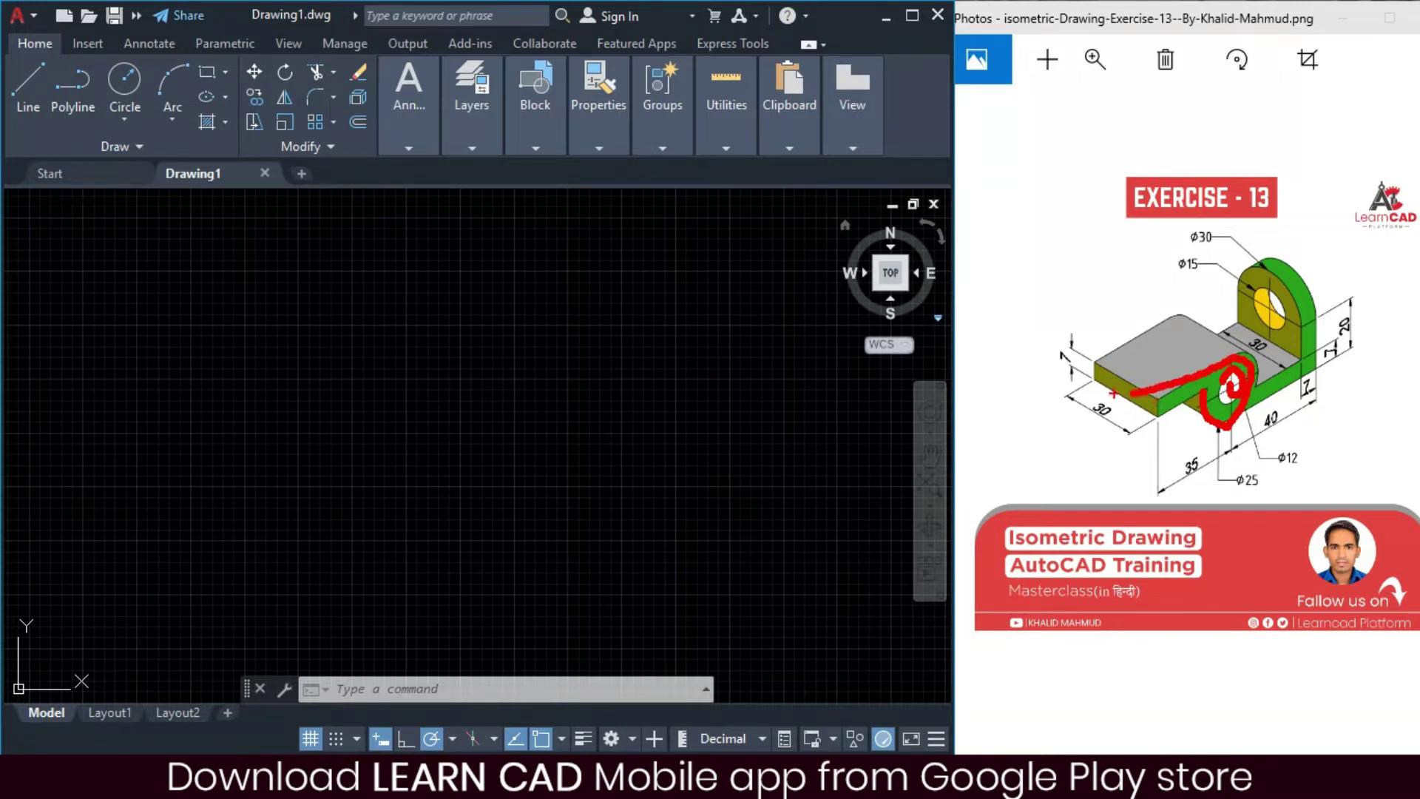
key("Escape")
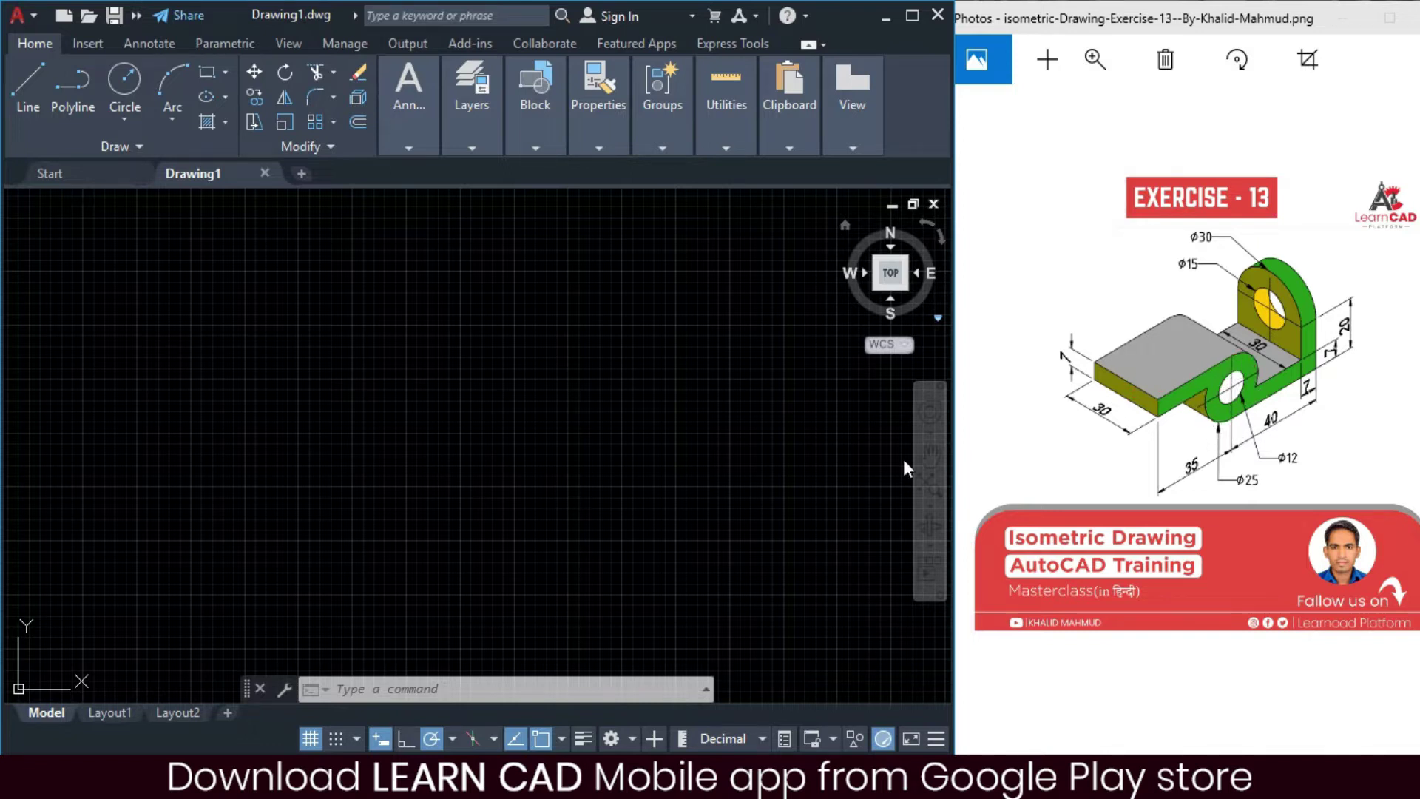
key("Escape")
key("Escape")
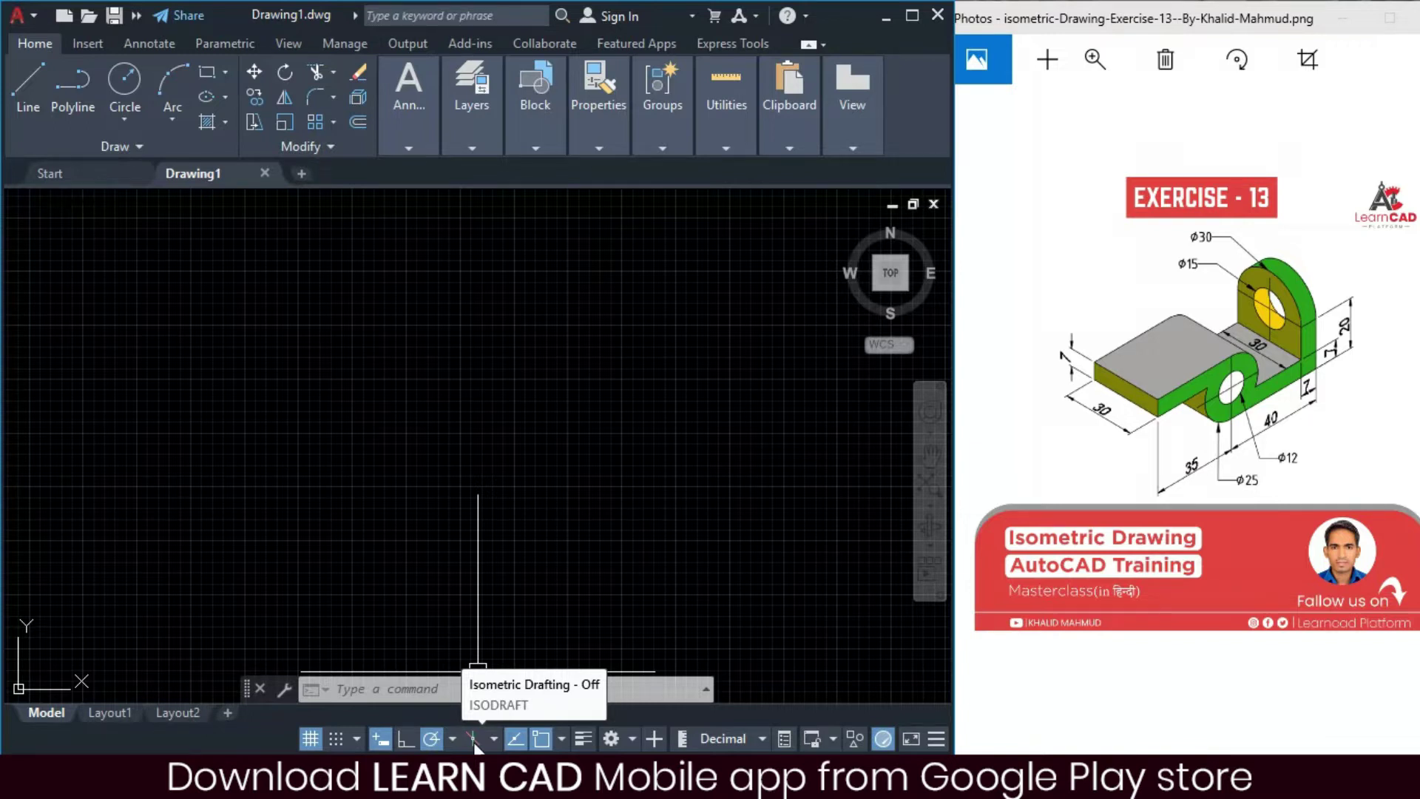
- Turn on isometric drafting with Isoplane Right as the working plane
left_click(473, 739)
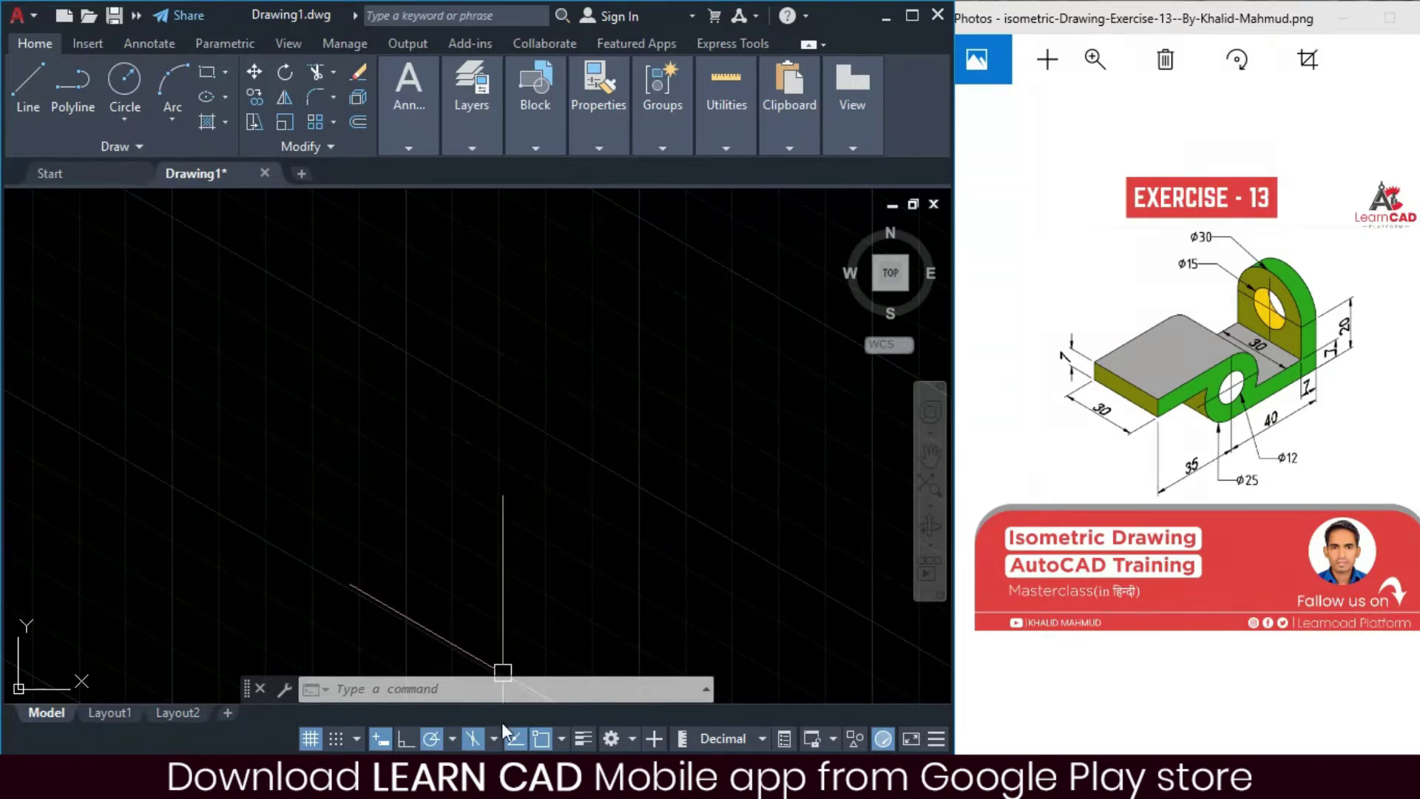
left_click(494, 739)
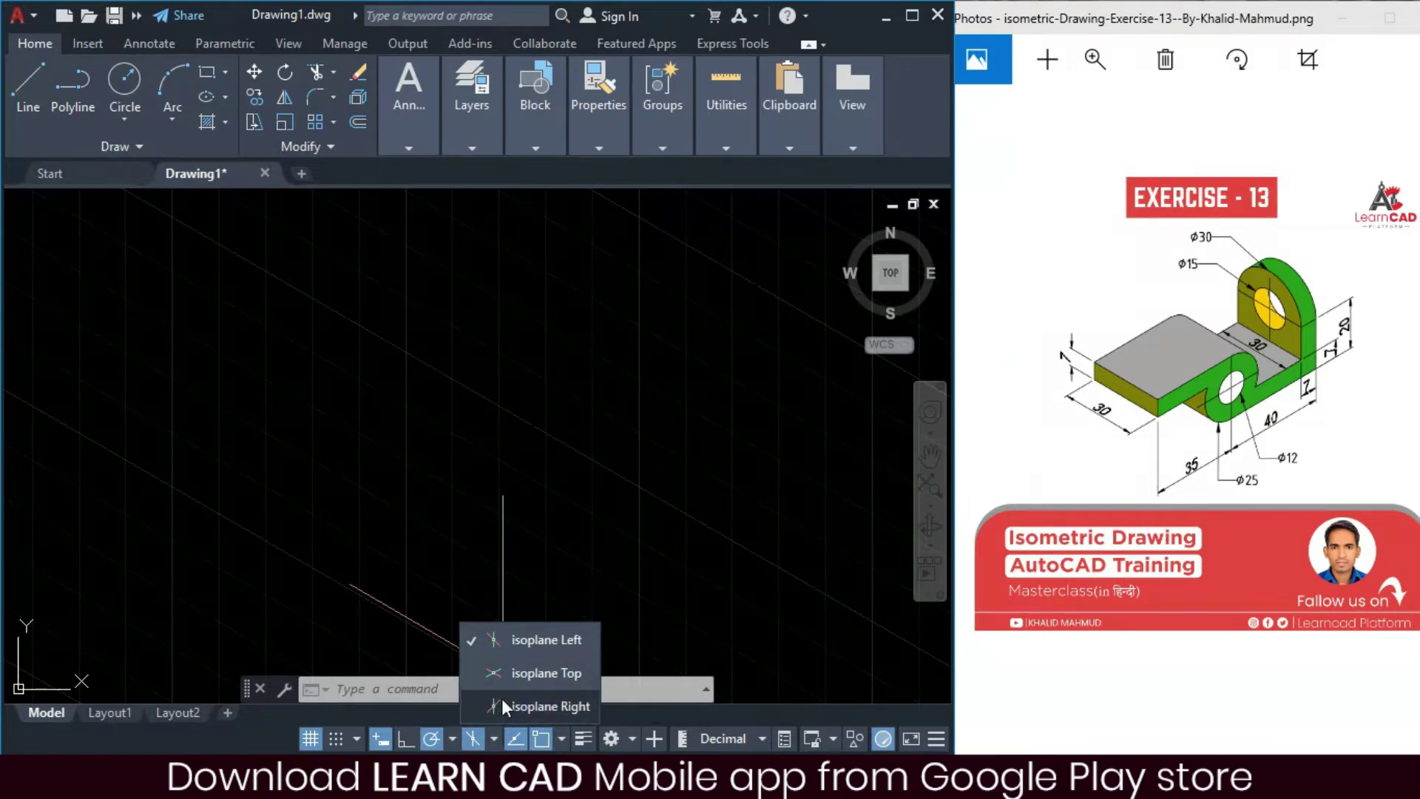
left_click(503, 700)
left_click(494, 734)
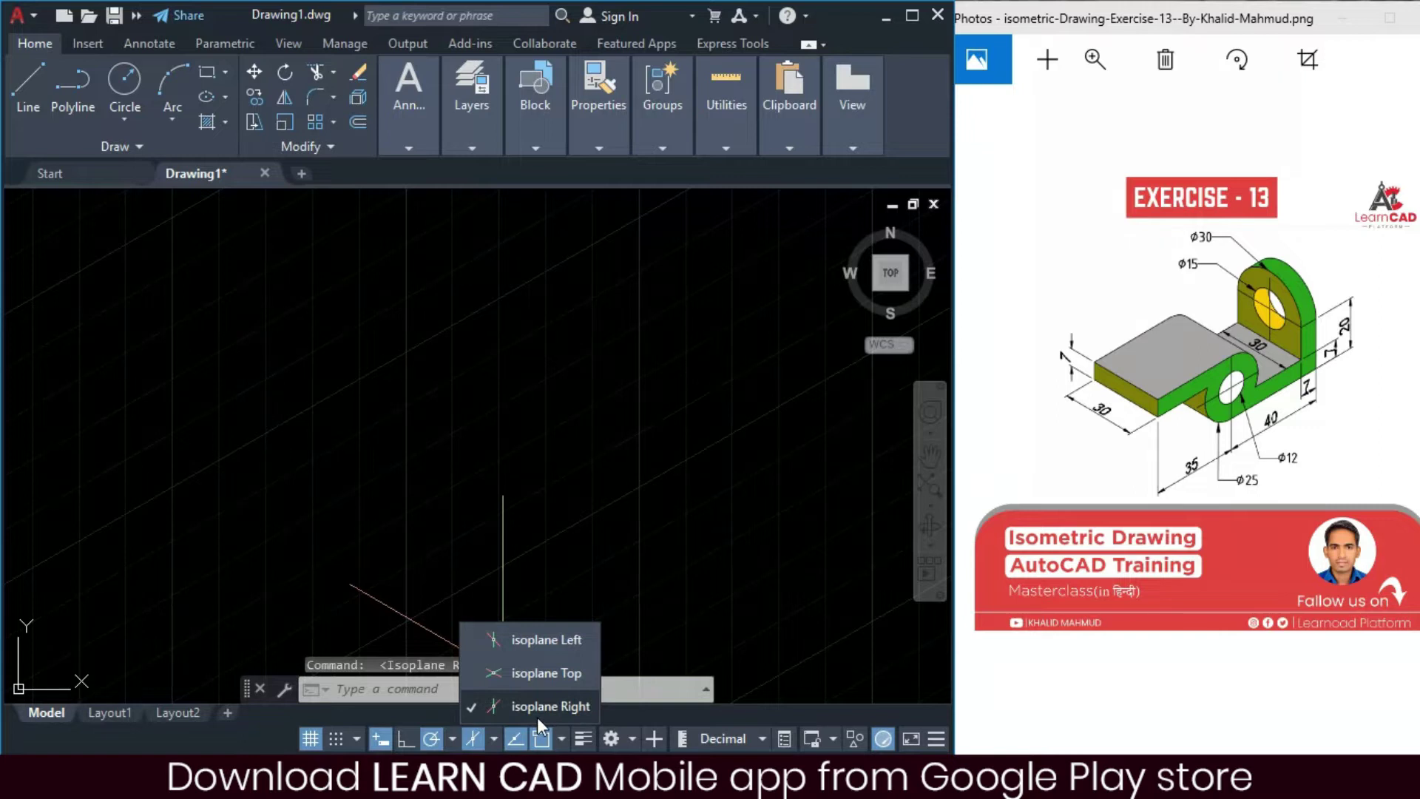
left_click(511, 429)
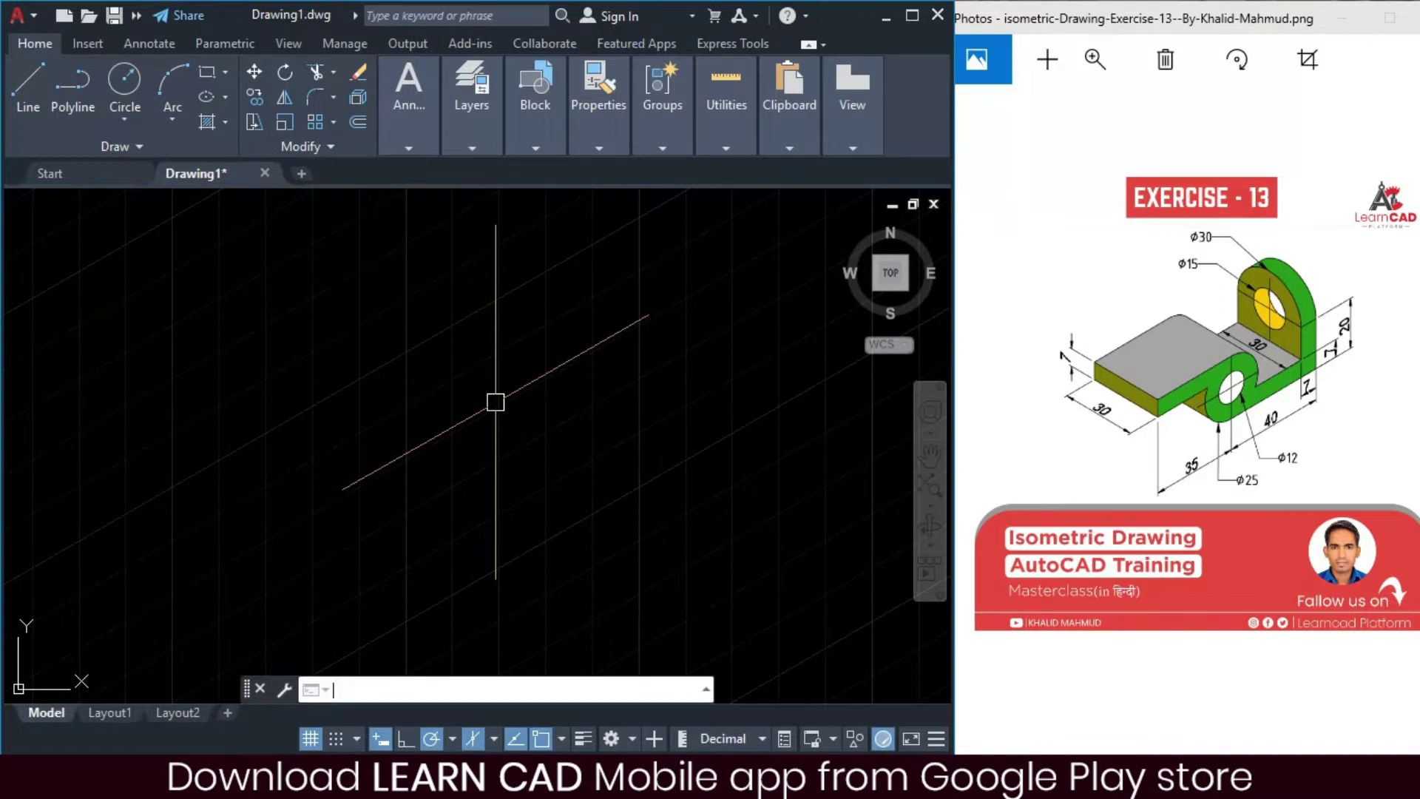
- Draw a 12-diameter isocircle centred at the axes' crossing
type("EL")
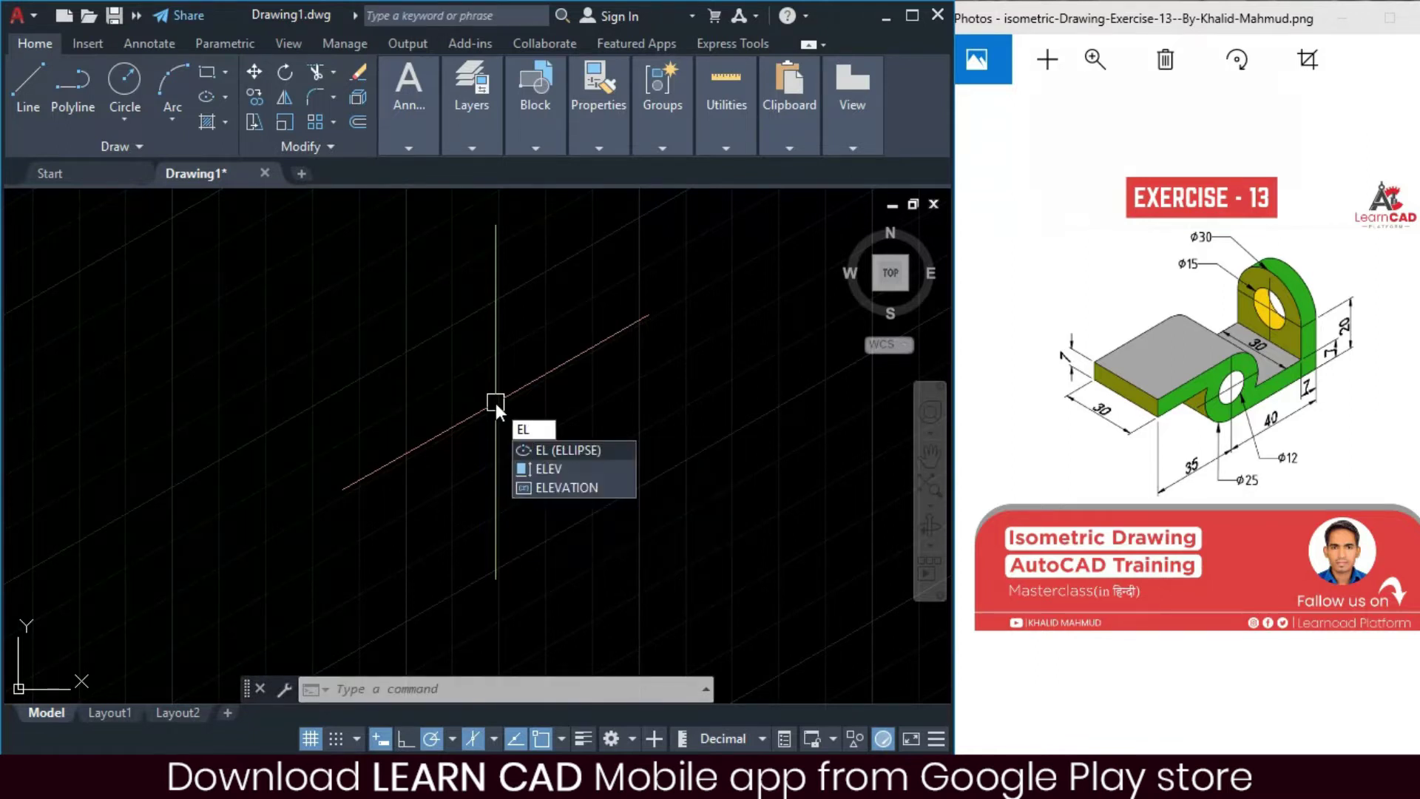
key("Return")
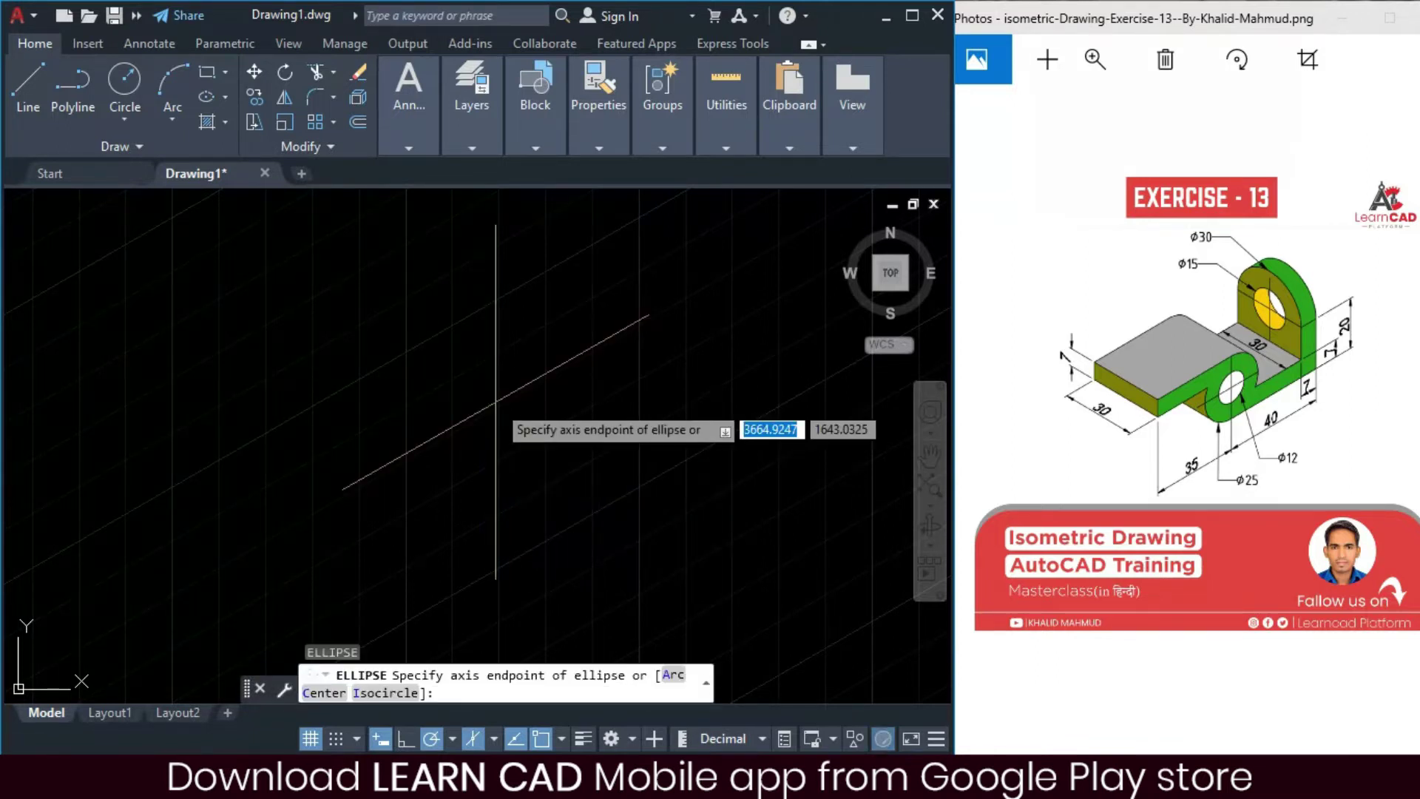
type("i")
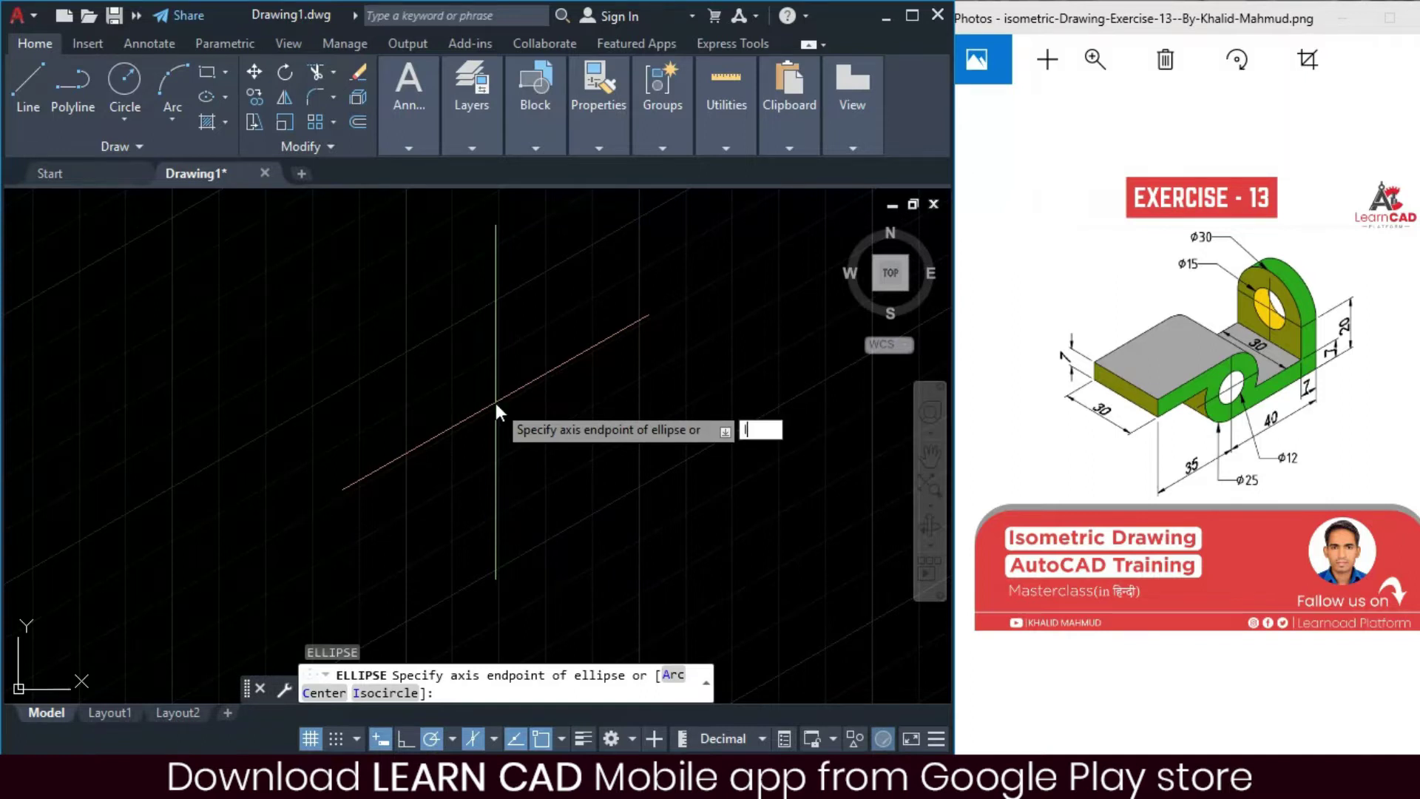
key("Return")
left_click(495, 390)
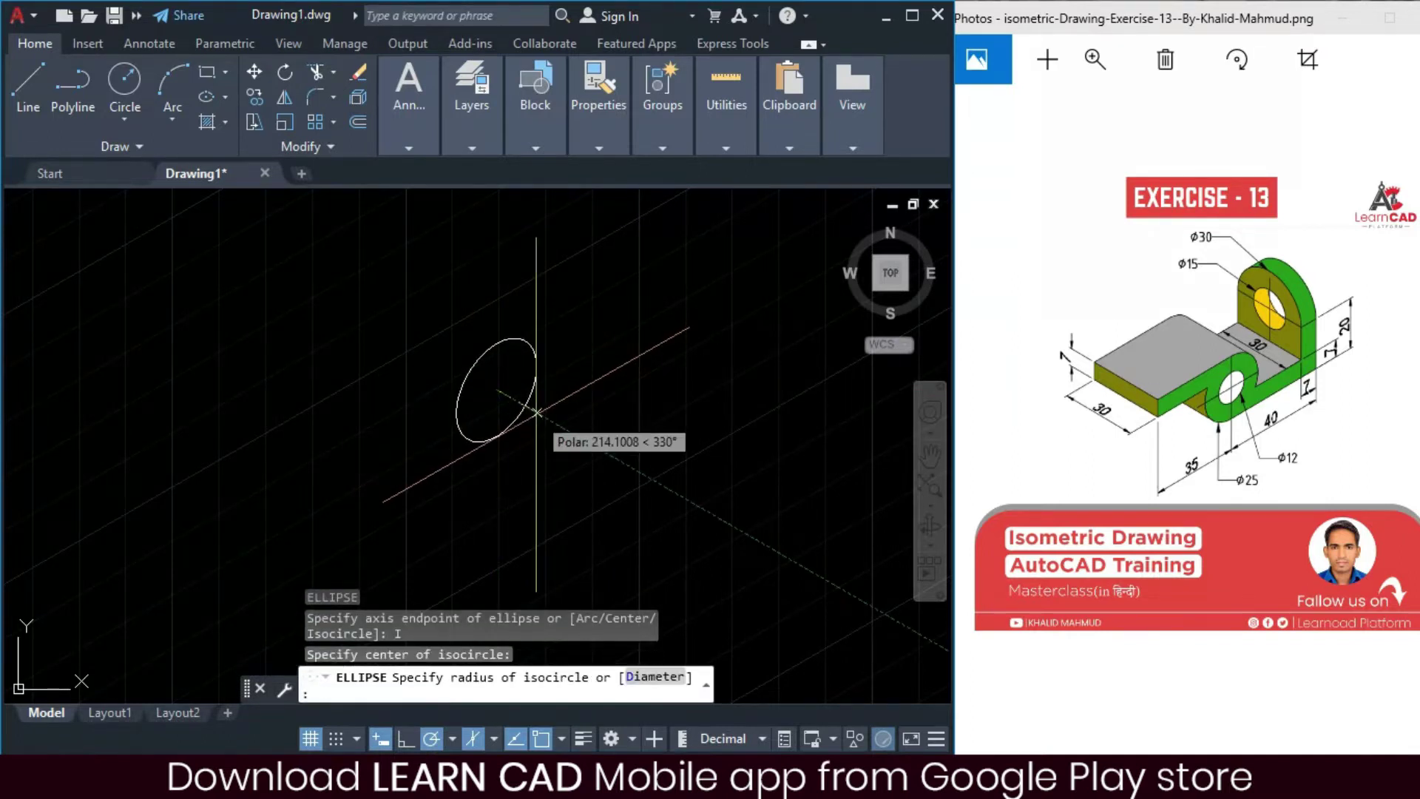
type("D")
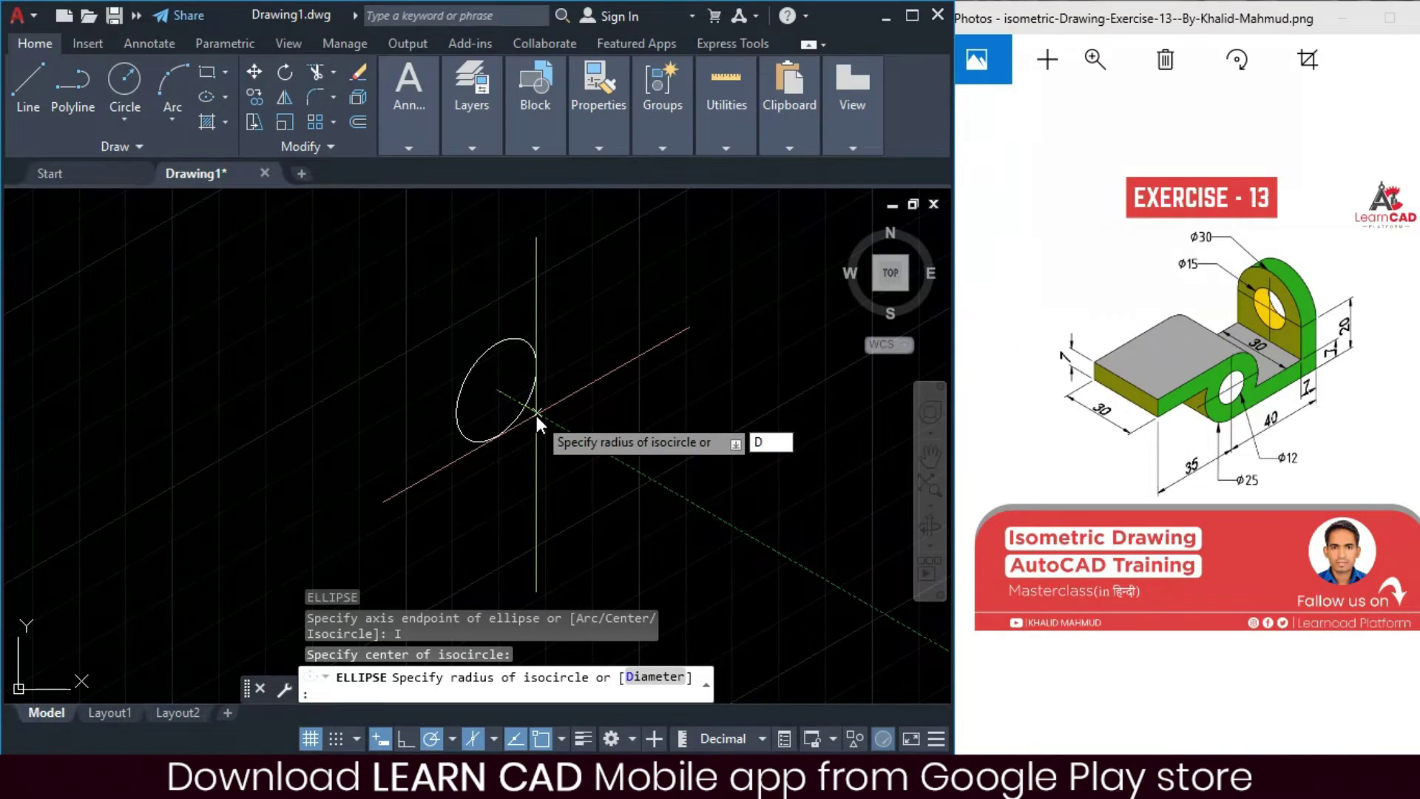
key("Return")
type("12")
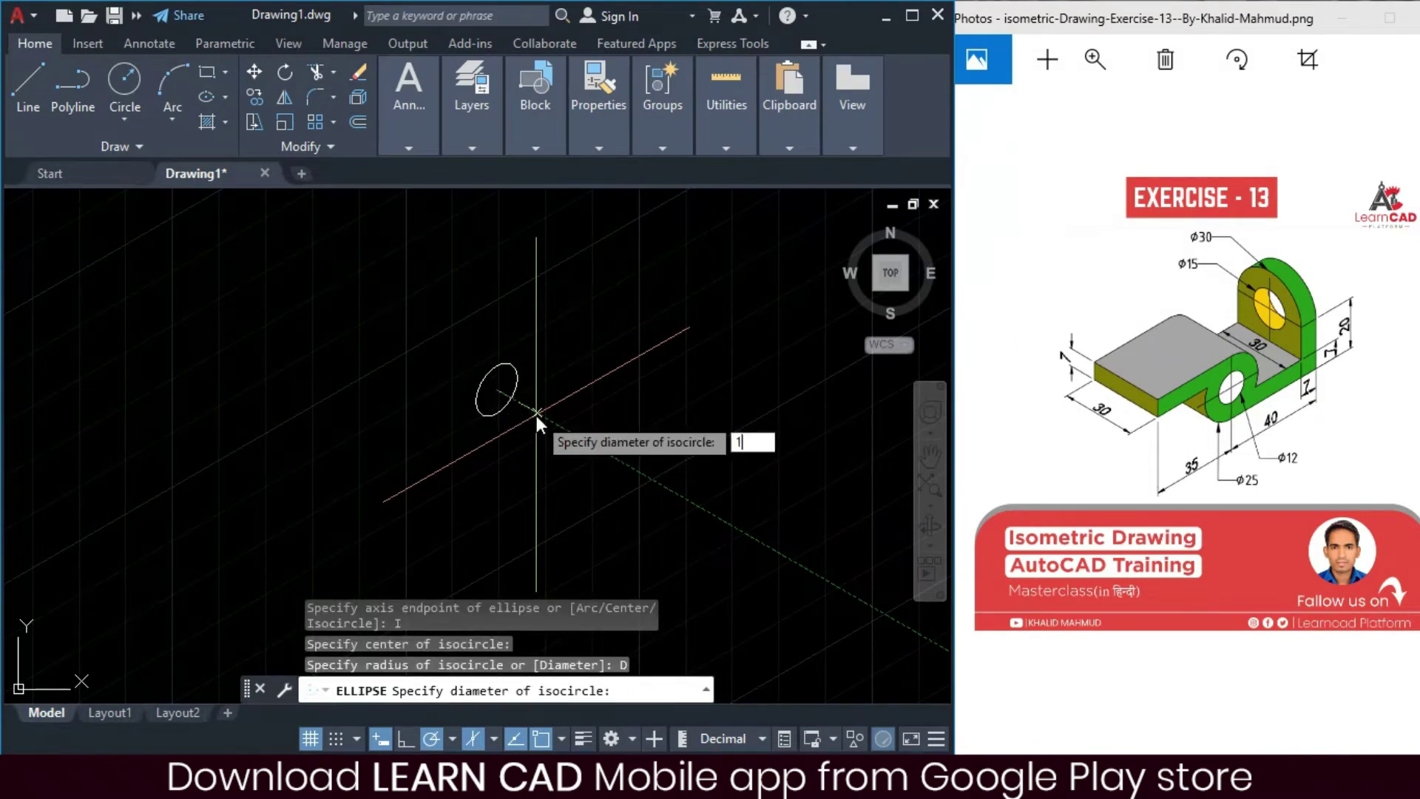
key("Return")
- Draw a concentric 25-diameter isocircle around the same centre
scroll(498, 387, "up", 5)
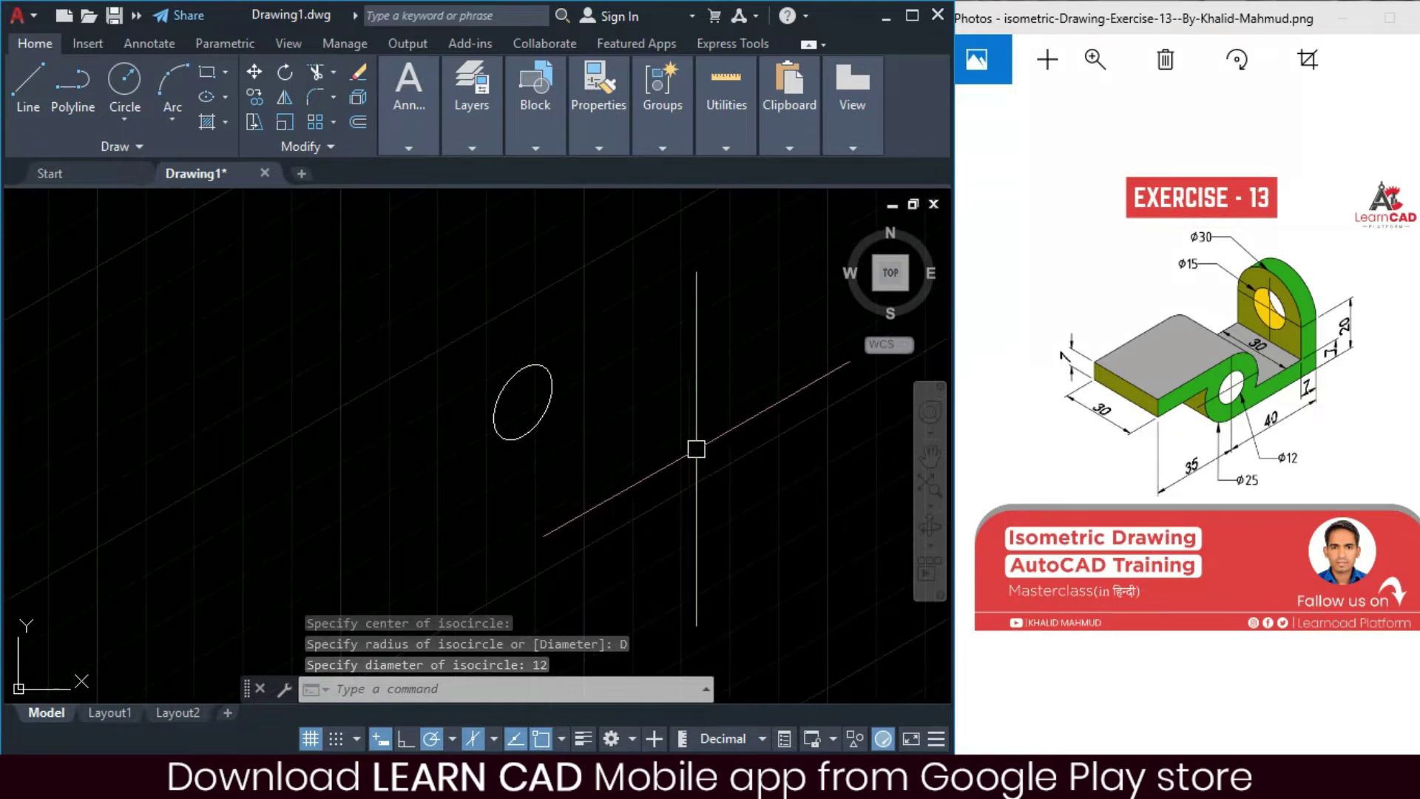
type("EL")
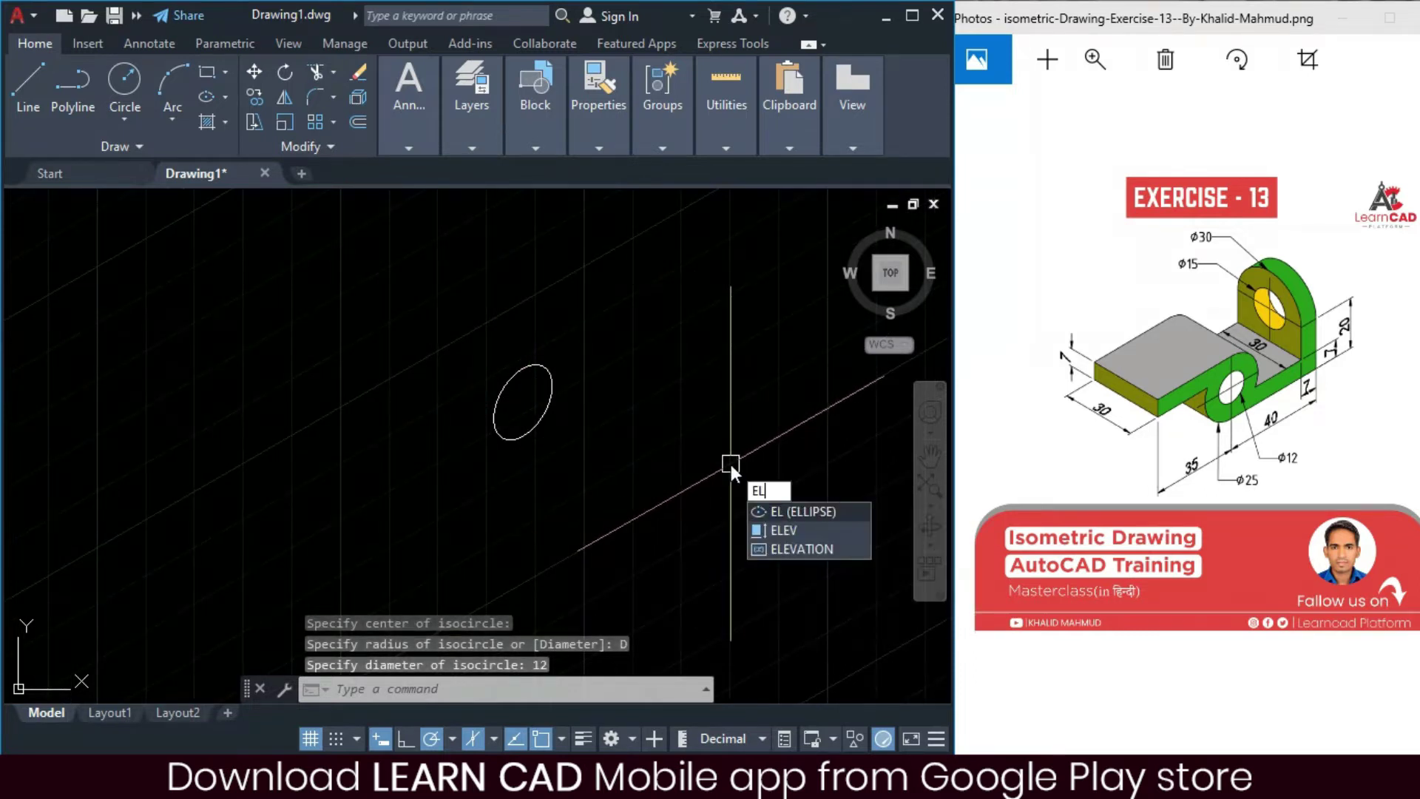
key("Return")
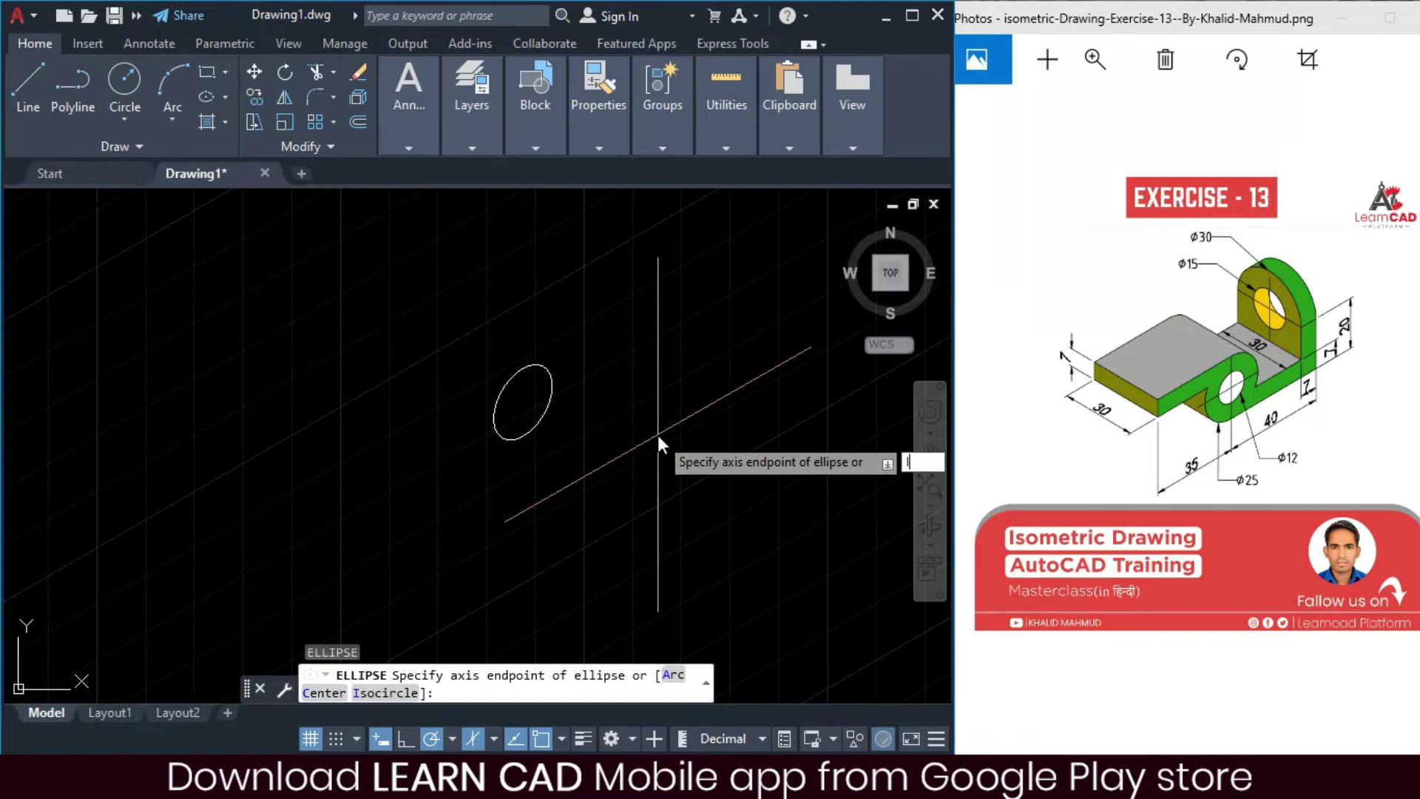
type("I")
key("Return")
left_click(522, 401)
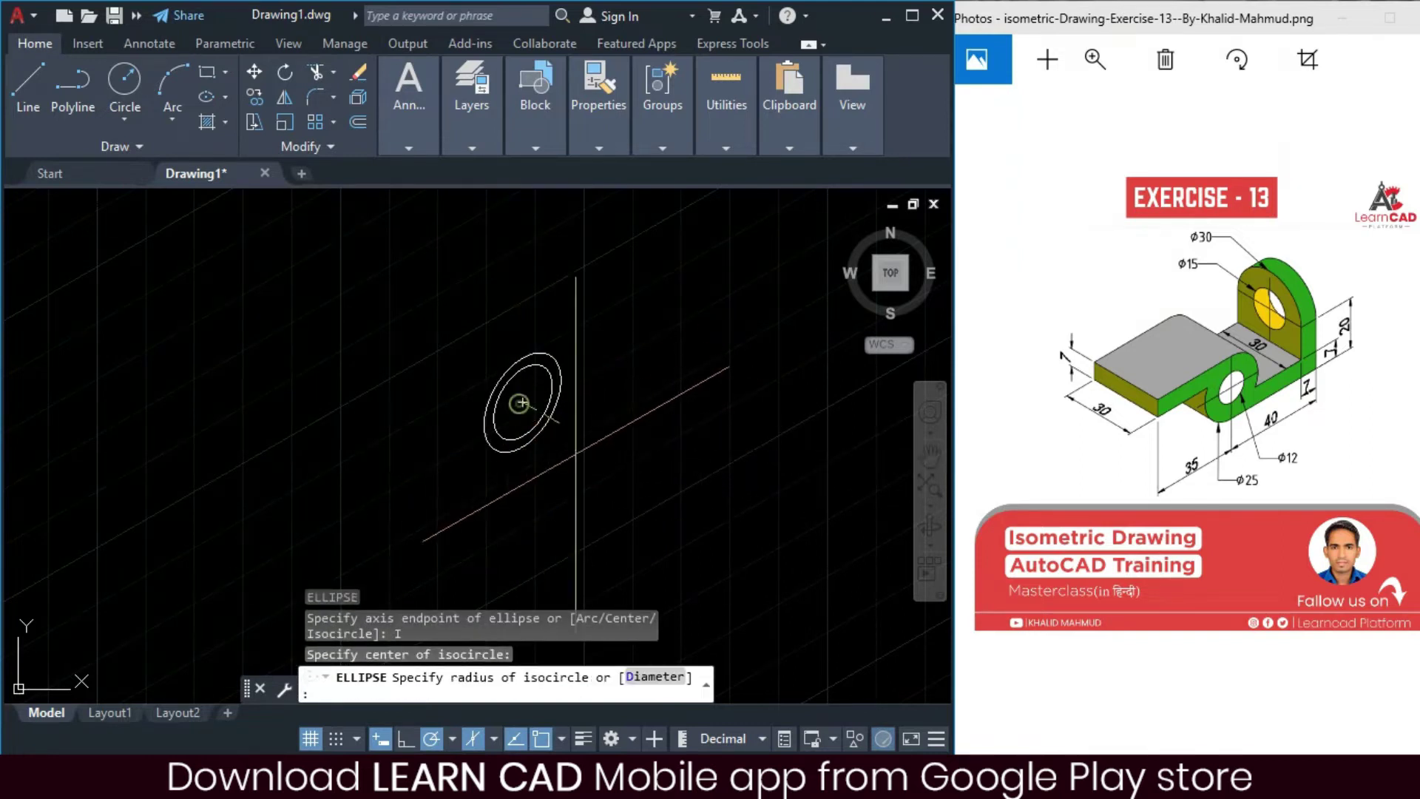
type("D")
key("Return")
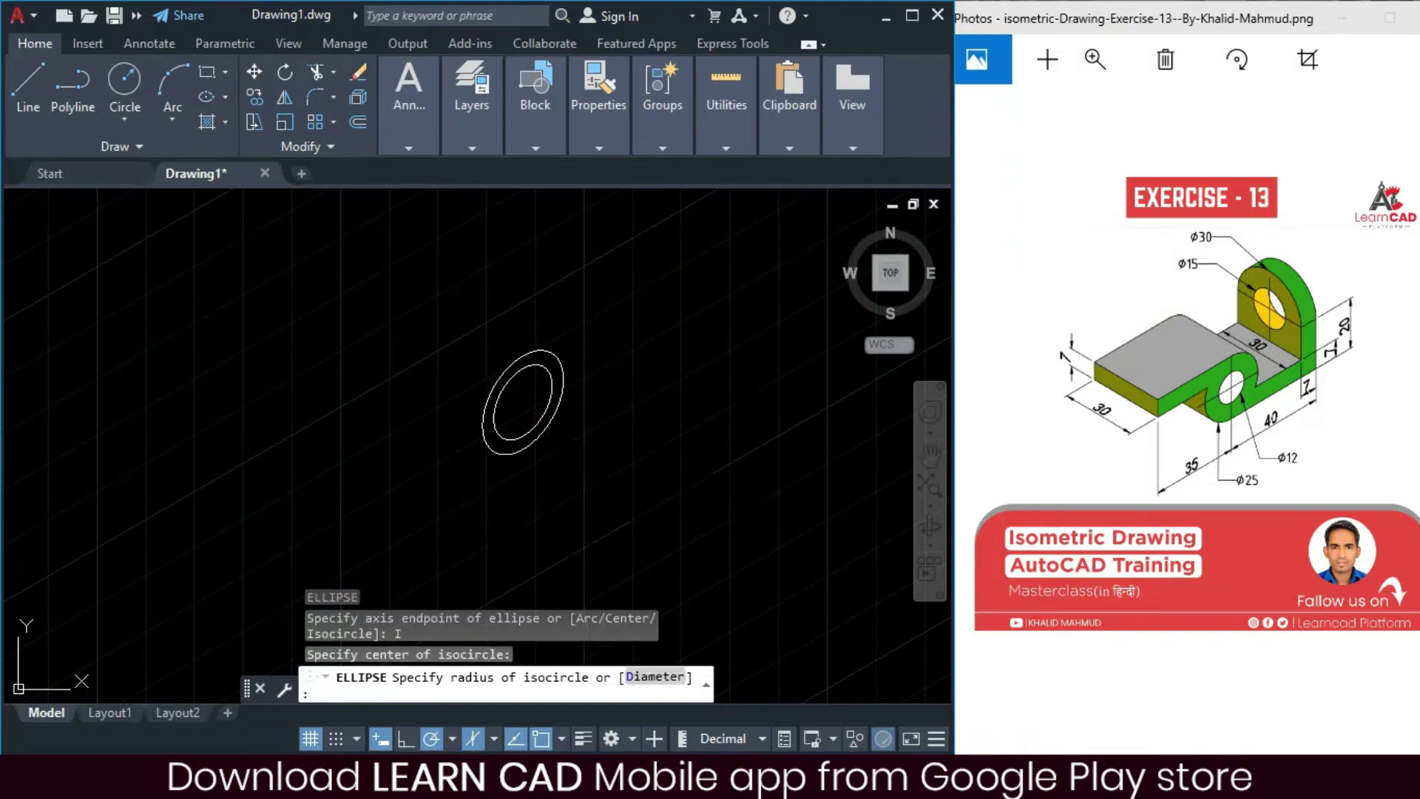
type("25")
key("Return")
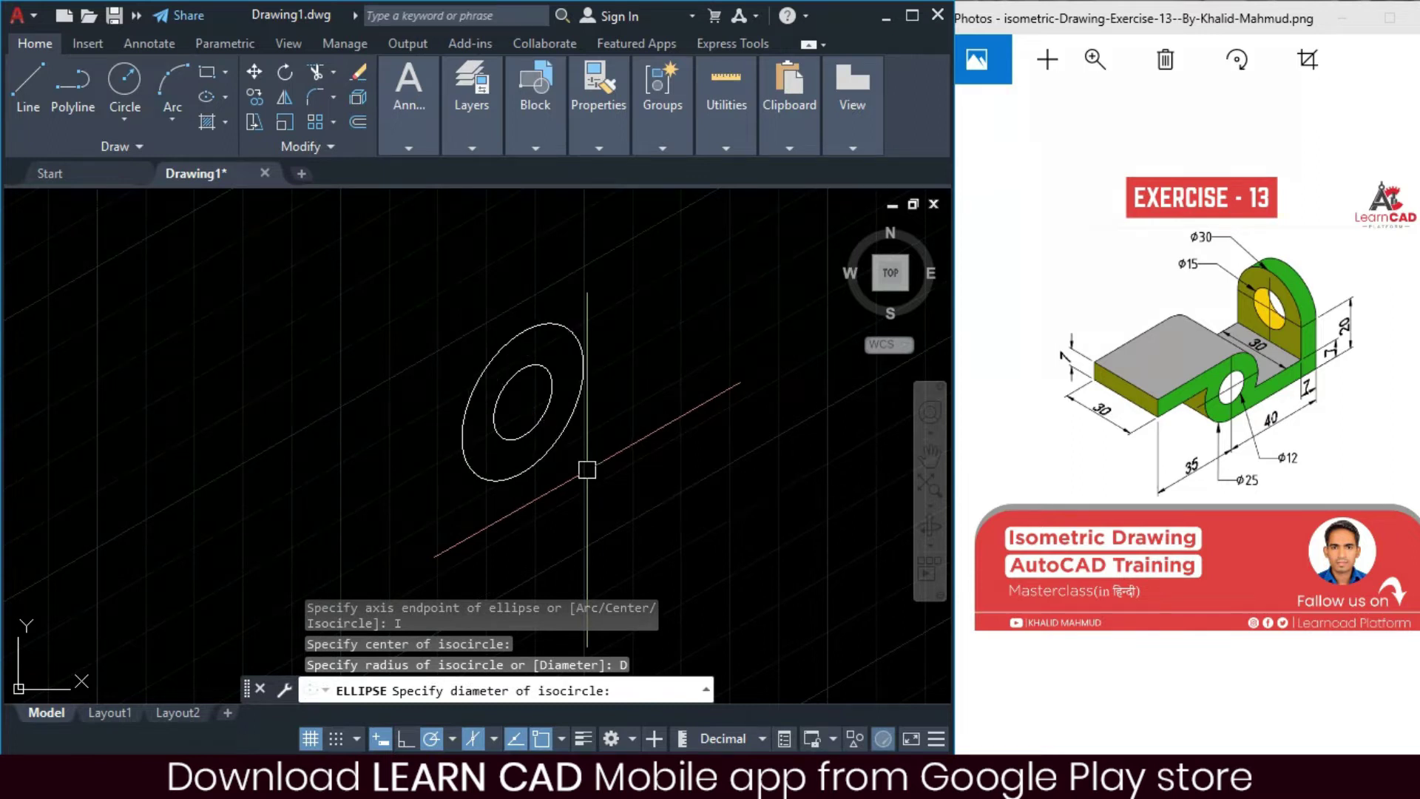
key("Escape")
key("Escape")
- Draw a 35-long line starting at the isocircles' centre
type("l")
key("Return")
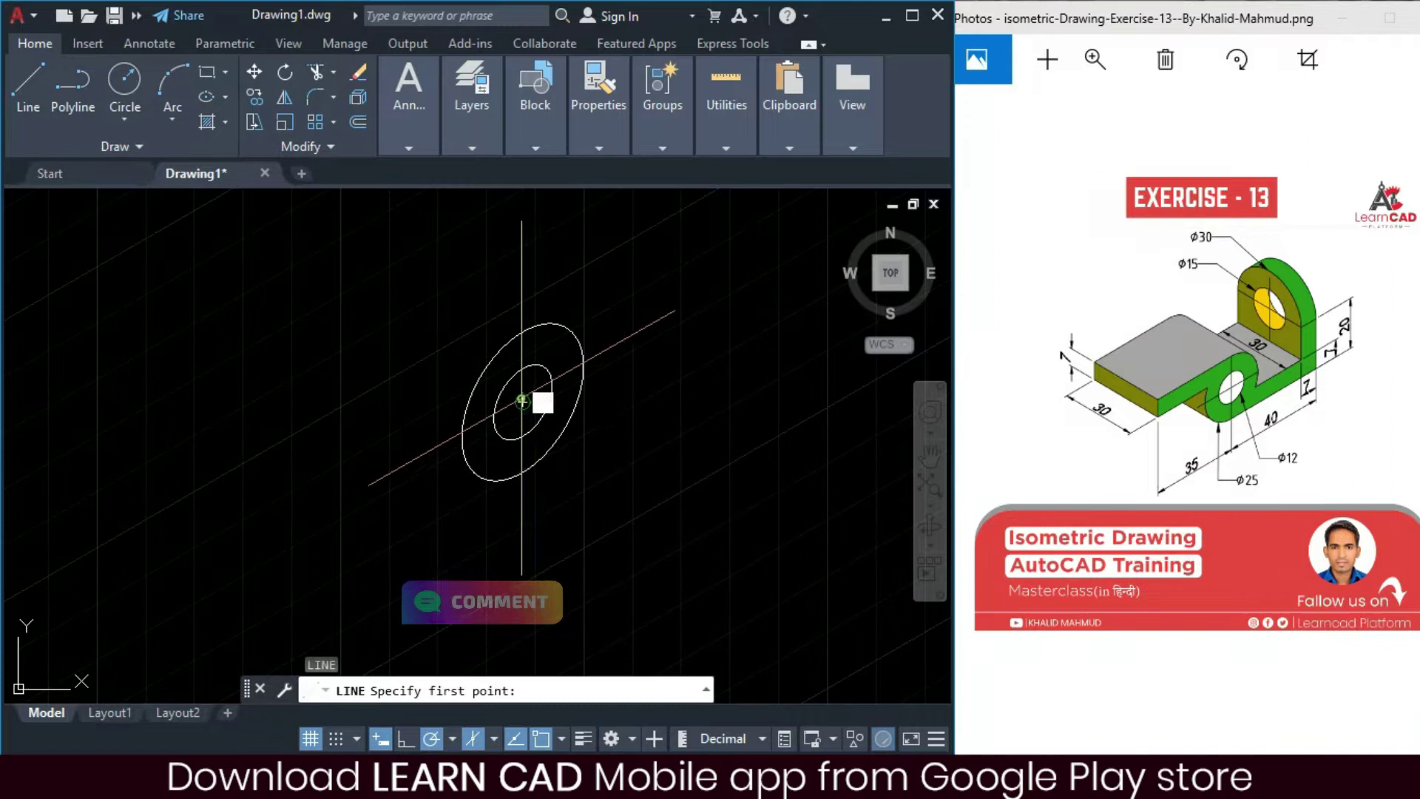
left_click(522, 401)
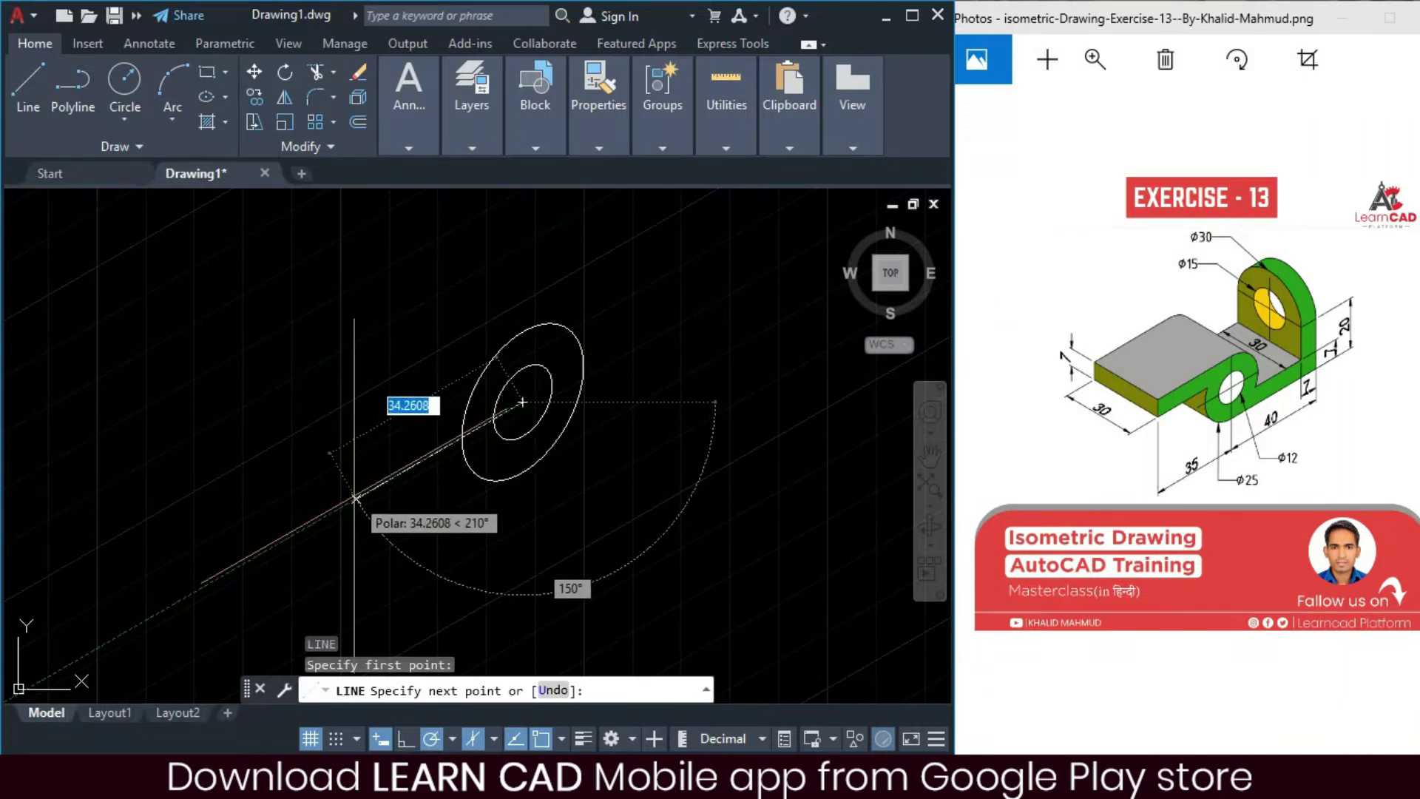
type("35")
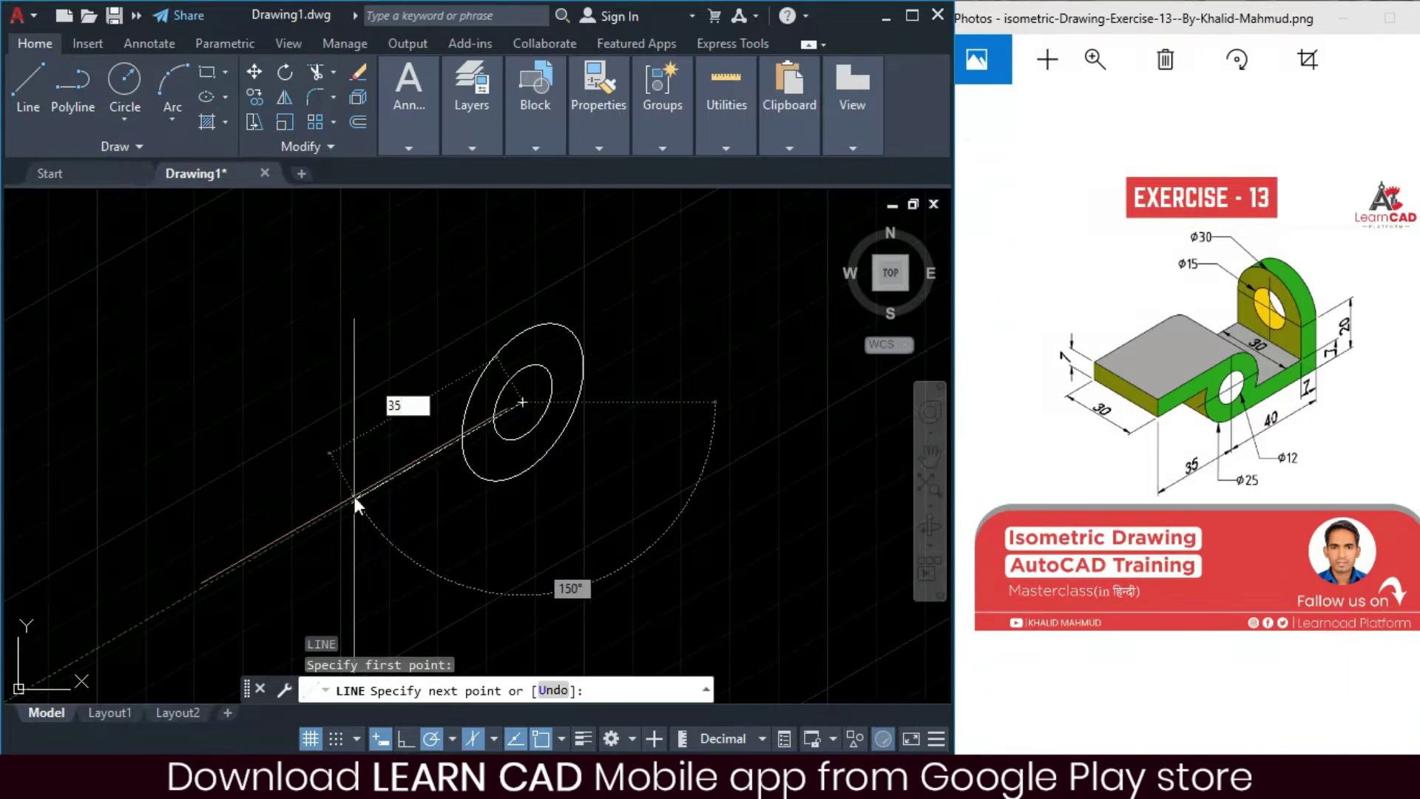
key("Return")
- Move the 35-long line 12.5 units up to form the plate's top edge
key("Return")
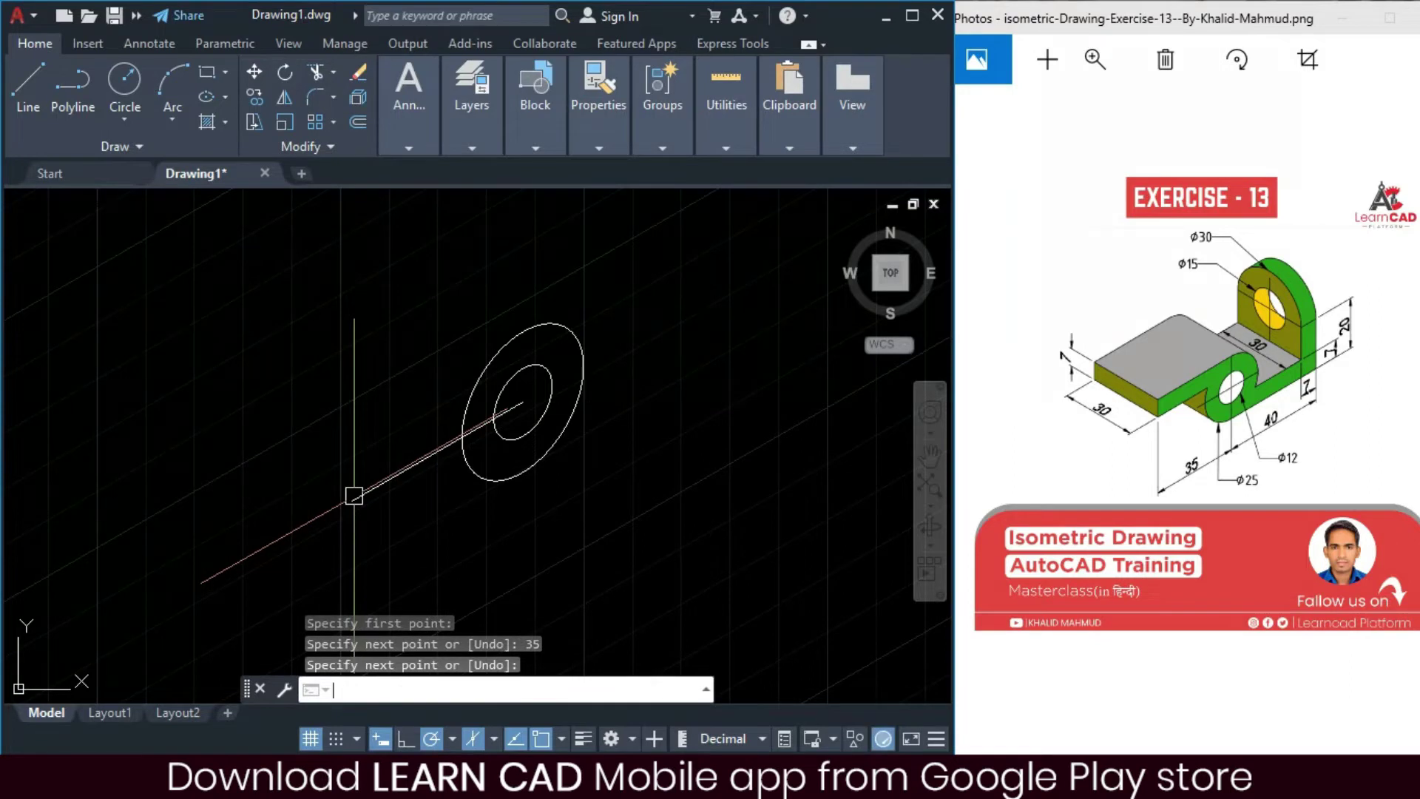
left_click(400, 473)
type("m")
key("Return")
left_click(663, 455)
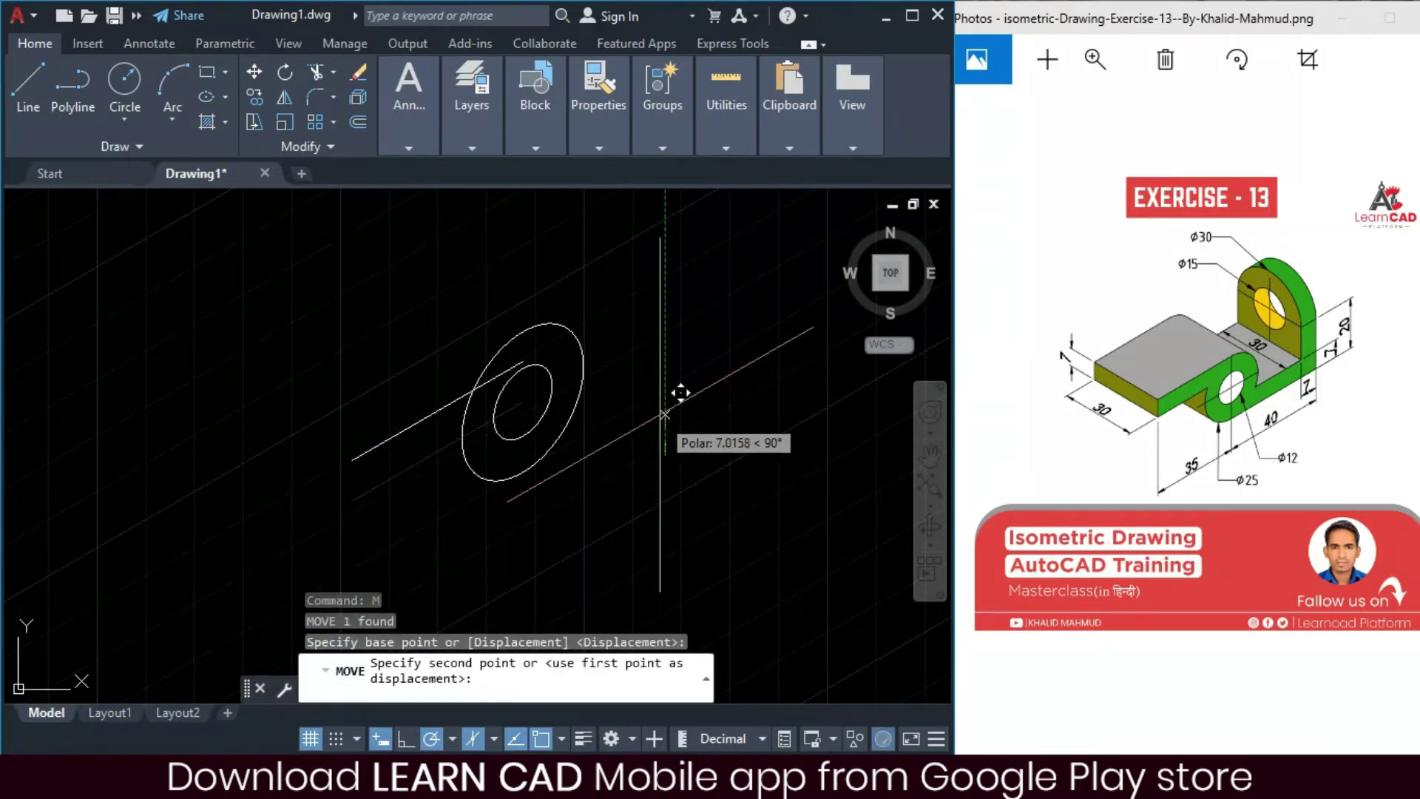
type("12.5")
key("Return")
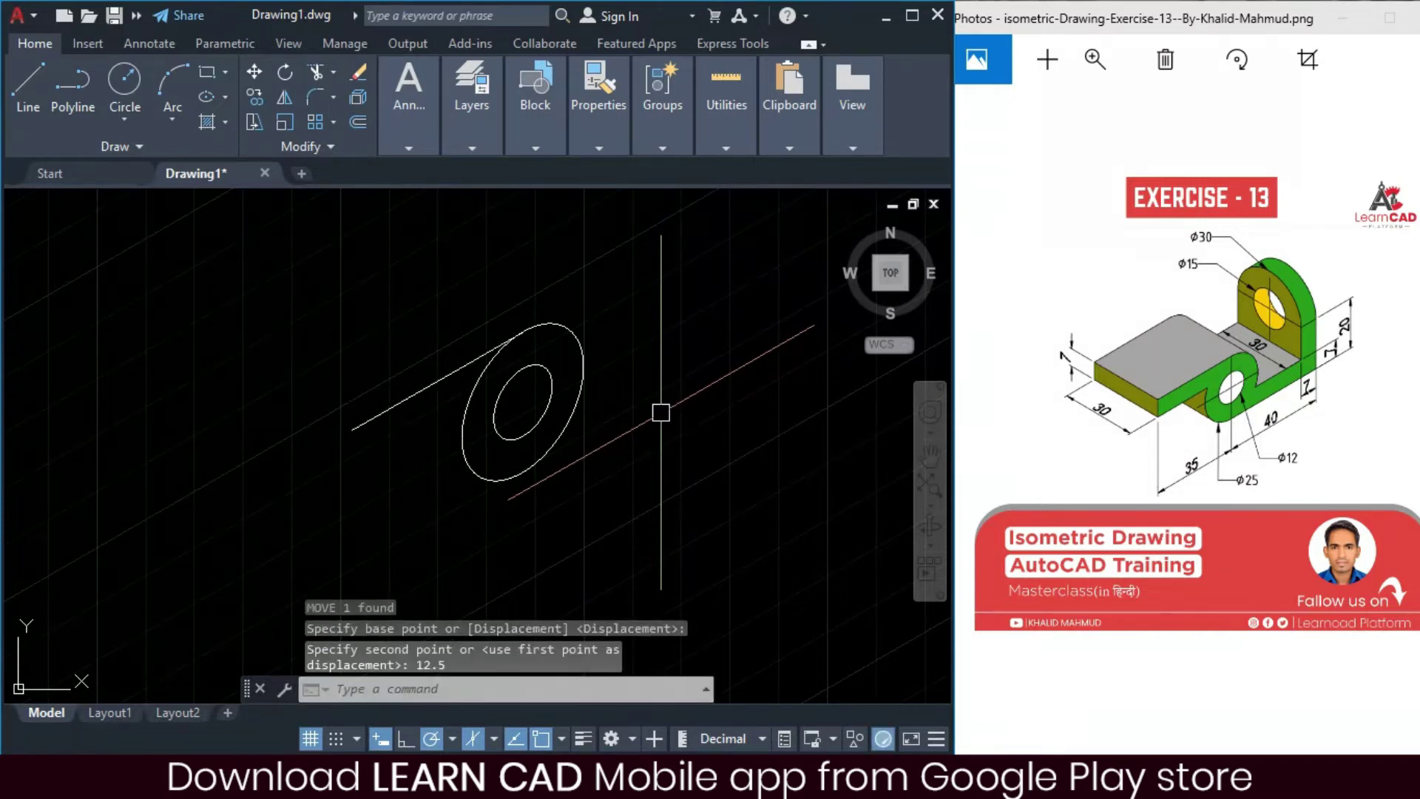
type("co")
- Copy the top edge 7 units down to make the plate's lower edge
key("Return")
type("l")
key("Return")
key("Return")
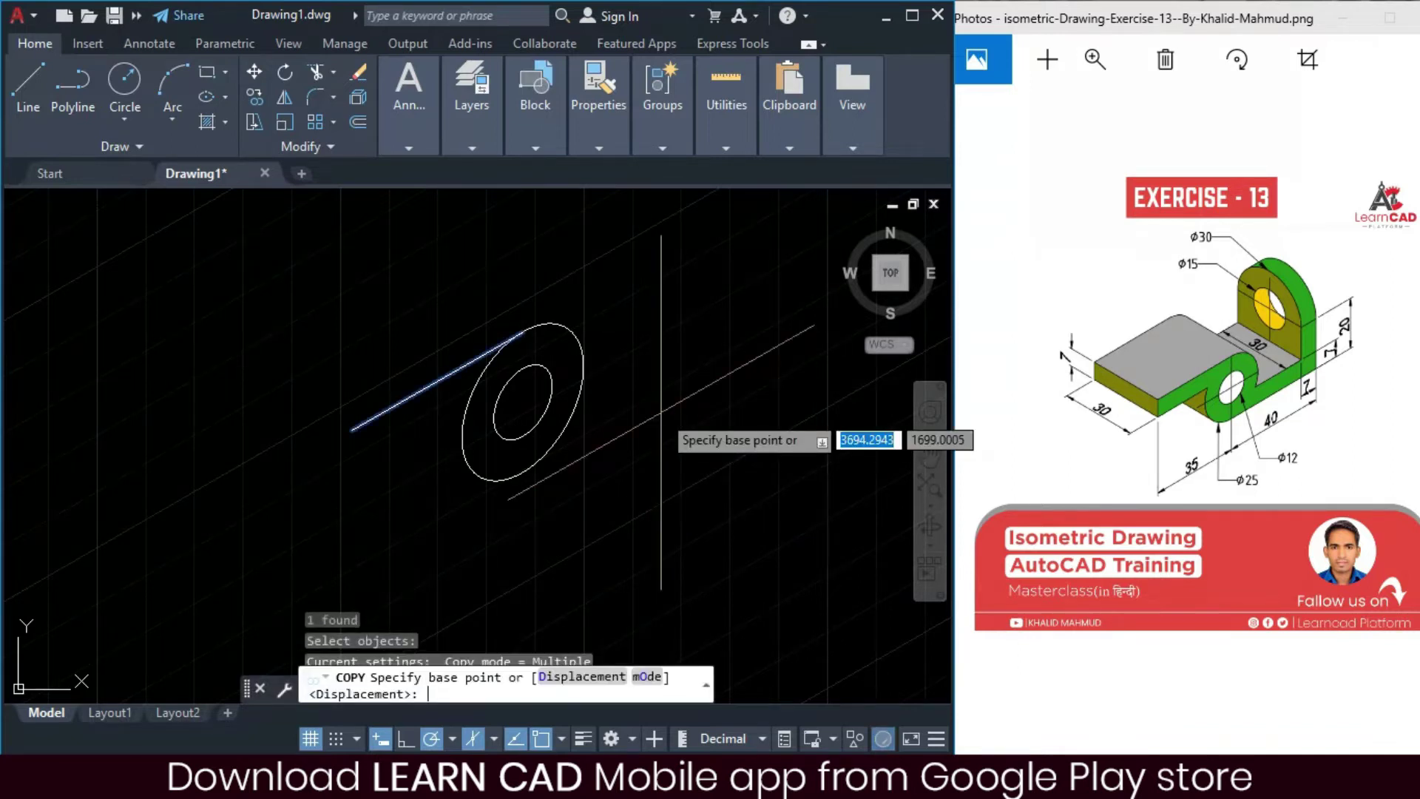
left_click(652, 351)
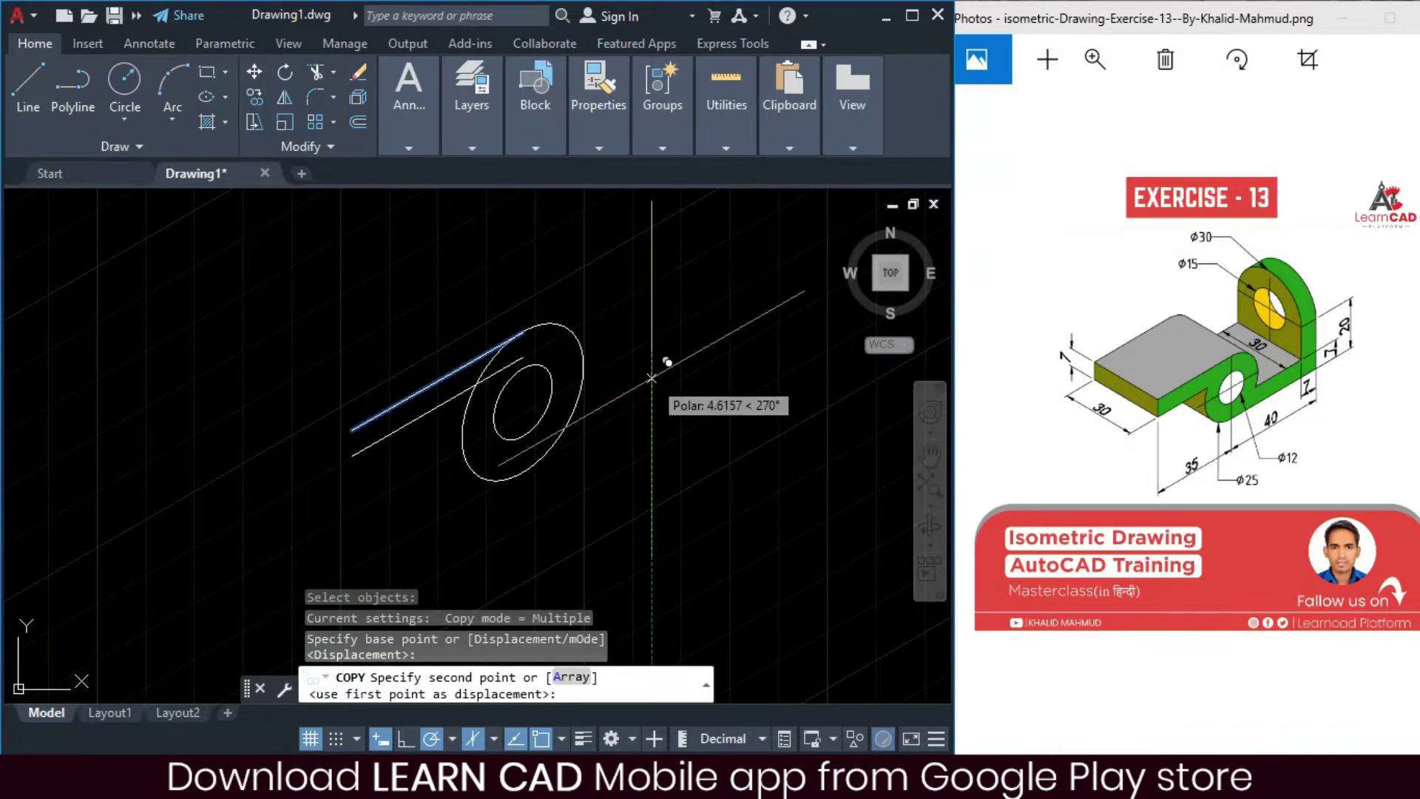
type("7")
key("Return")
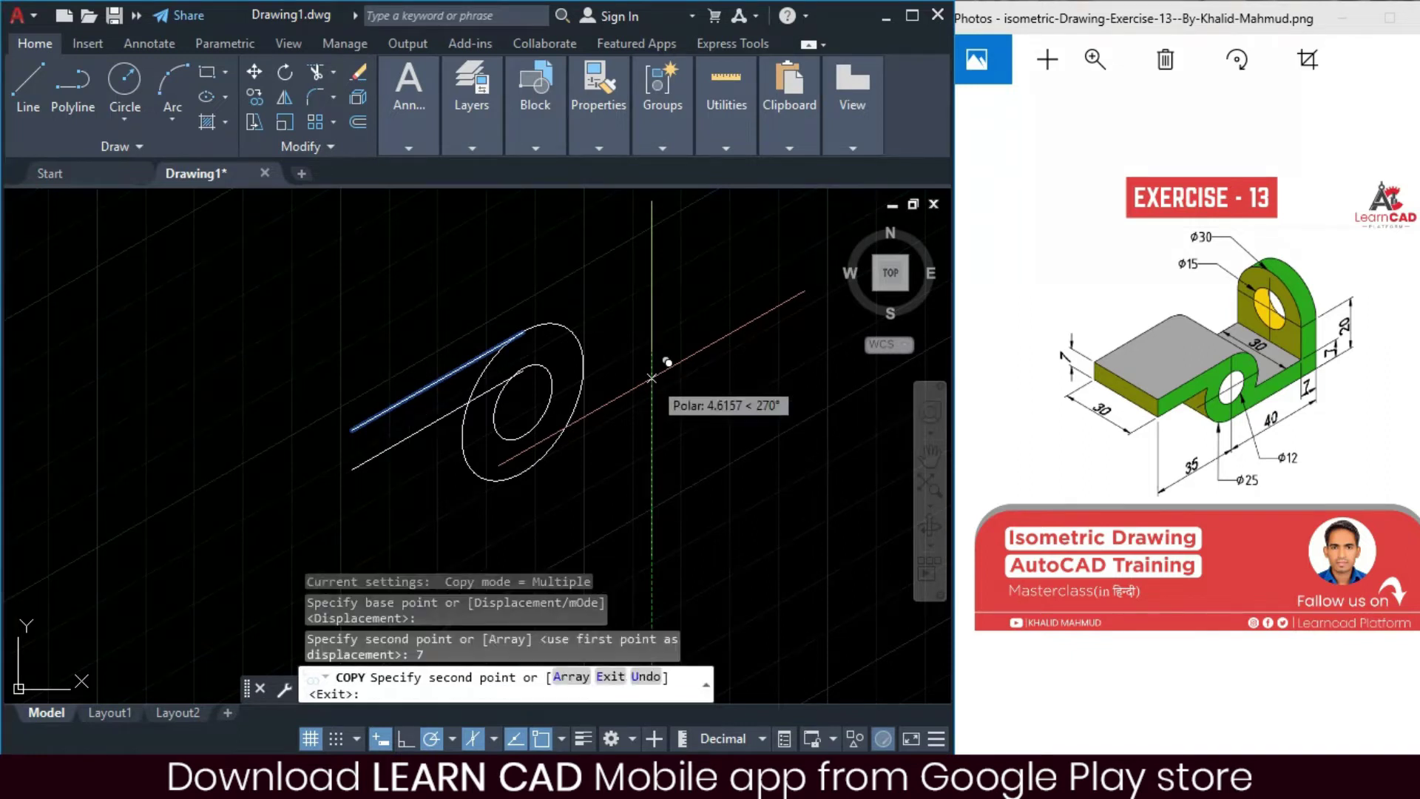
key("Escape")
key("Escape")
- Close the slab's left end with a short vertical line
type("l")
key("Return")
left_click(344, 467)
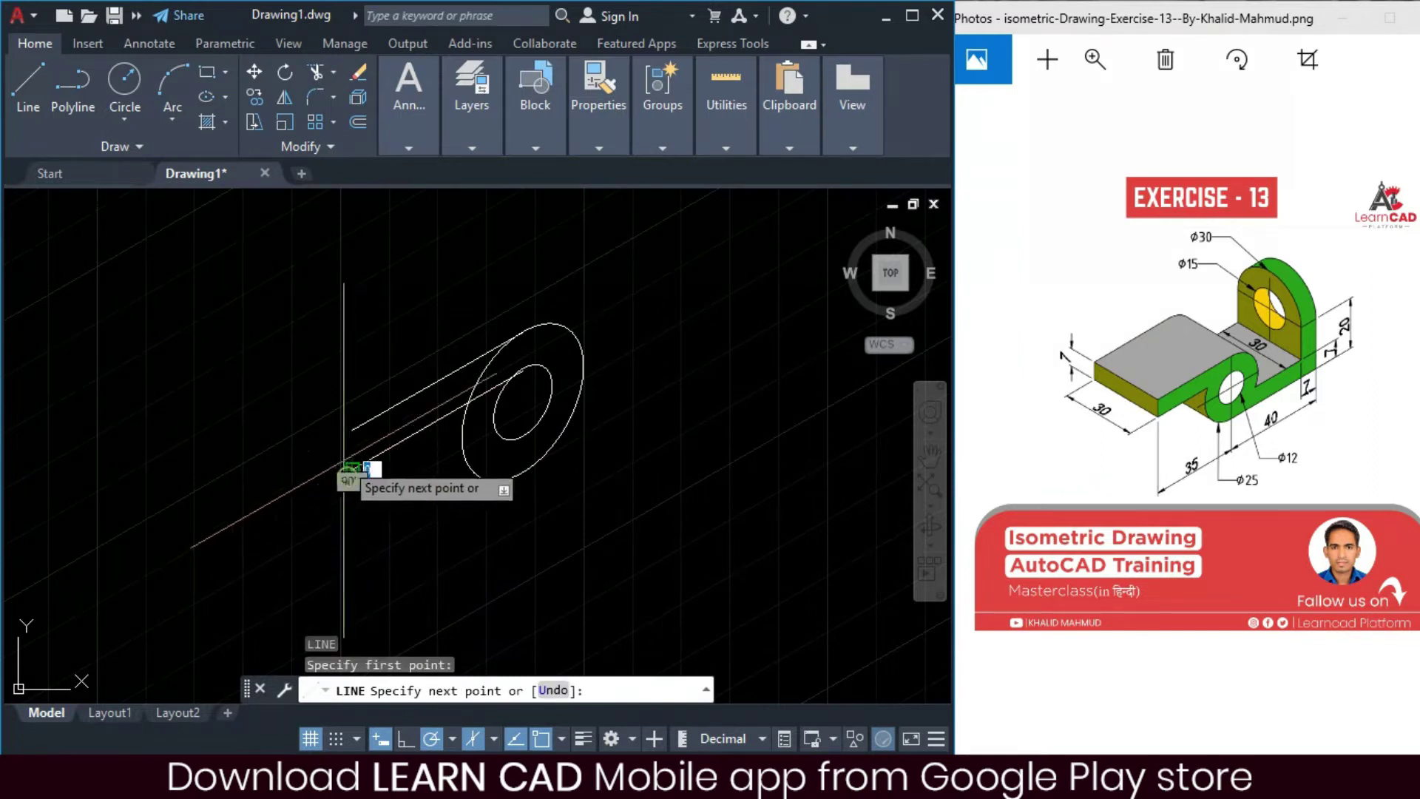
left_click(352, 429)
key("Escape")
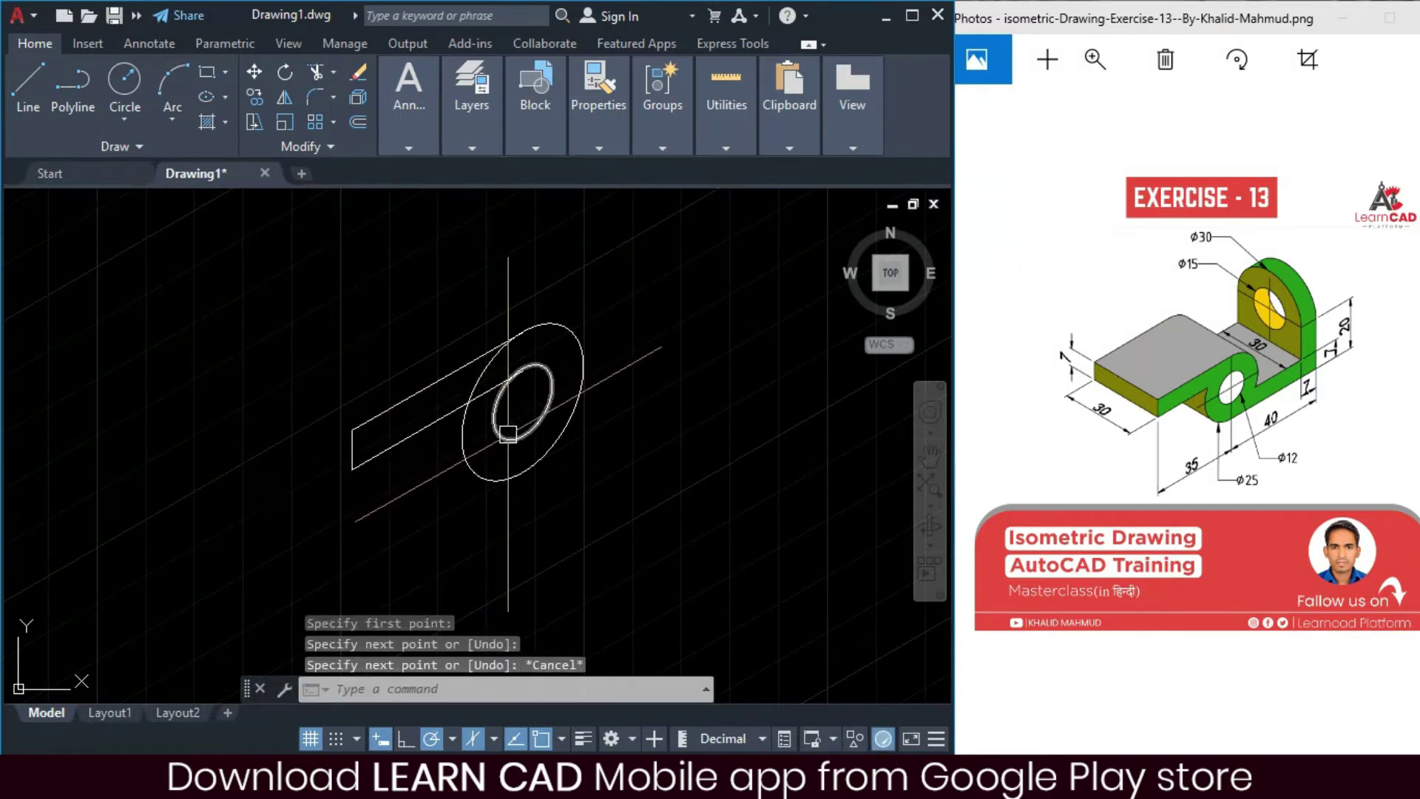
- Trim the lower line inside the outer ellipse and erase the leftover line
type("TR")
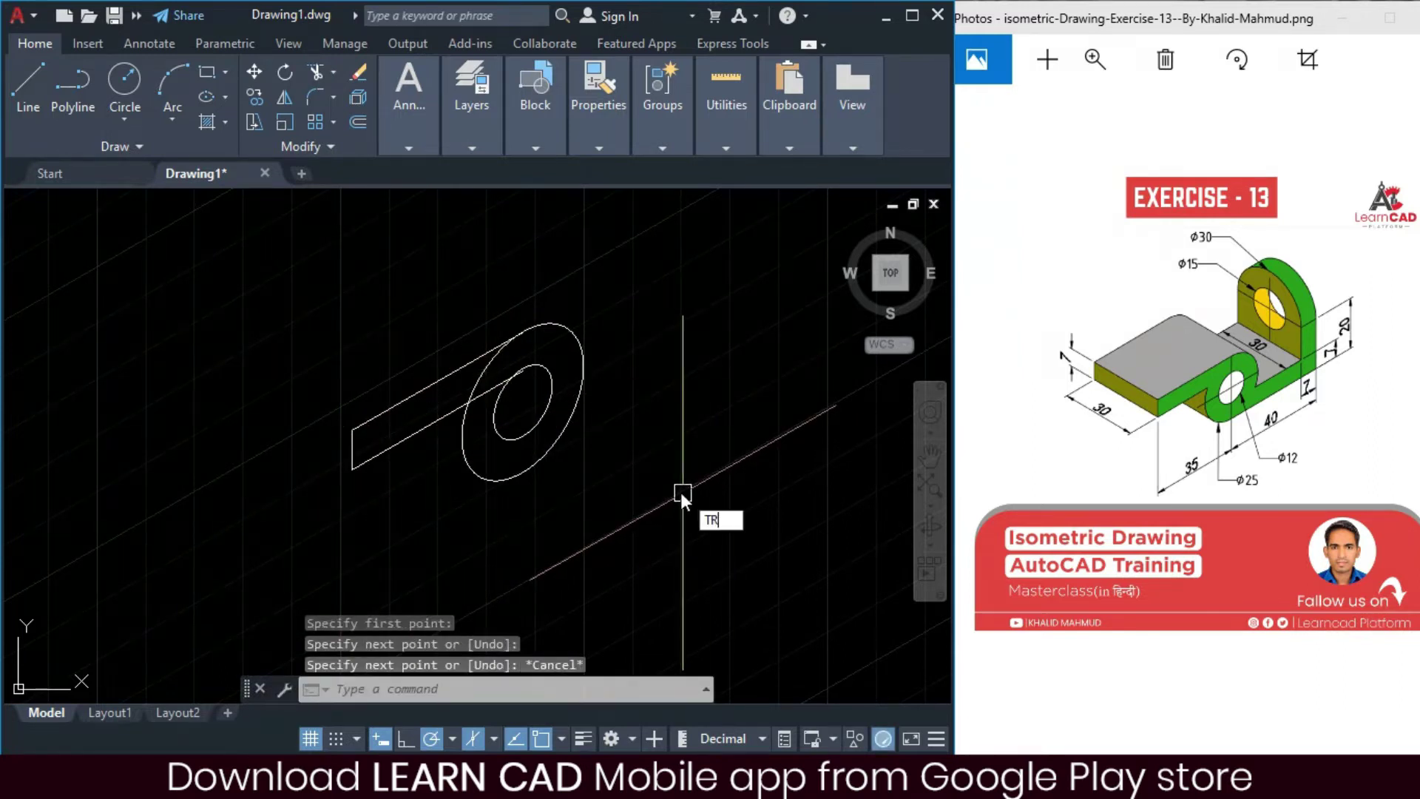
key("Return")
left_click(482, 389)
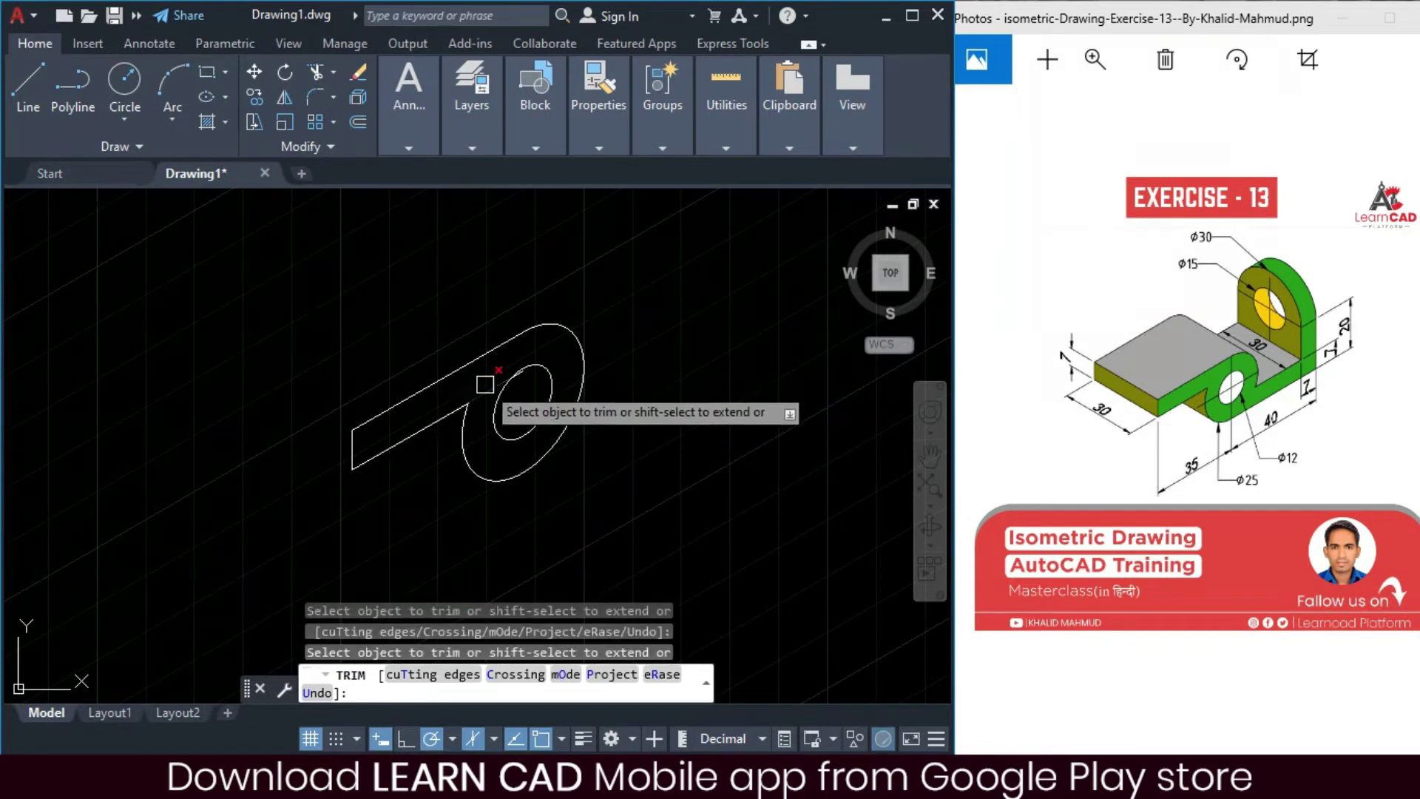
key("Escape")
left_click(510, 372)
left_click(538, 416)
type("E")
key("Return")
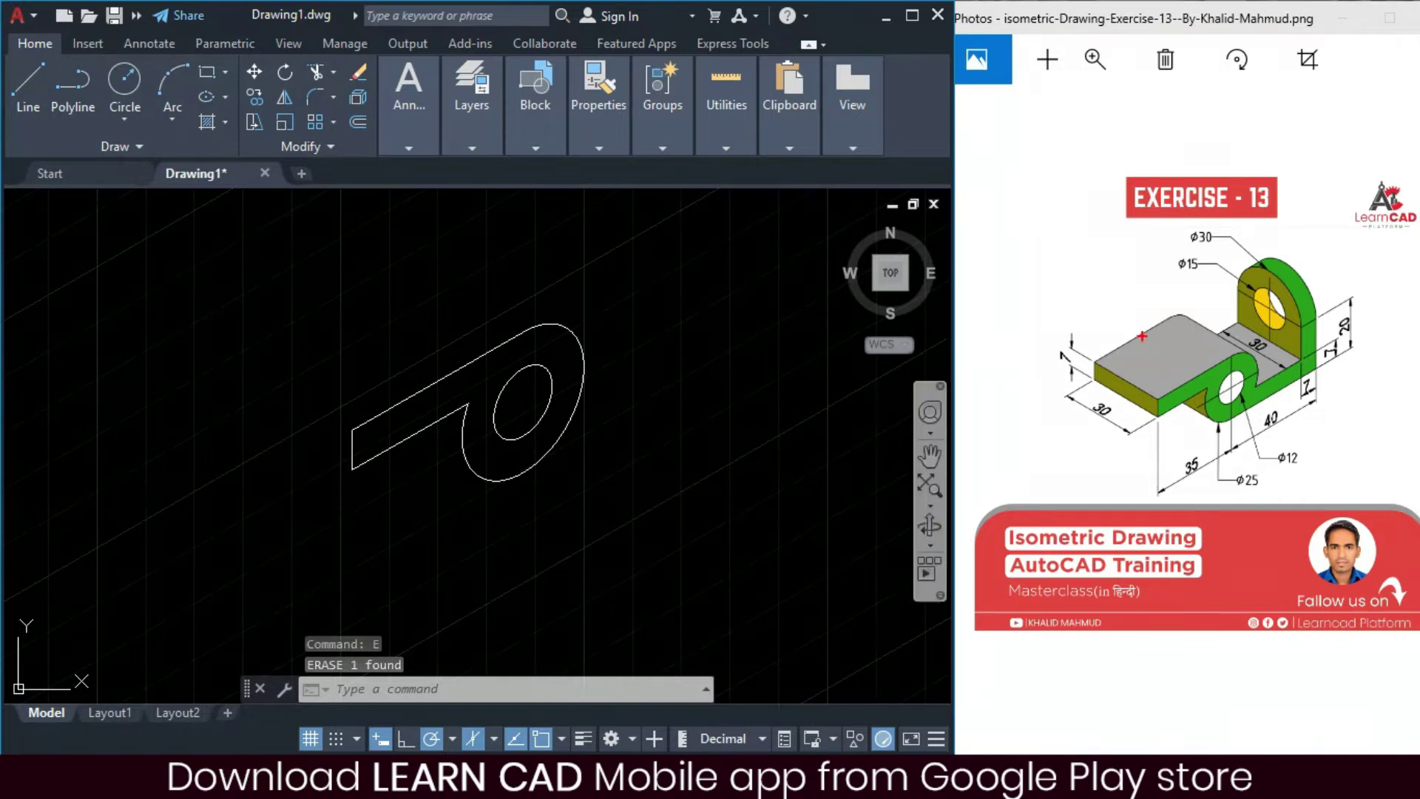
- Copy the top edge, outer boss ellipse and left edge 30 units back
mouse_move(1150, 332)
left_mouse_down()
mouse_move(1175, 316)
mouse_move(1157, 413)
left_mouse_up()
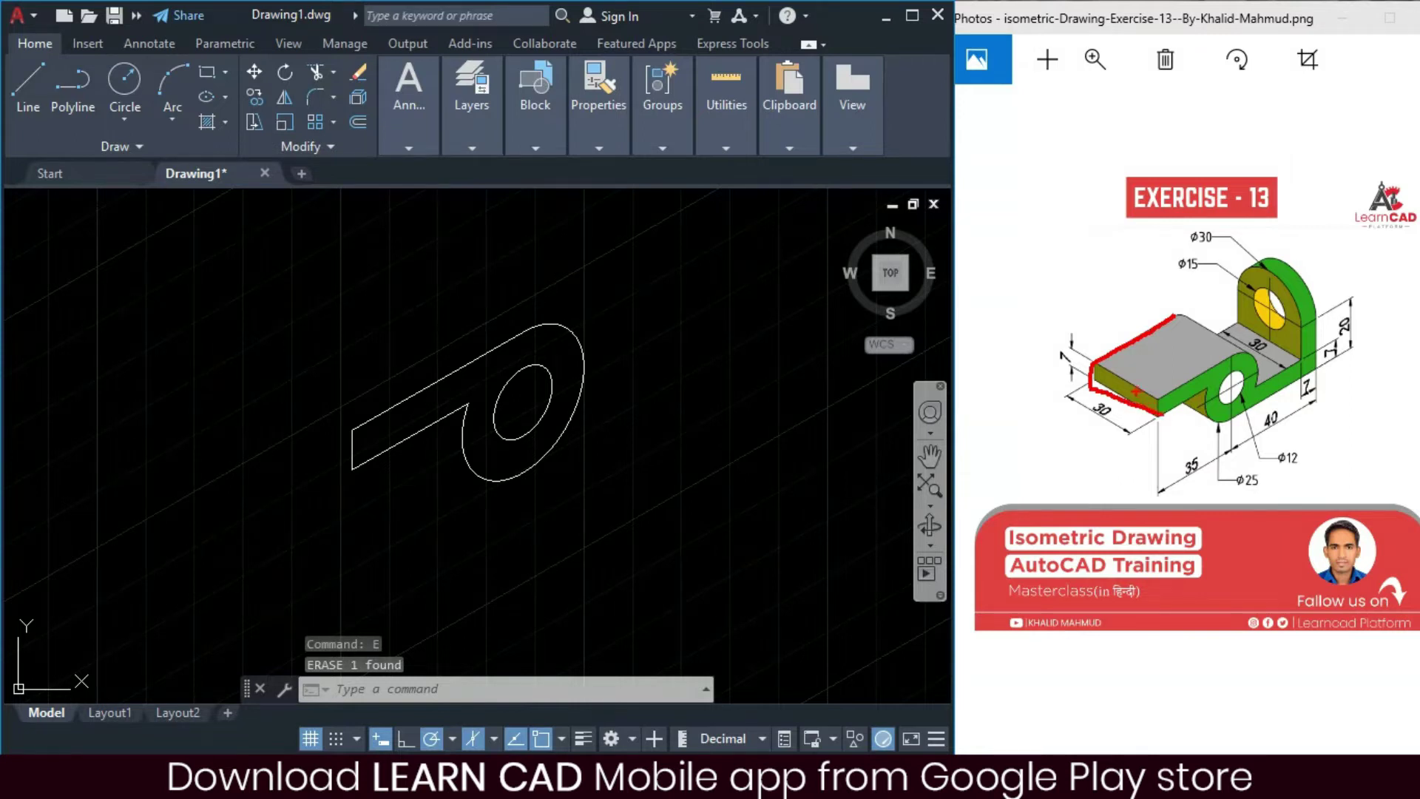
key("Escape")
key("Escape")
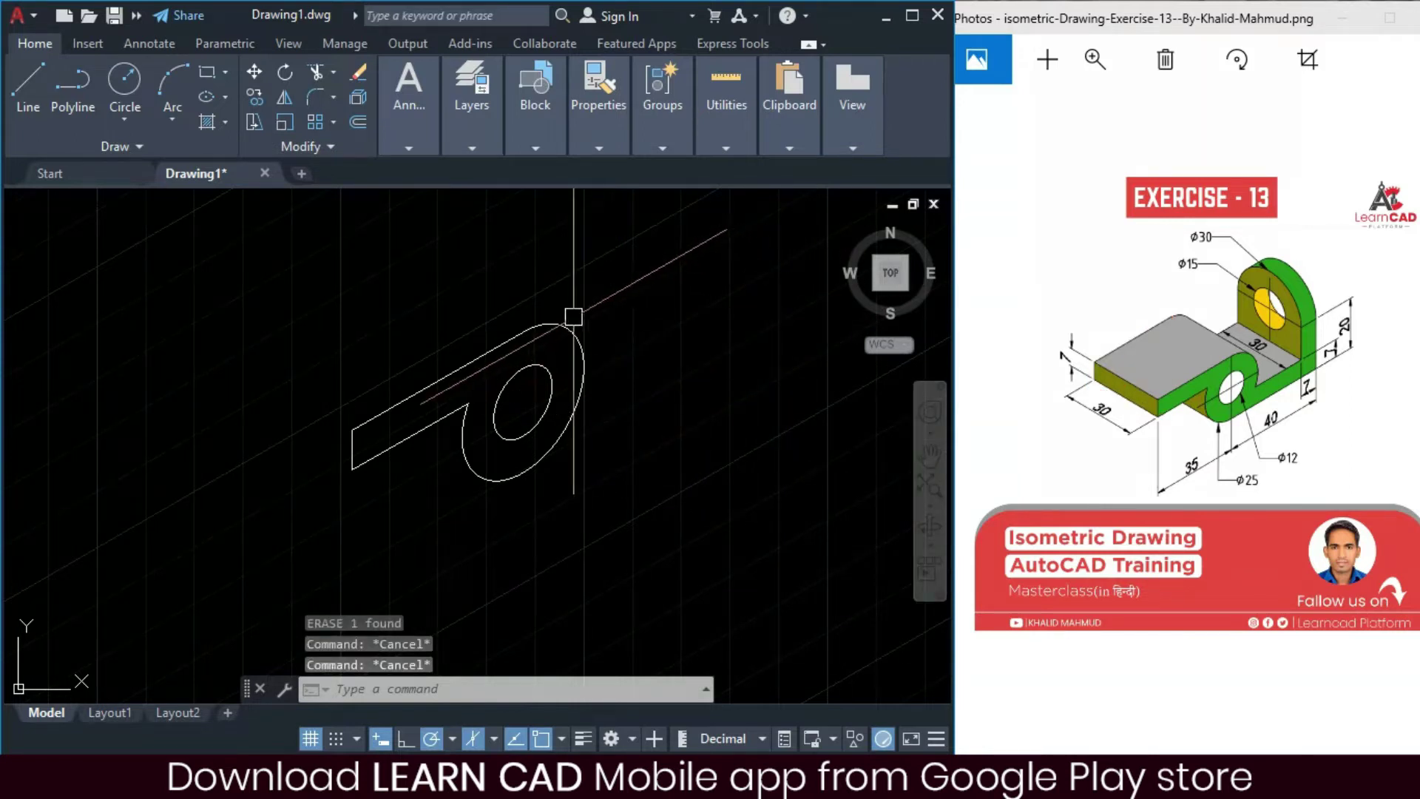
left_click(438, 383)
left_click(565, 327)
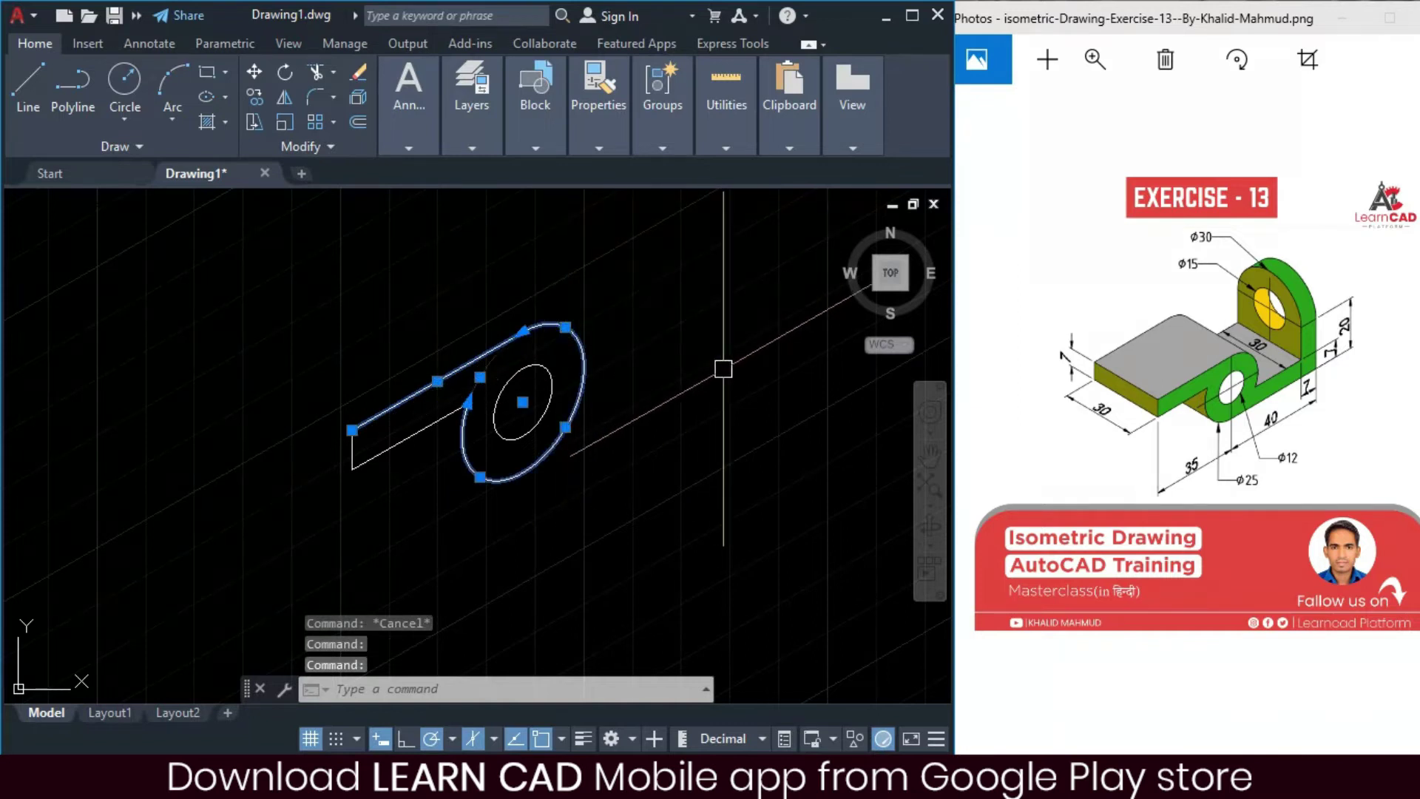
left_click(353, 451)
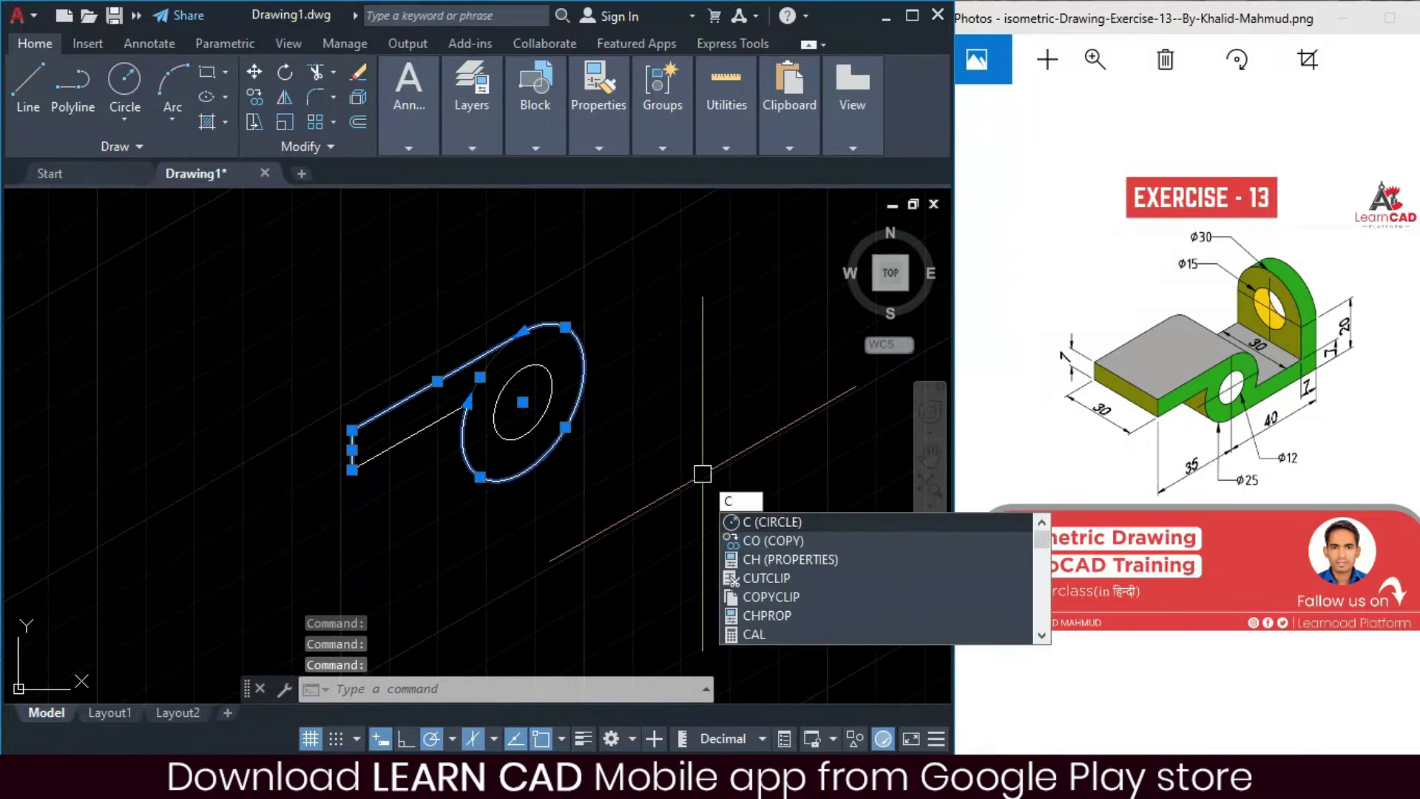
type("o")
key("Return")
left_click(728, 526)
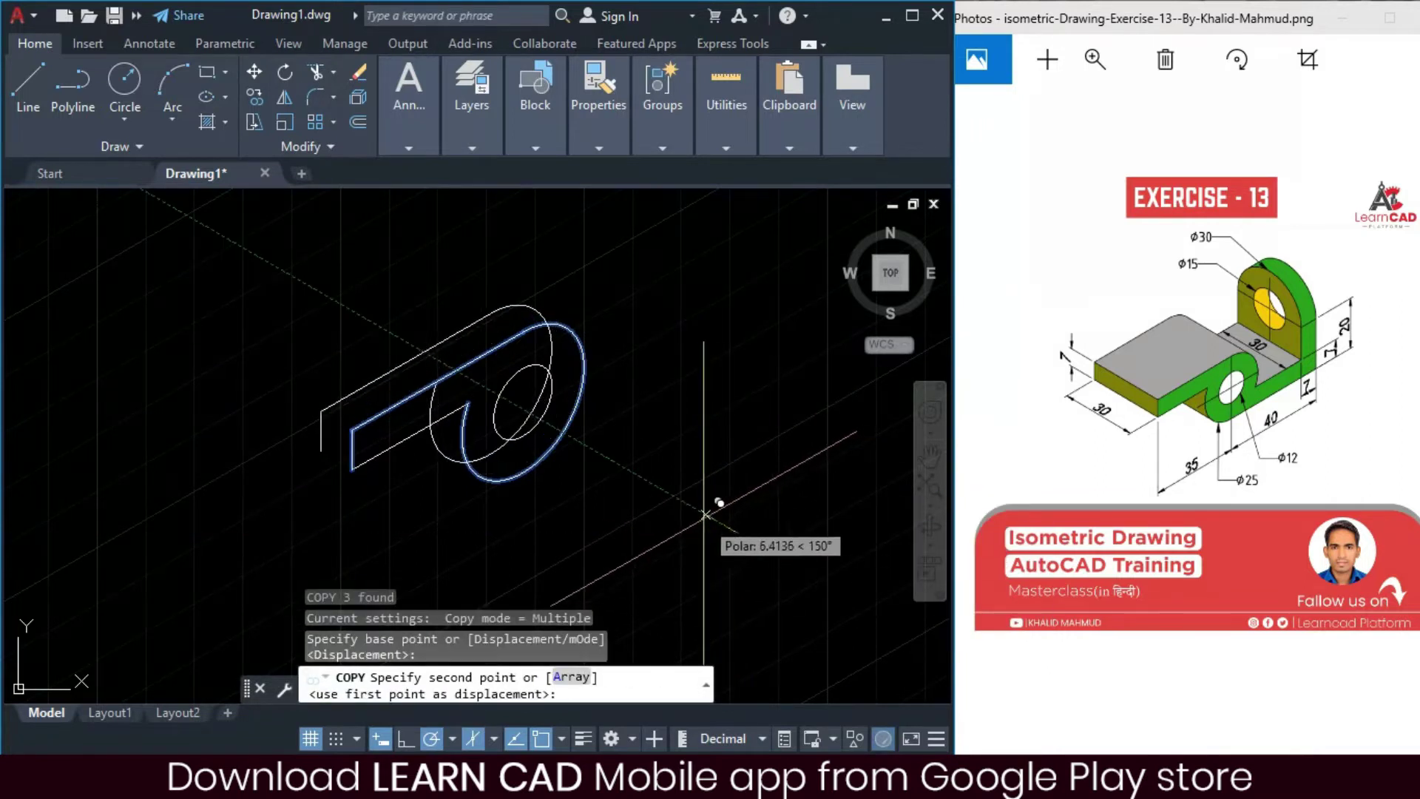
type("30")
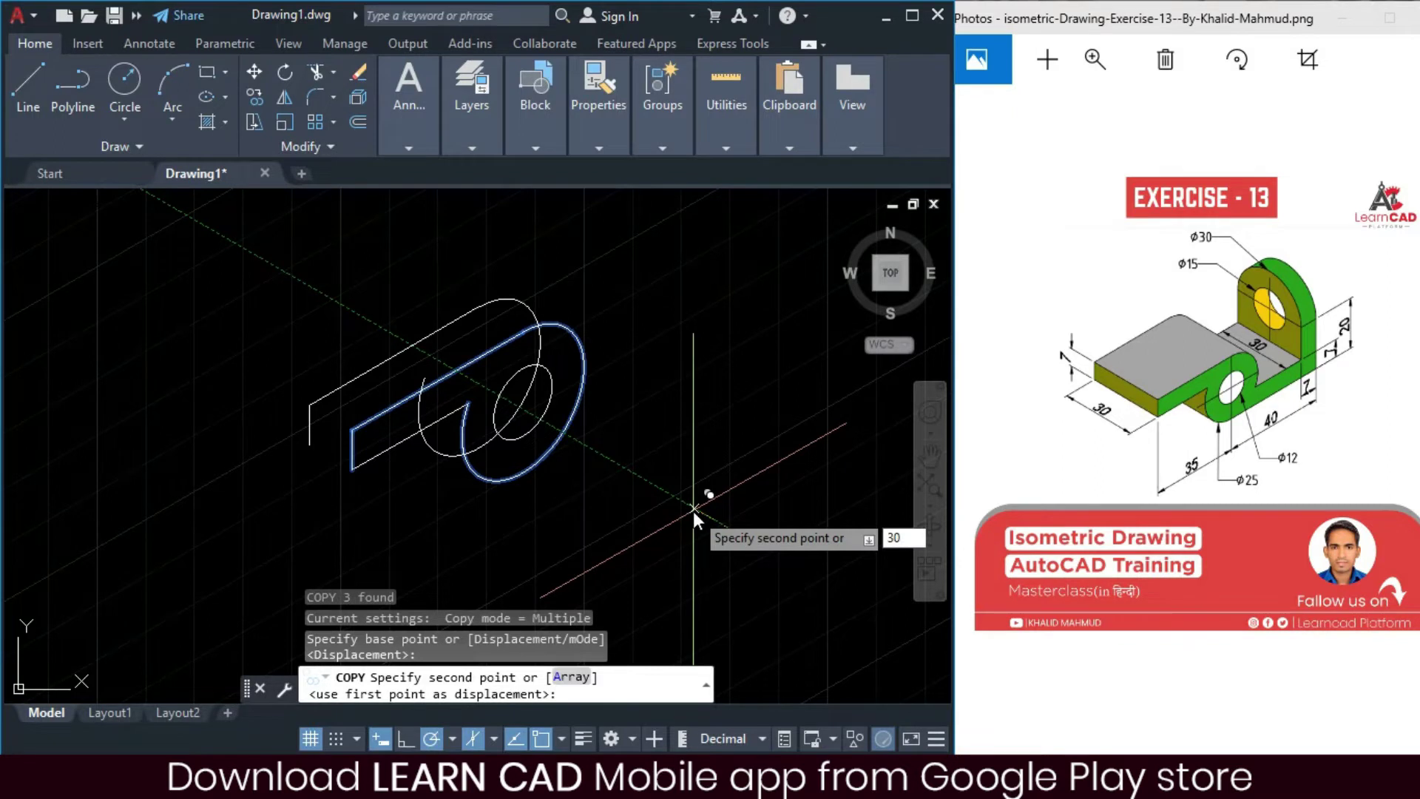
key("Return")
key("Escape")
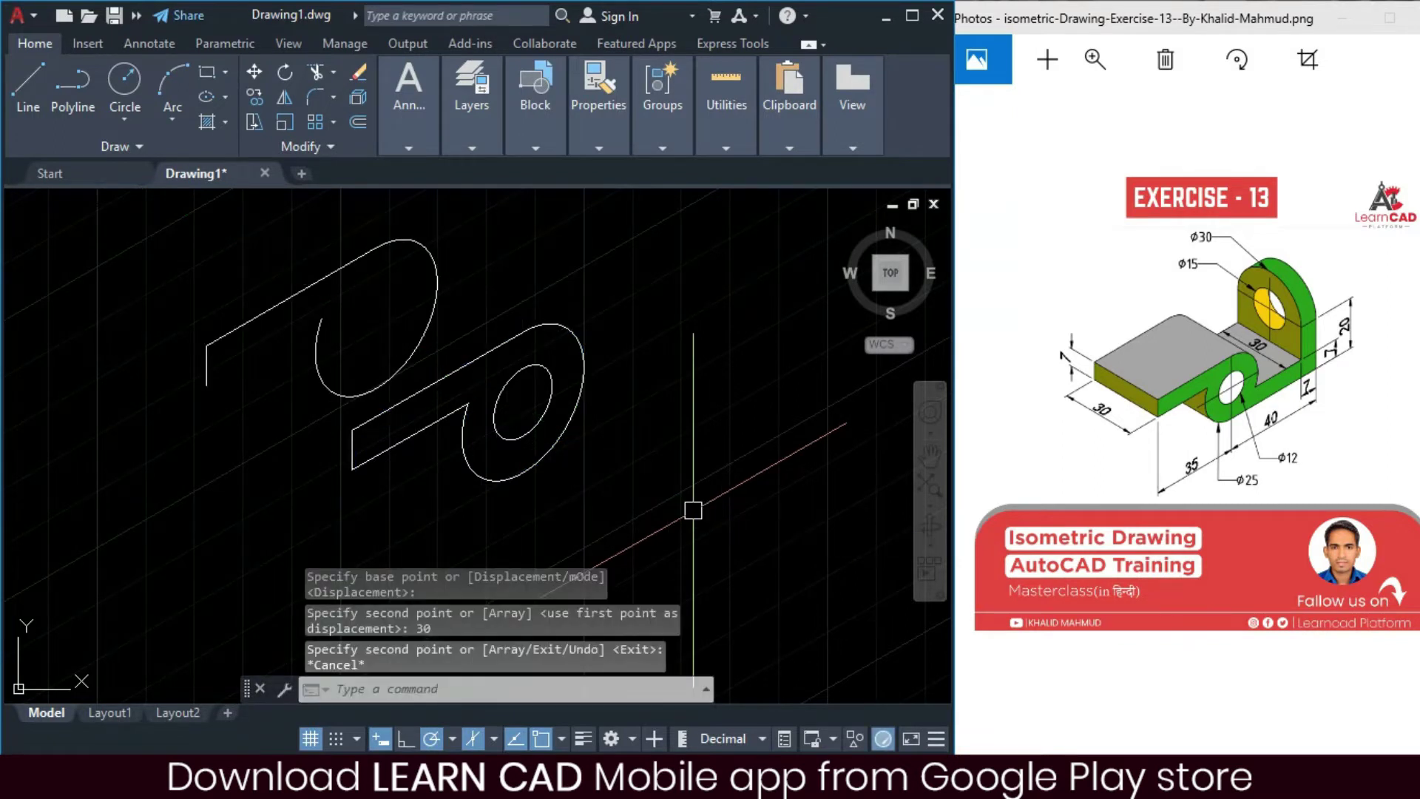
- Draw the receding edges joining the back corners to the front corners
type("l")
key("Return")
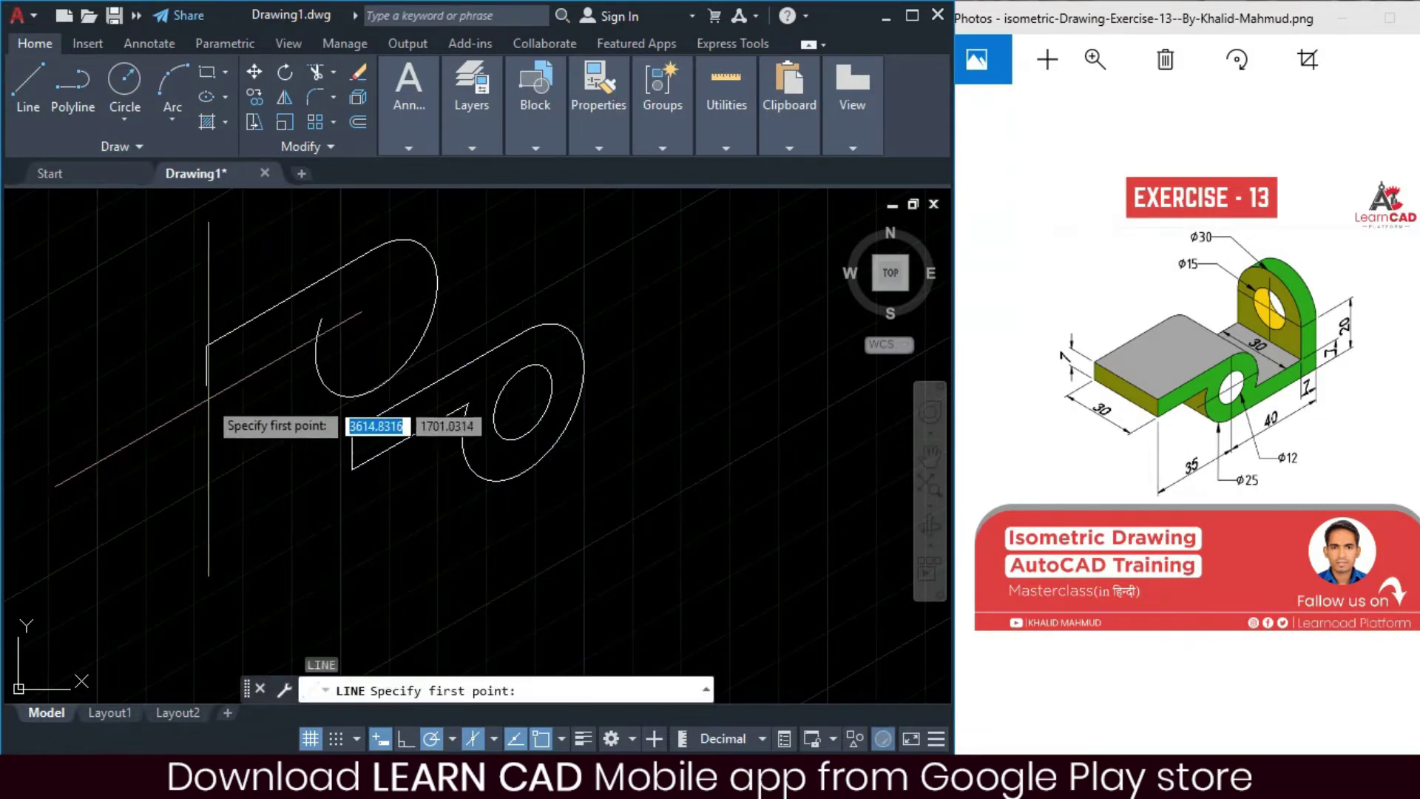
left_click(206, 386)
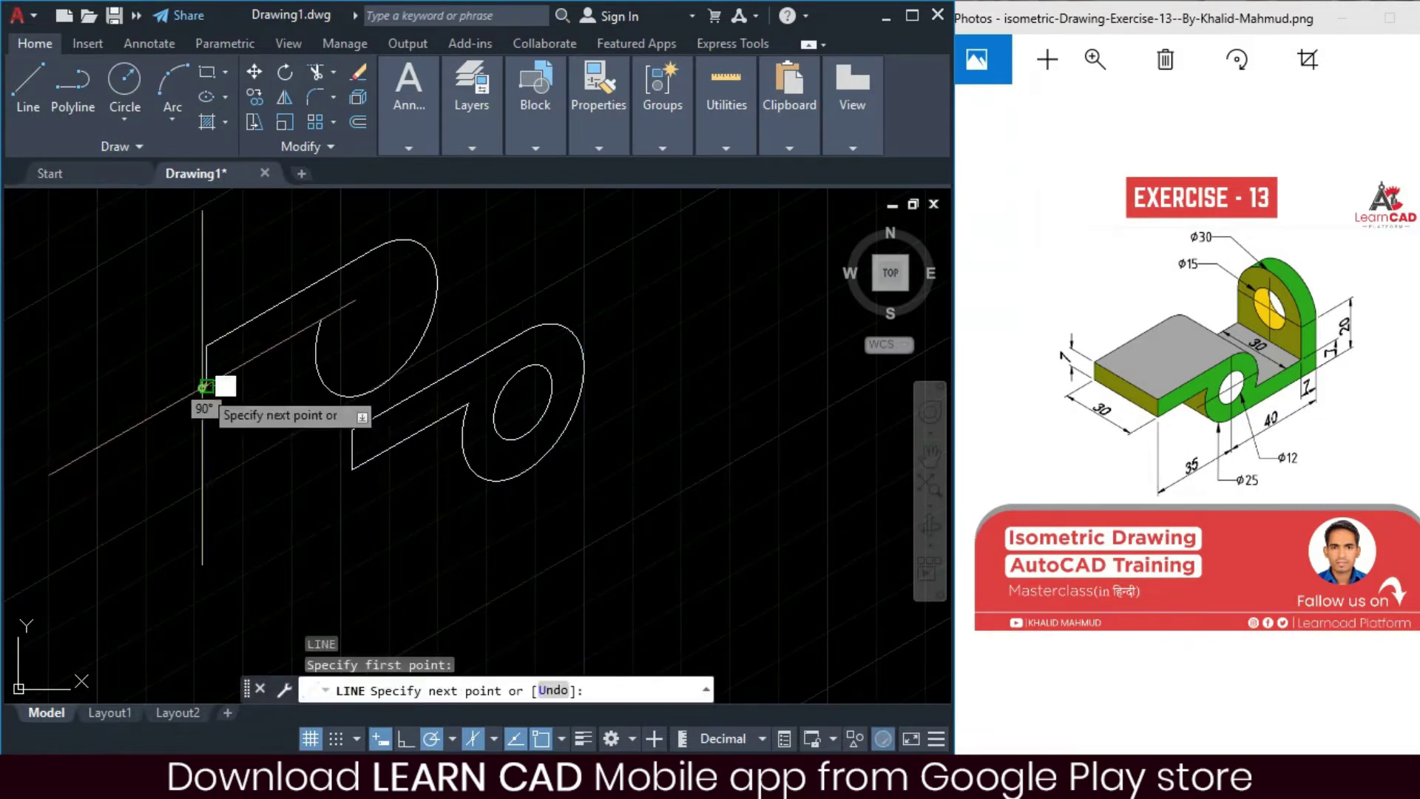
left_click(352, 469)
key("Return")
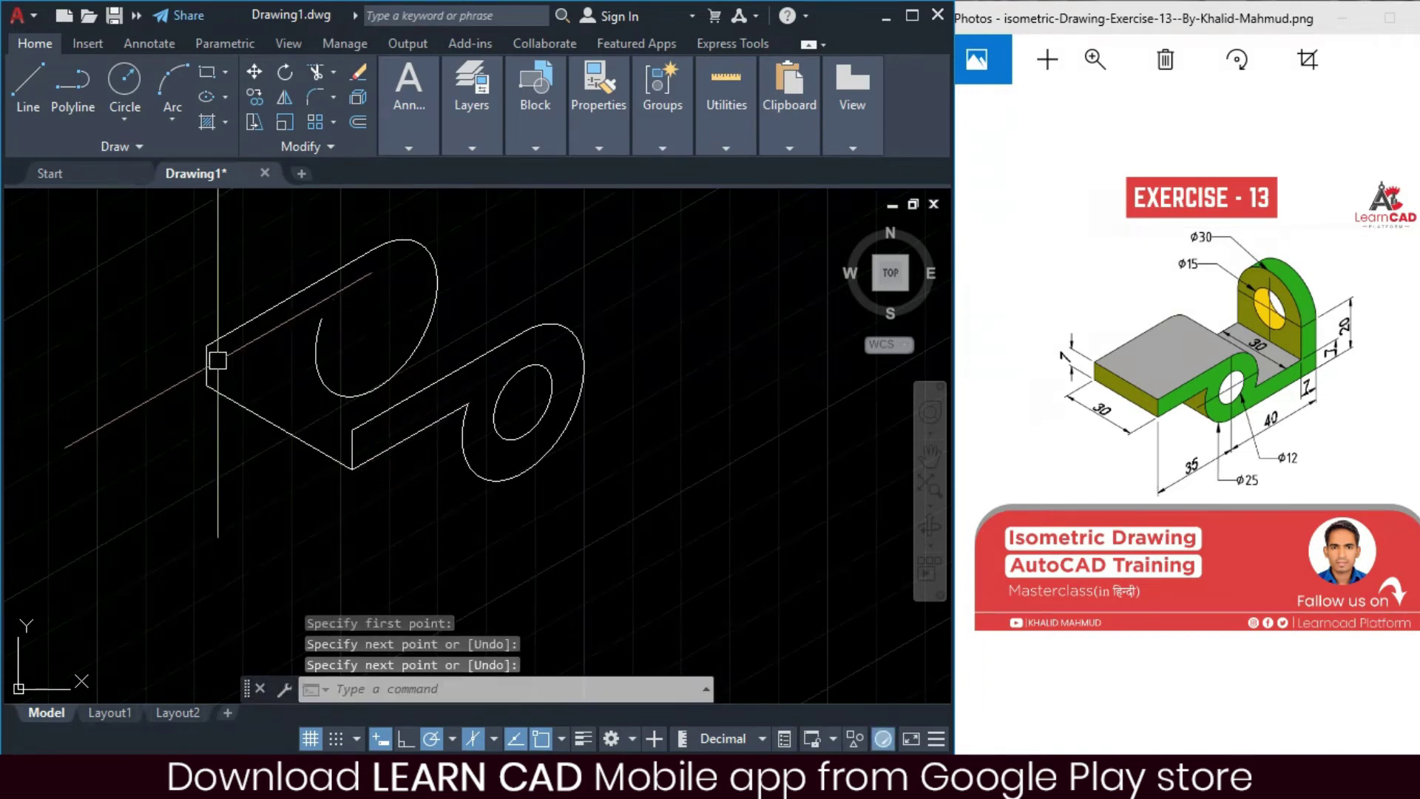
key("Return")
left_click(207, 345)
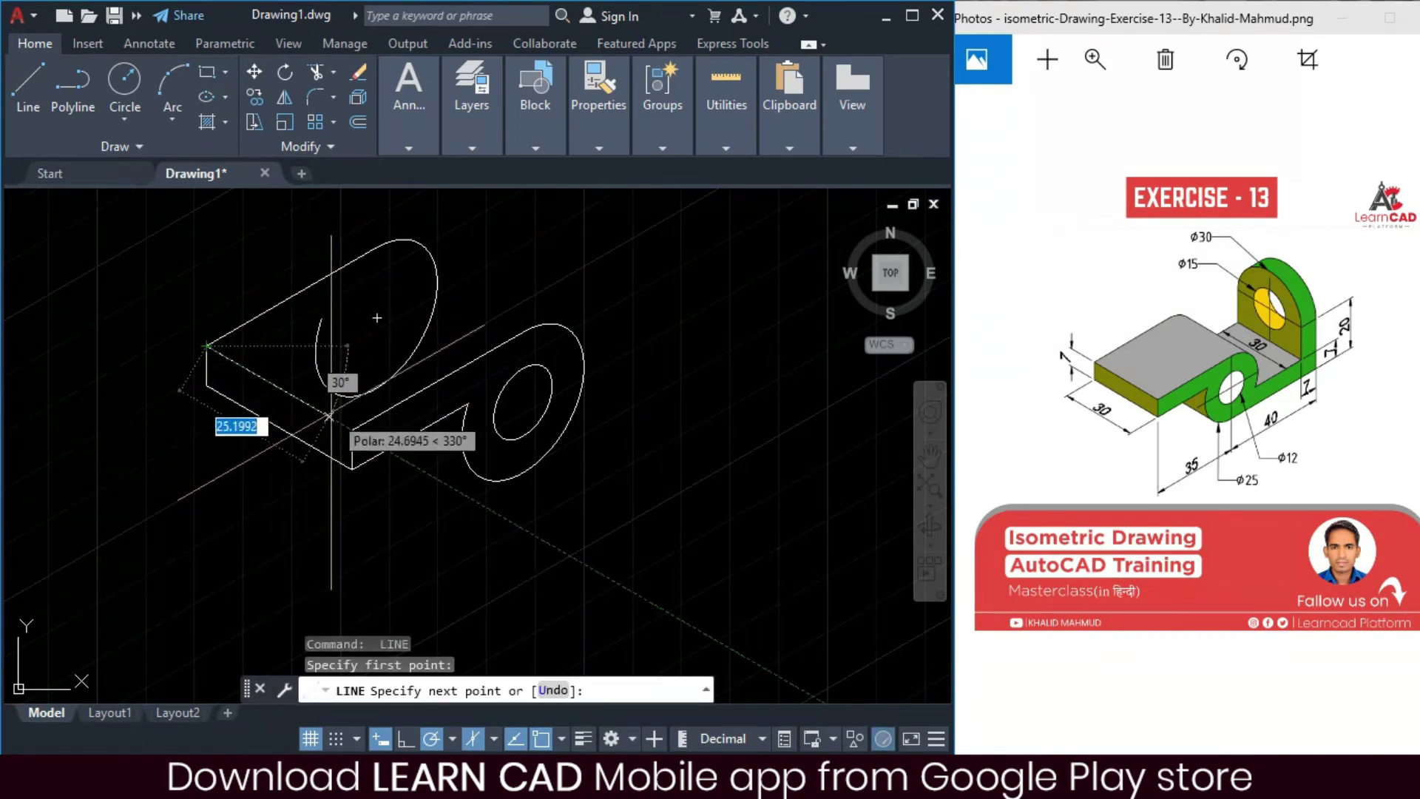
key("Return")
key("Escape")
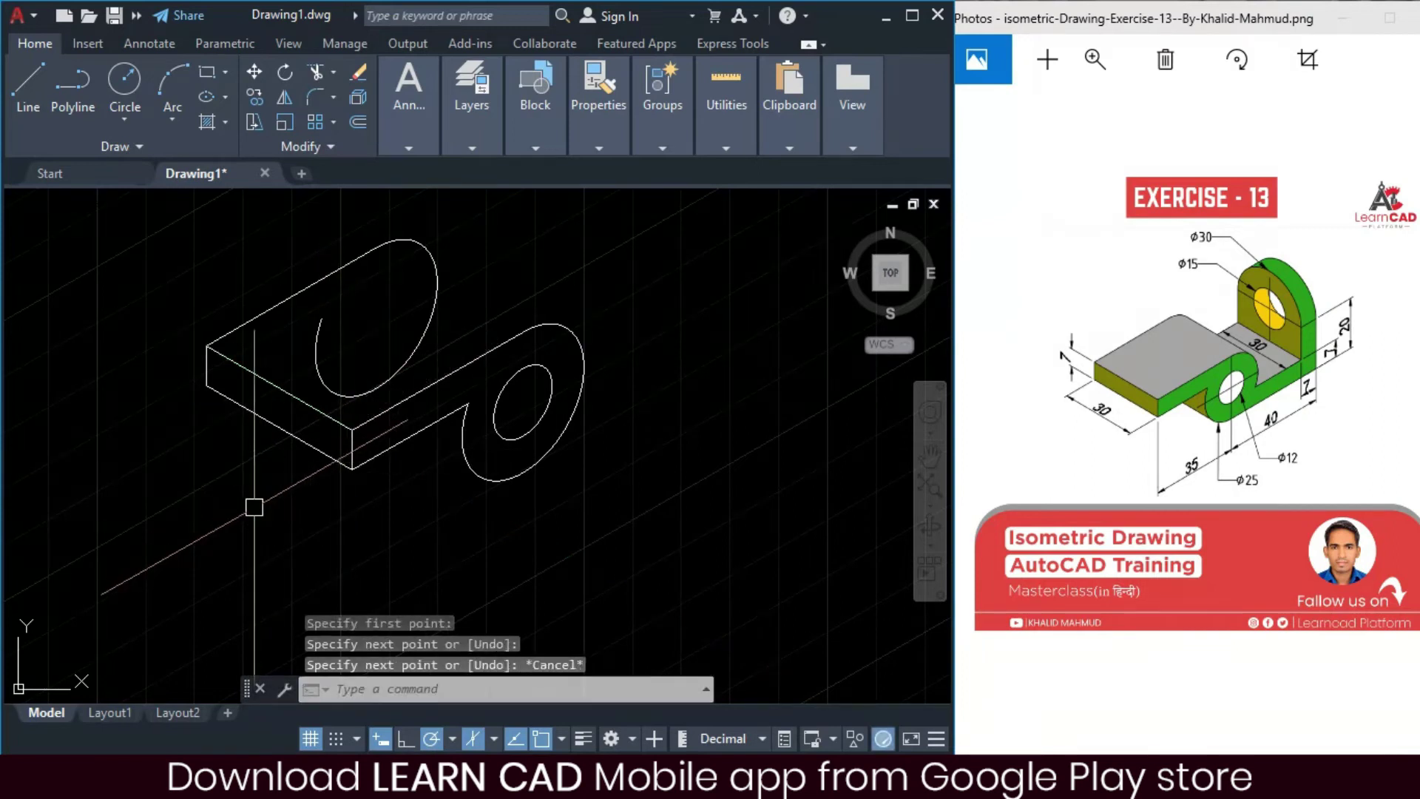
- Draw a line tangent to both the front and back boss curves
type("l")
key("Return")
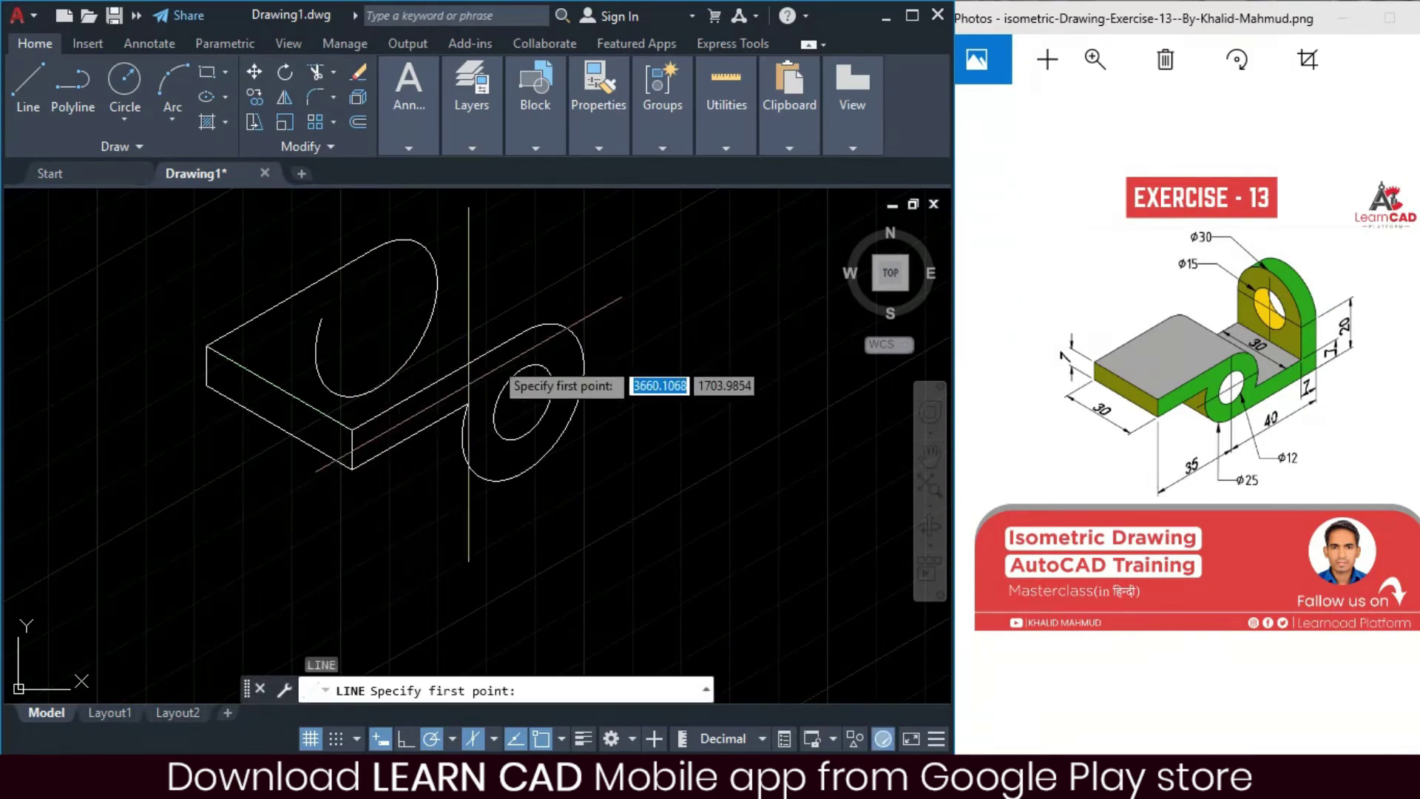
left_click(564, 327)
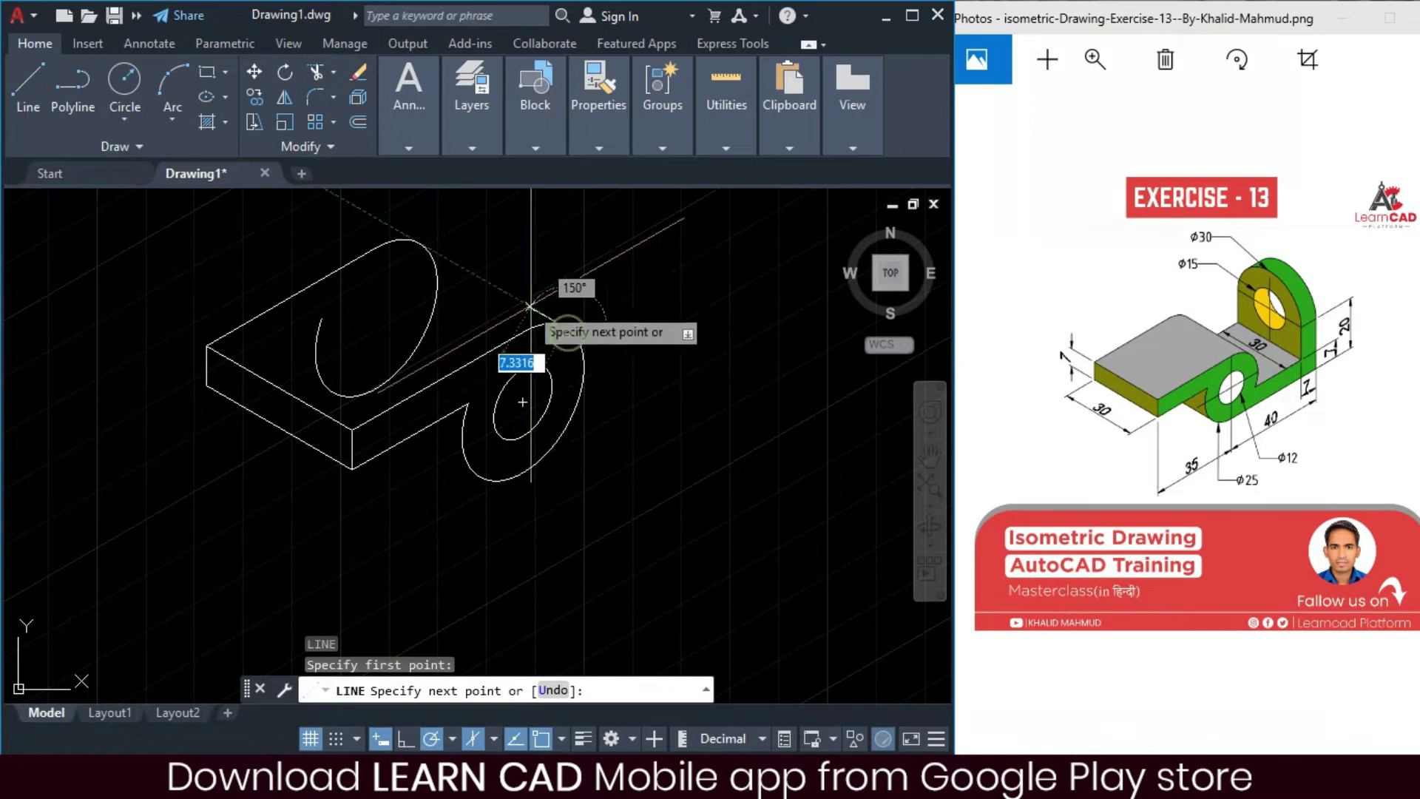
left_click(419, 242)
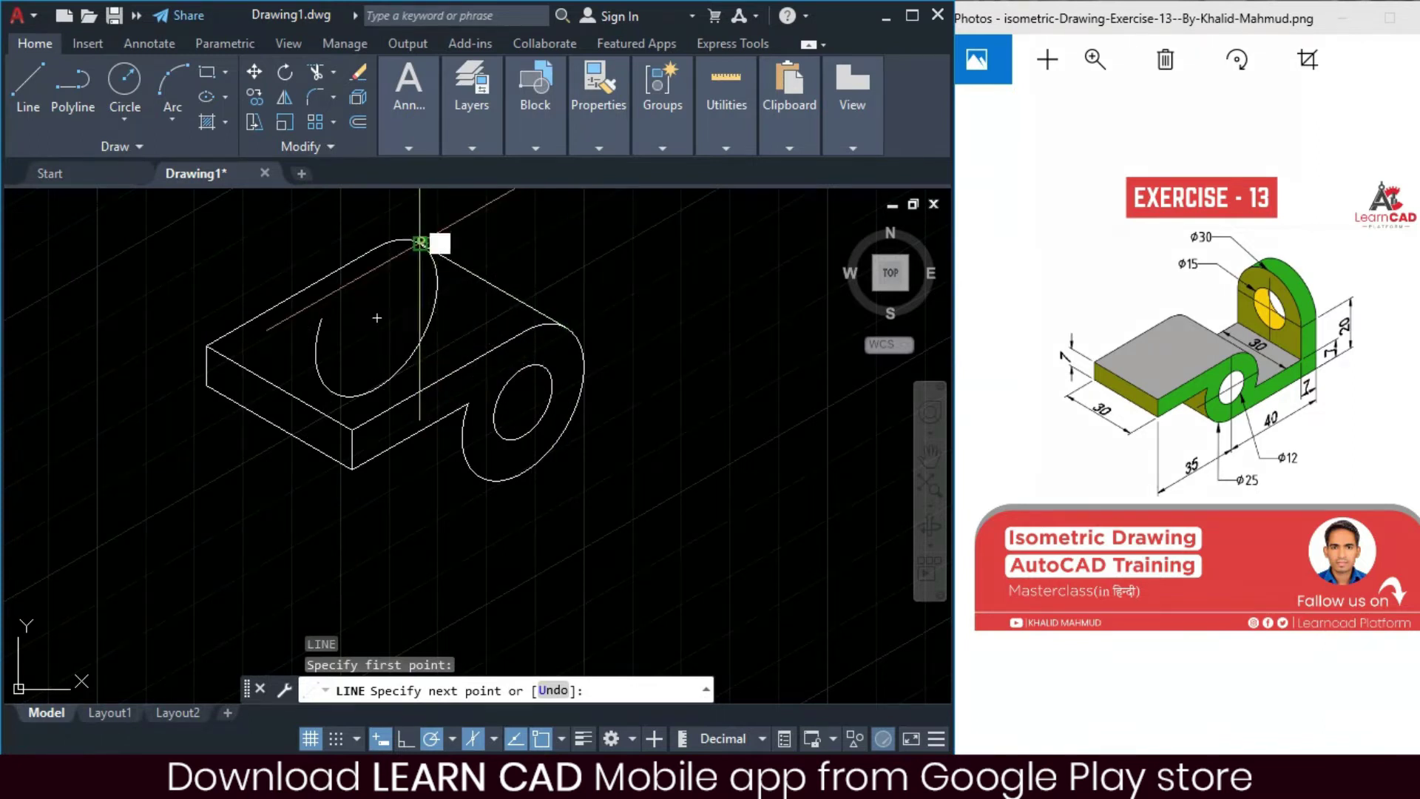
key("Return")
- Trim away the hidden back ellipse arc and shift the view slightly down
key("Escape")
key("Escape")
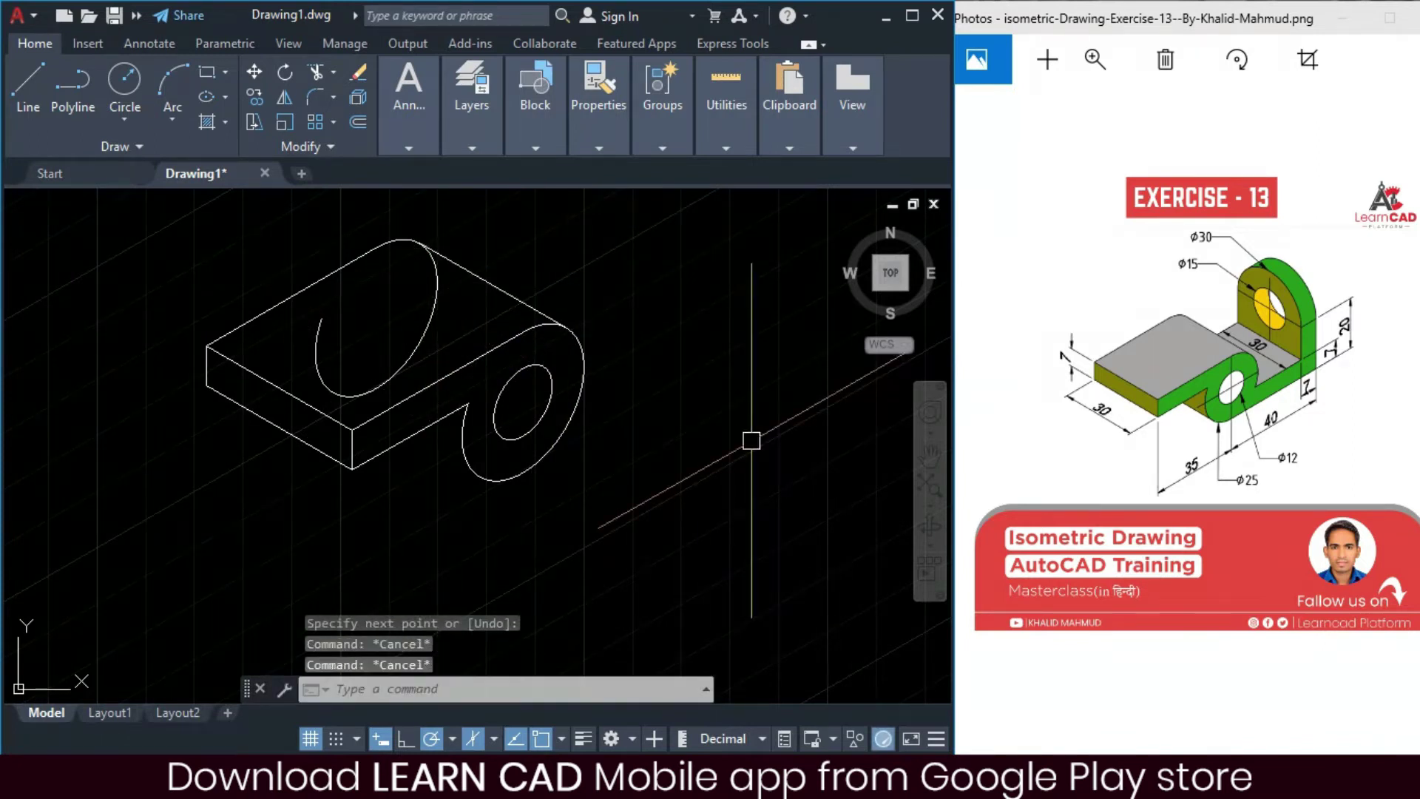
type("TR")
key("Return")
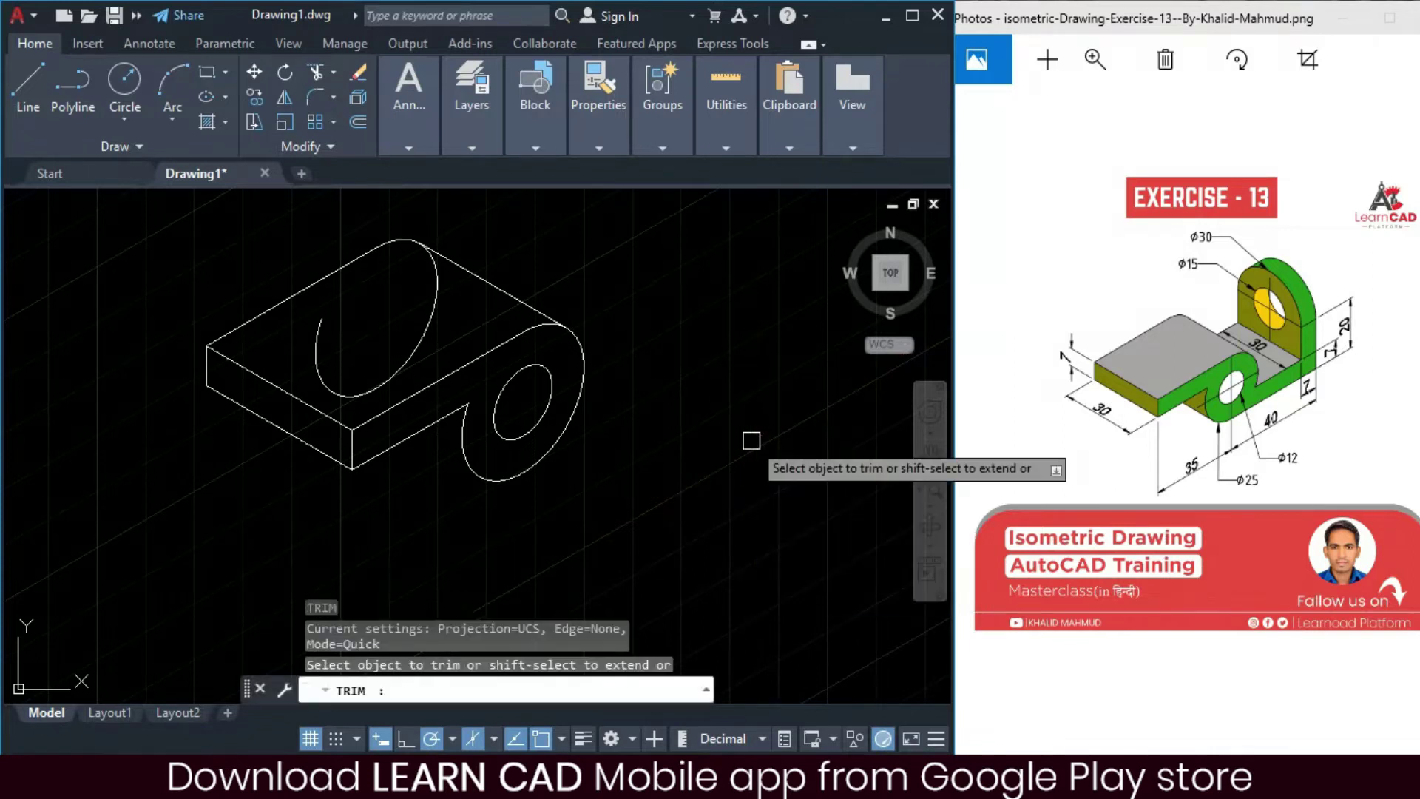
left_click(435, 317)
key("Escape")
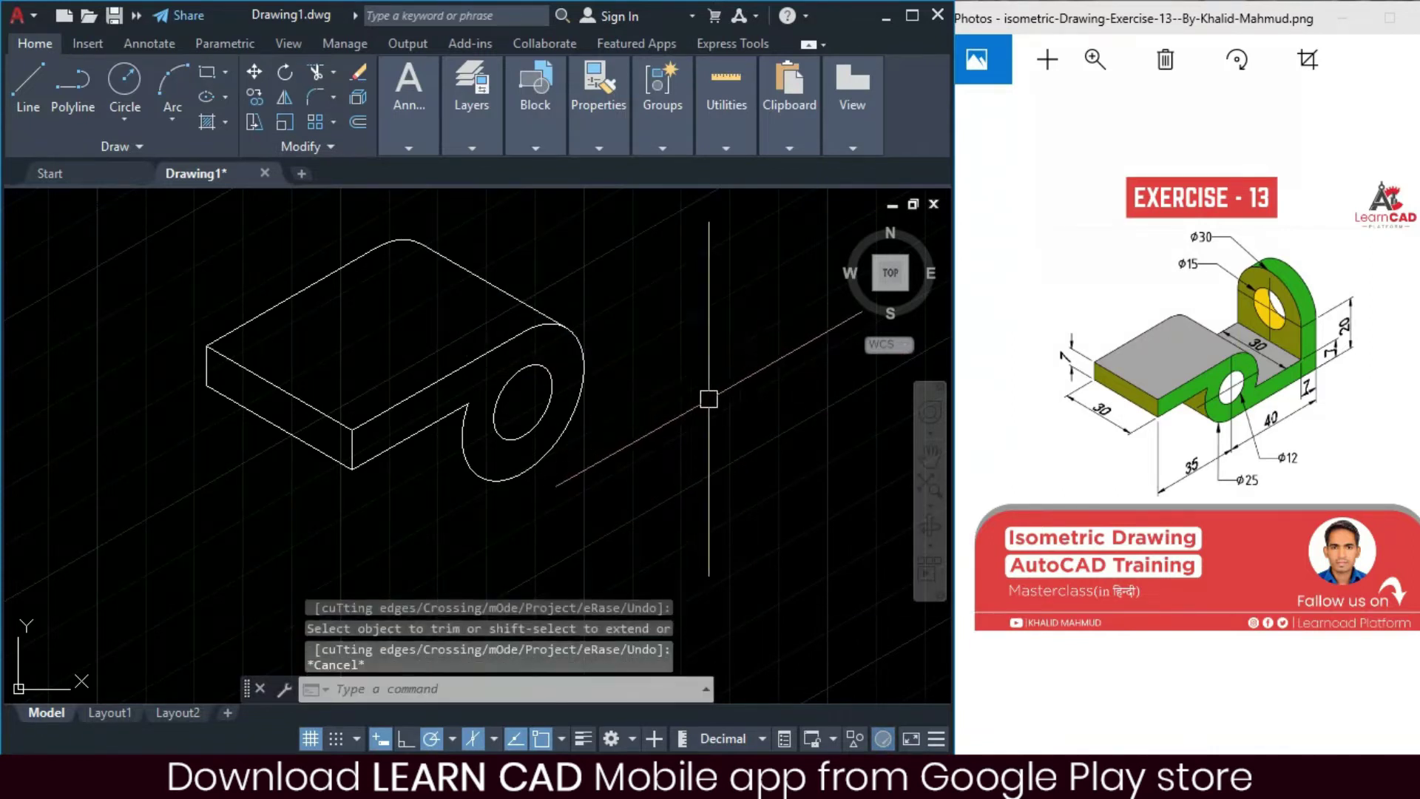
middle_click_drag(707, 401, 708, 429)
key("Escape")
key("Escape")
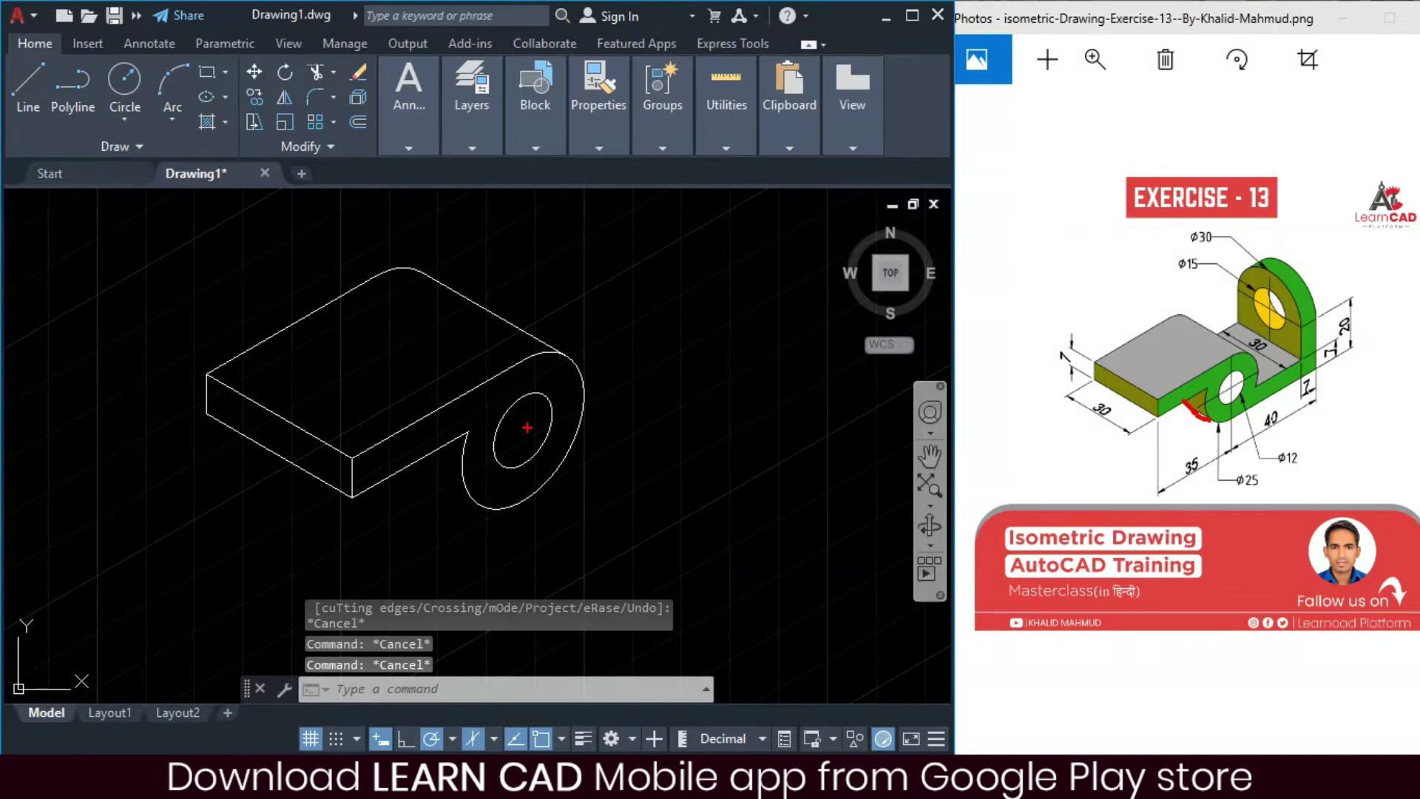
type("L")
key("Return")
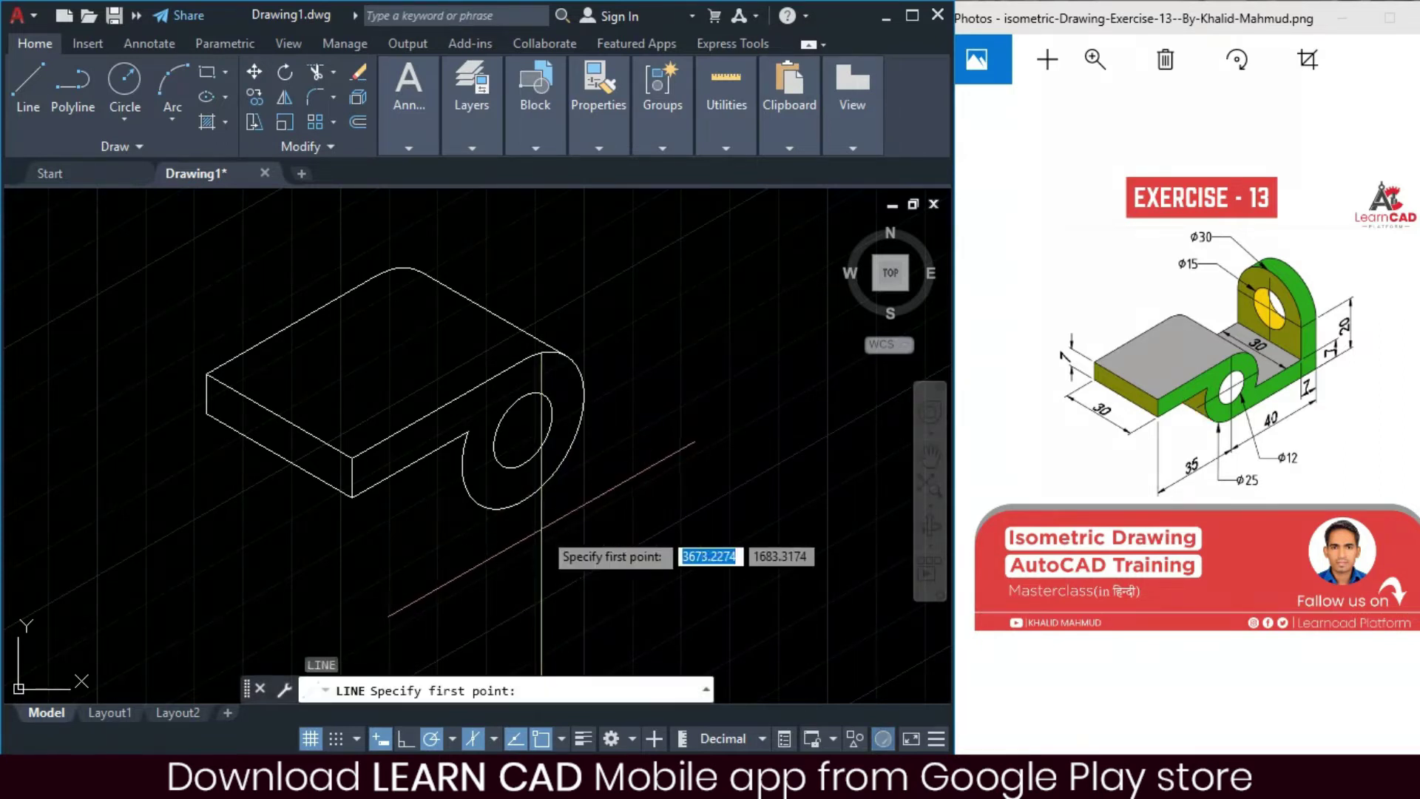
left_click(476, 498)
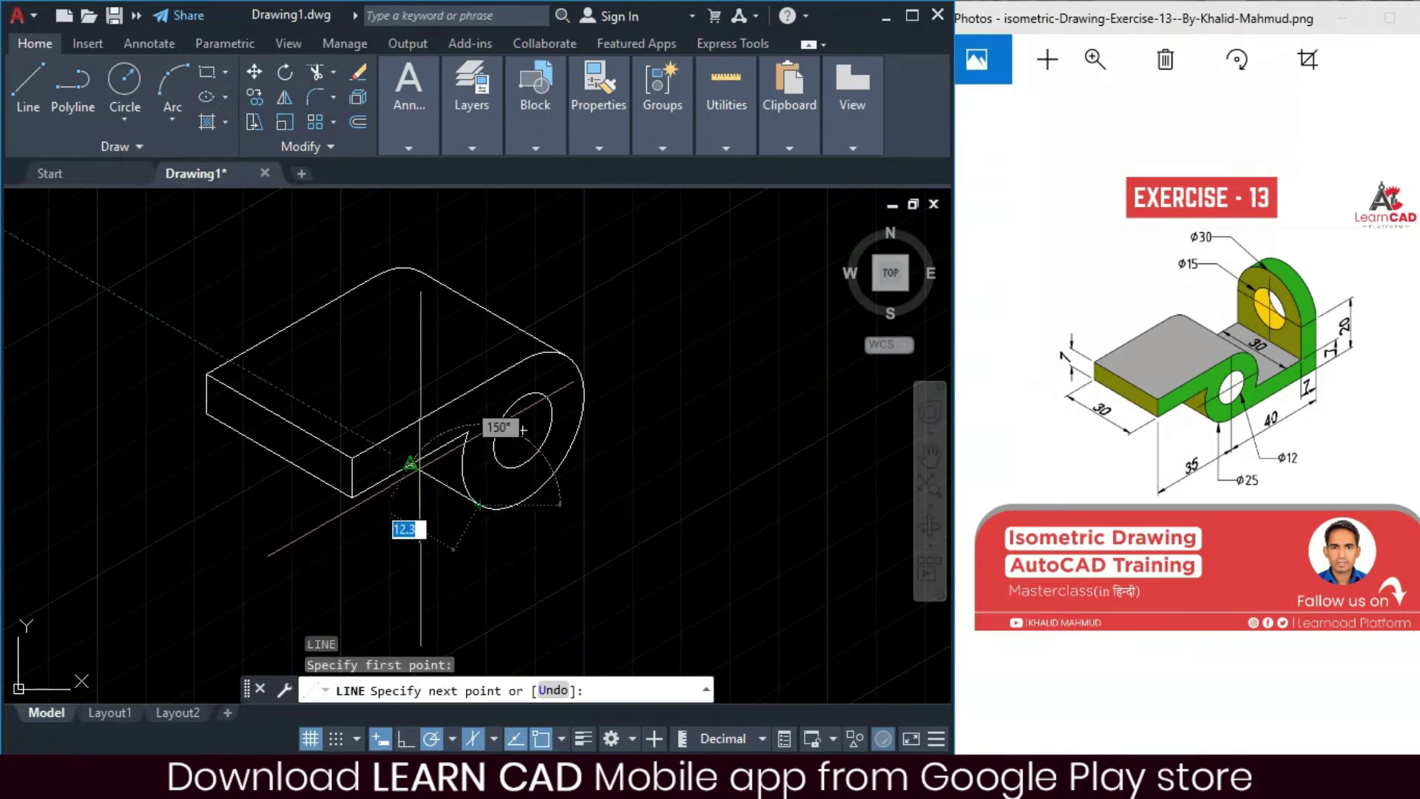
key("Escape")
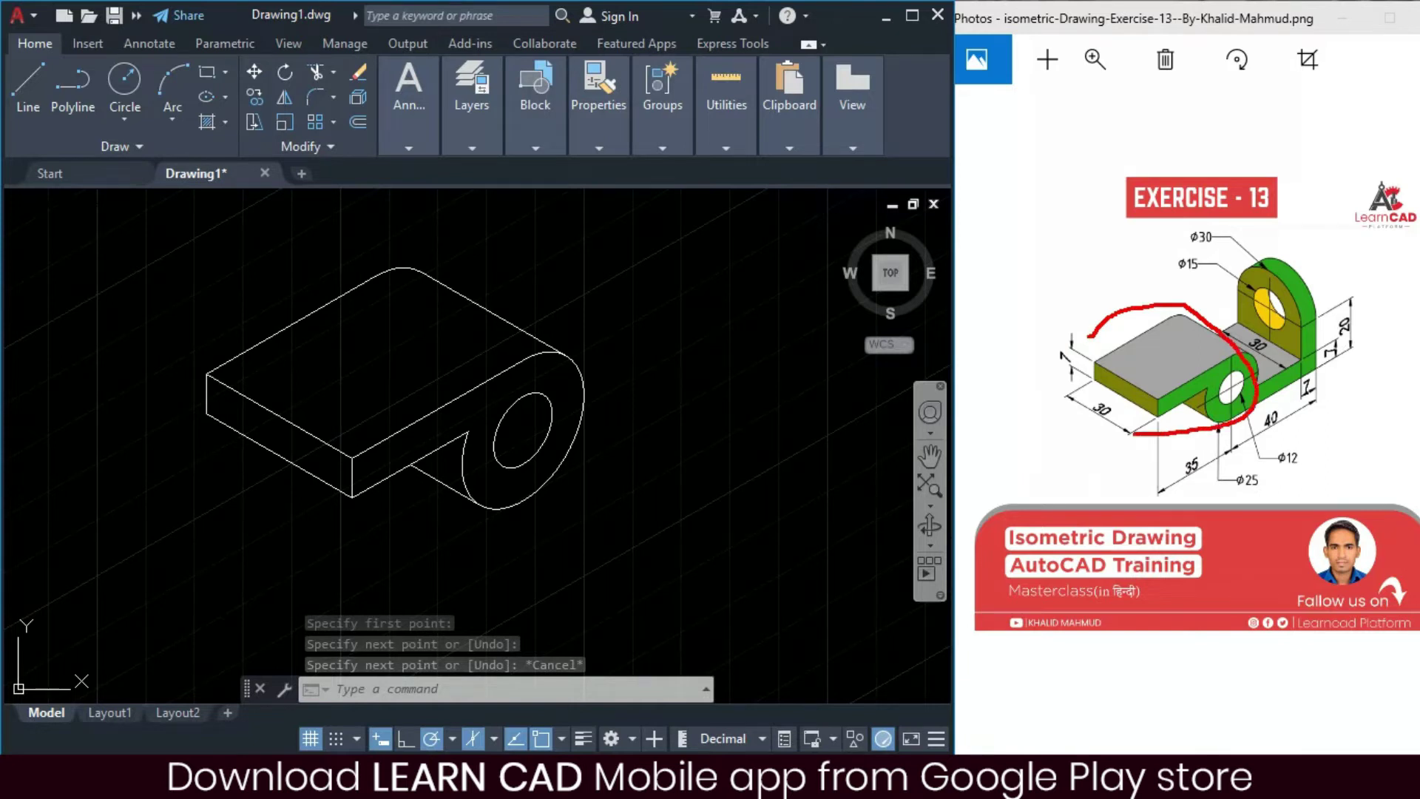
key("Escape")
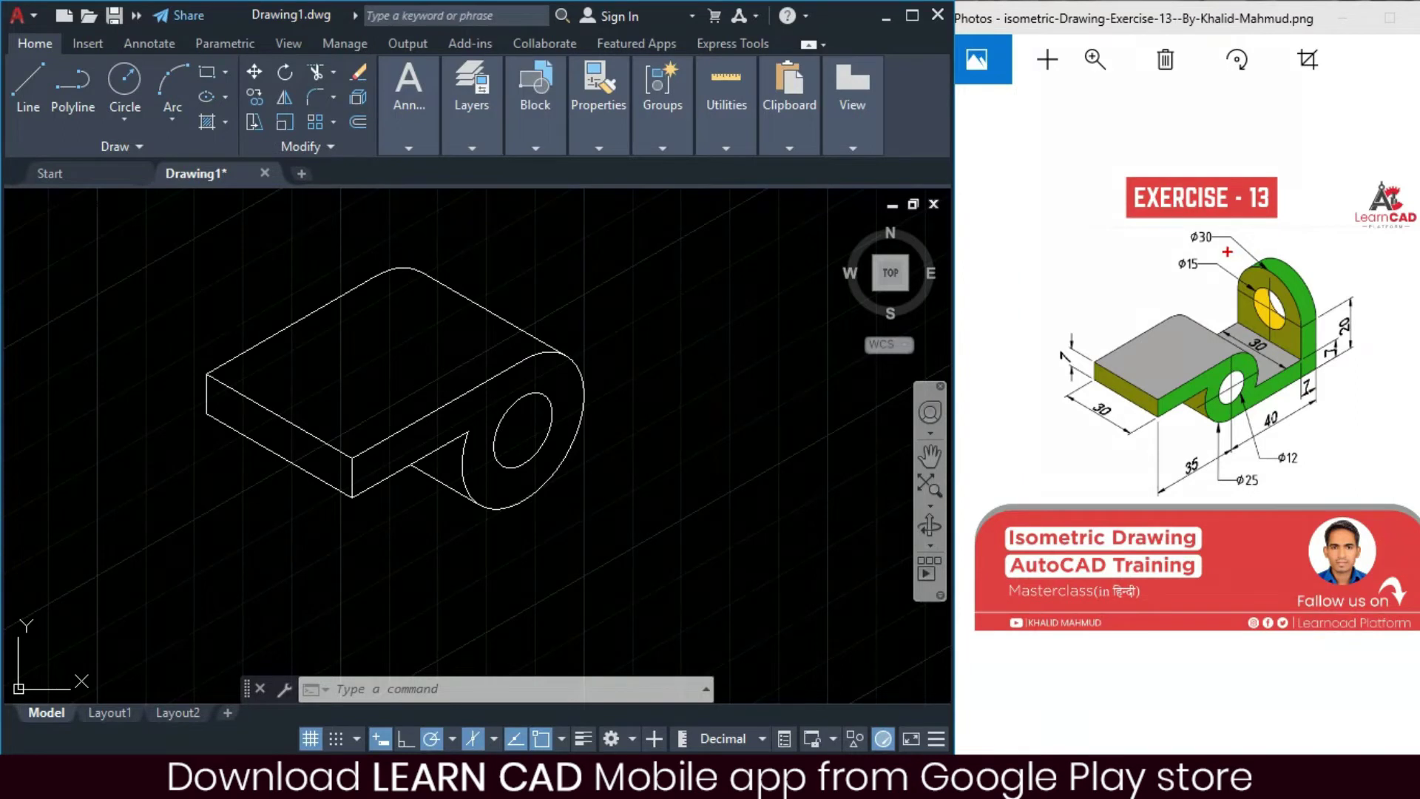
key("Escape")
key("Escape")
key("Escape")
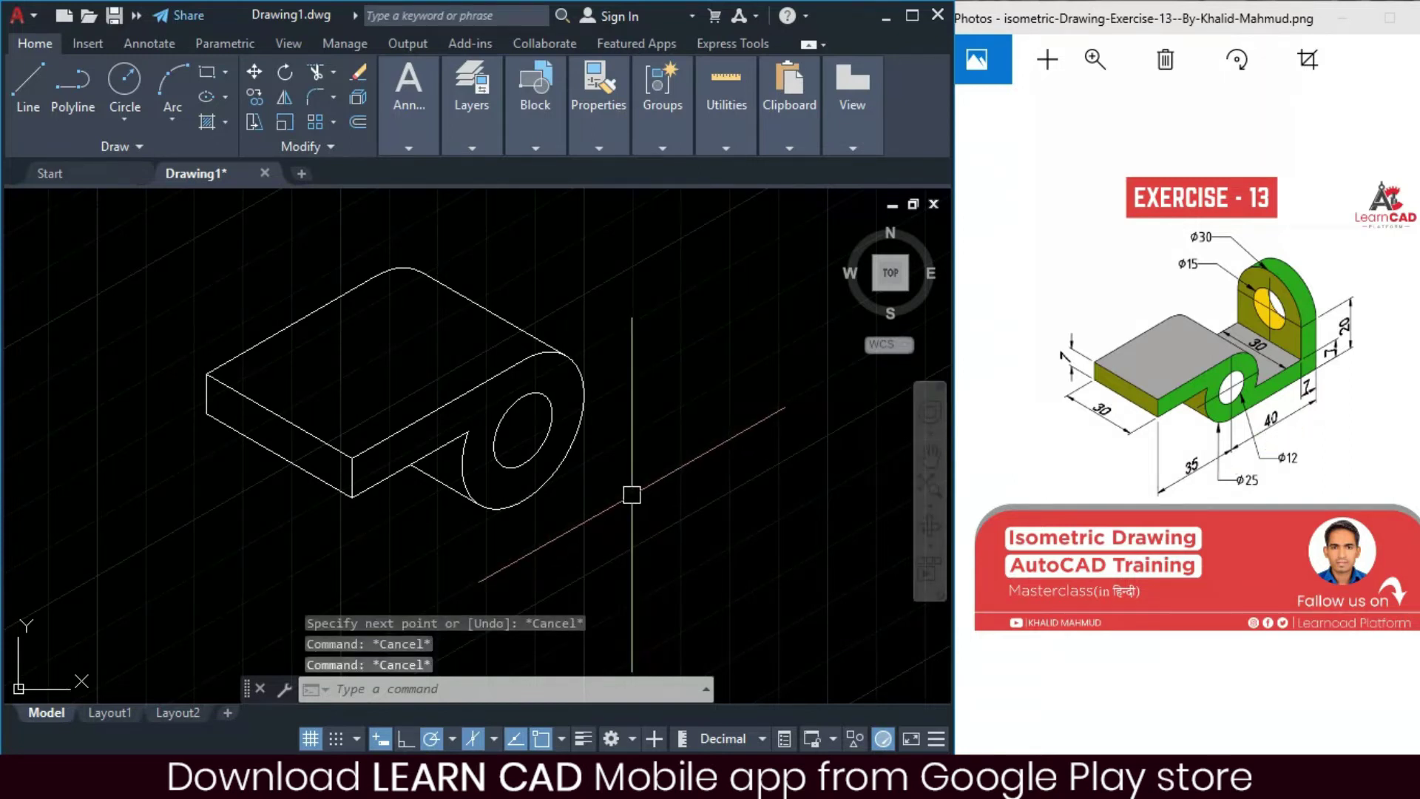
- Draw a 40-unit line from the hole's centre
type("l")
key("Return")
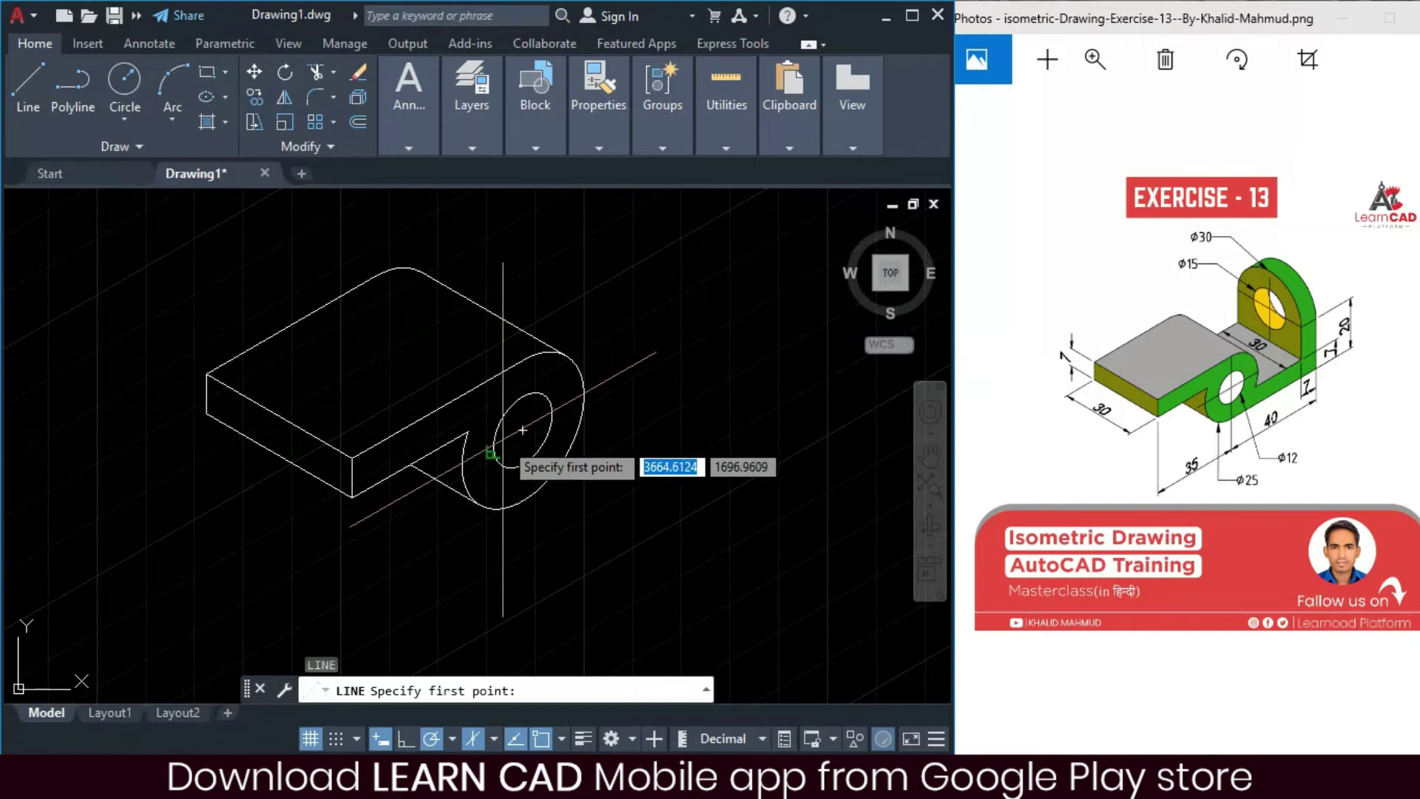
left_click(522, 429)
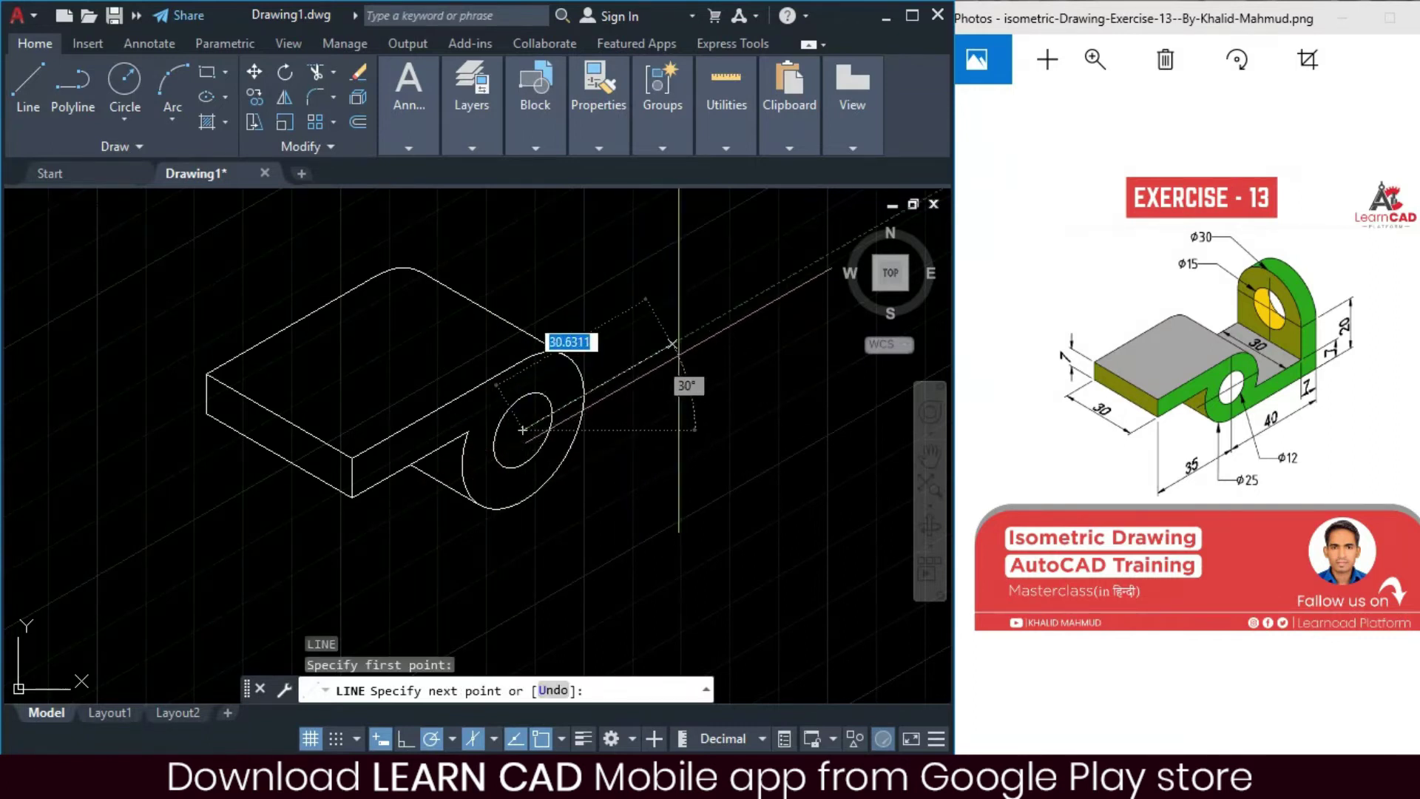
type("0")
key("Return")
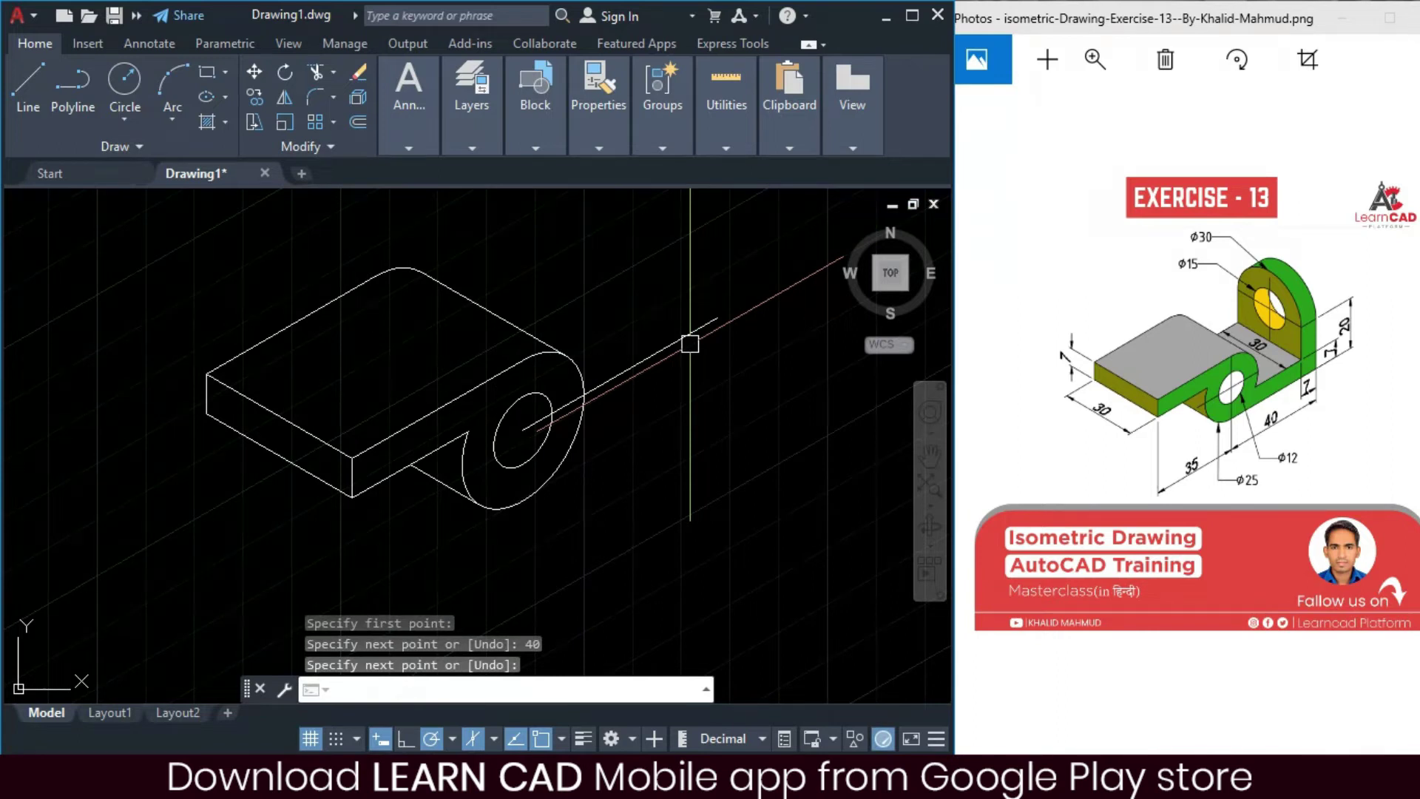
key("Return")
- Move the 40-unit line 12.5 units down onto the boss edge
left_click(684, 335)
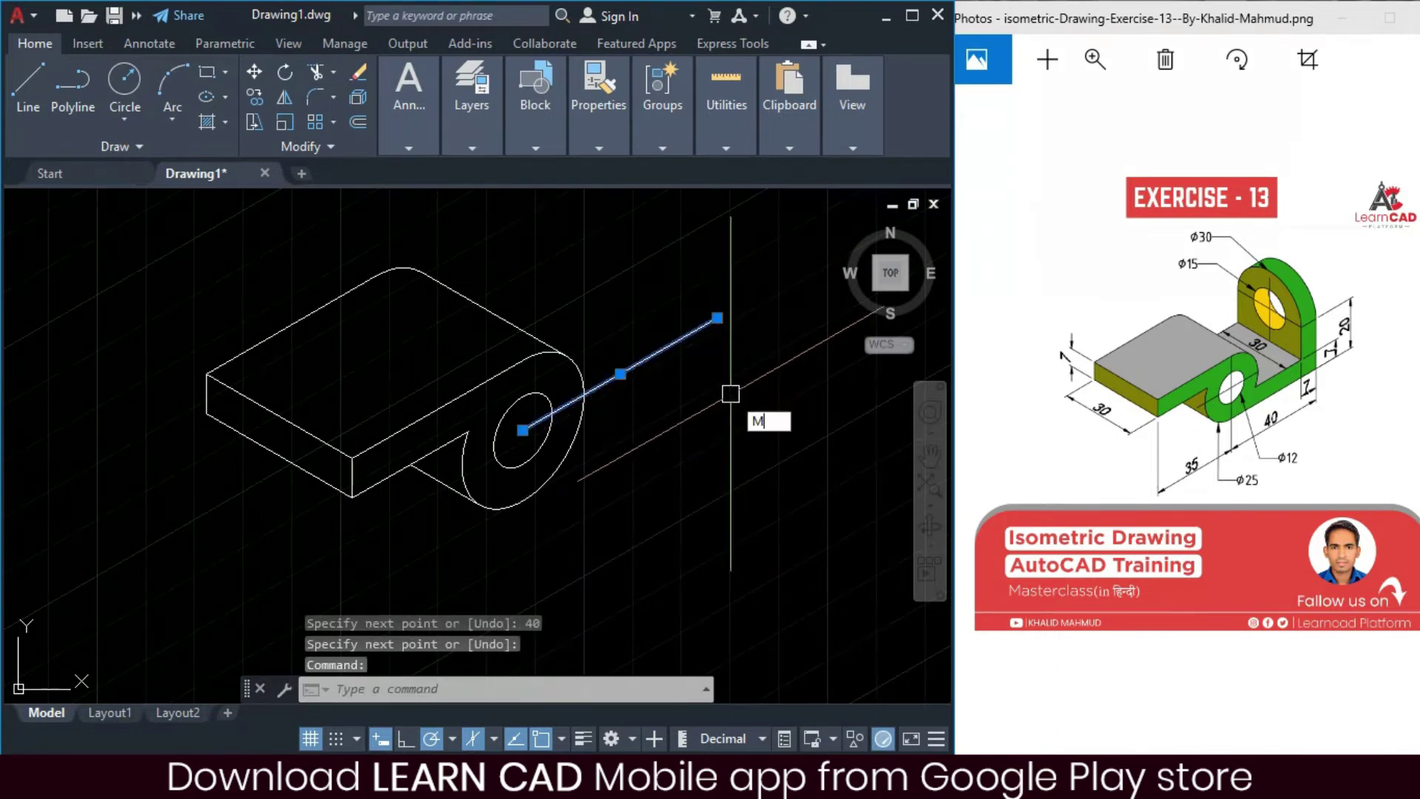
key("Return")
left_click(729, 386)
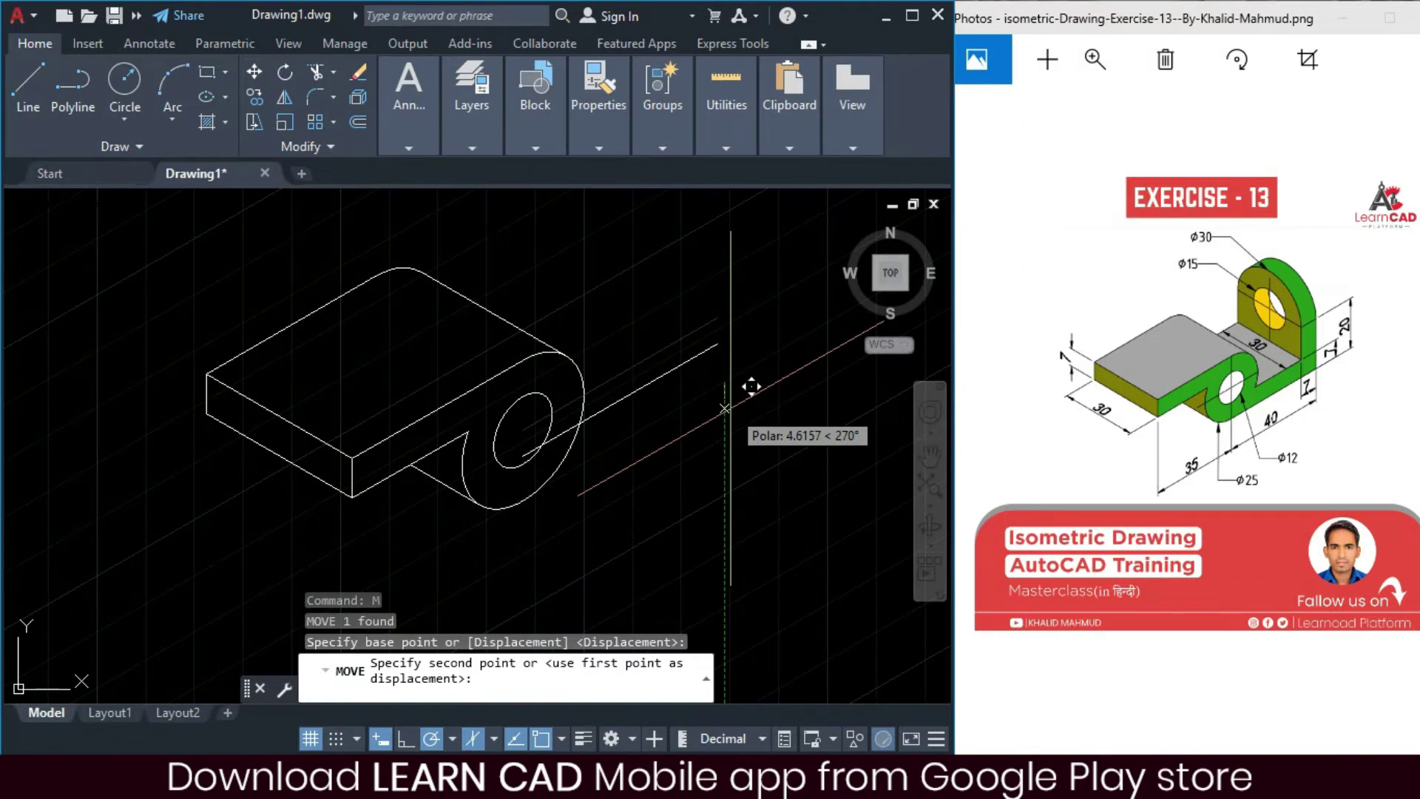
type("12.5")
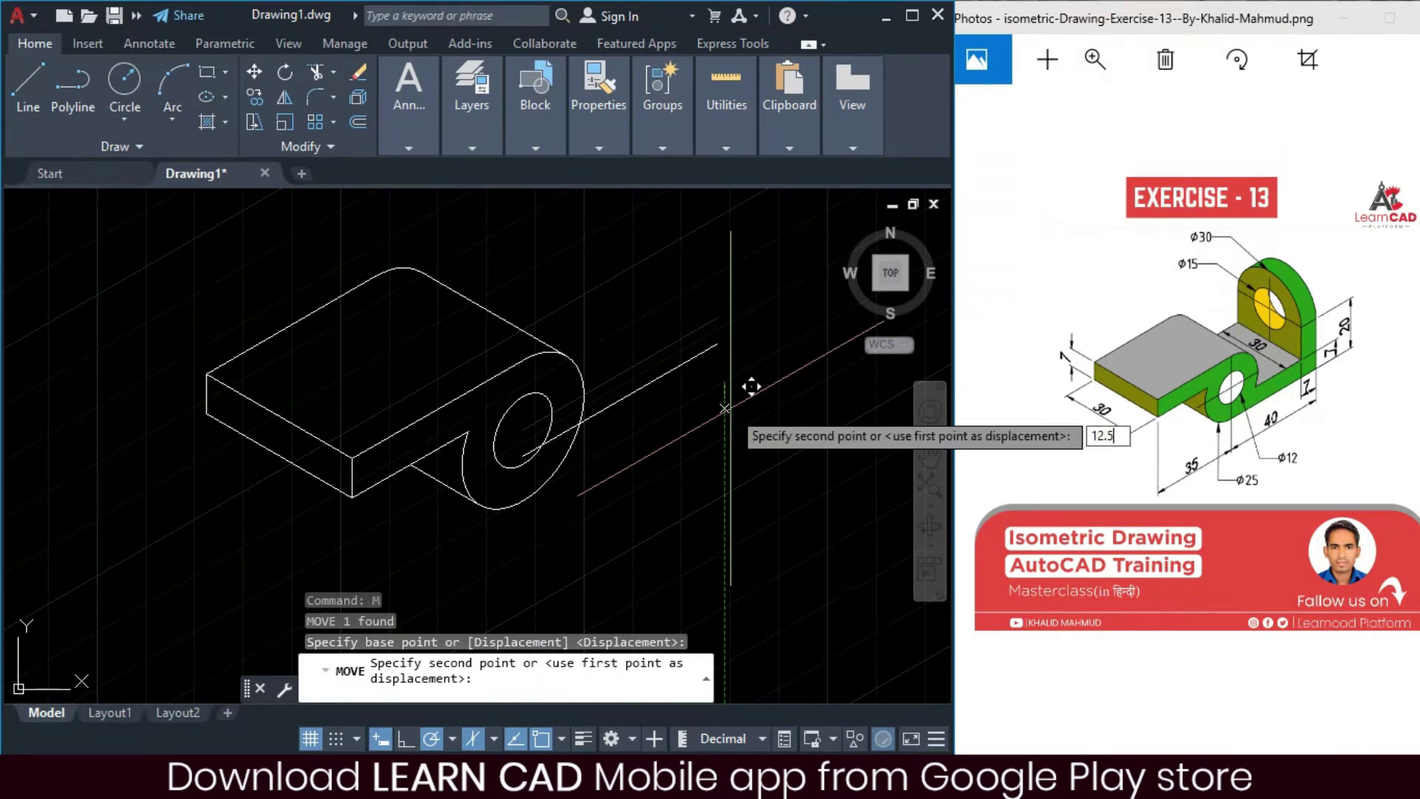
key("Return")
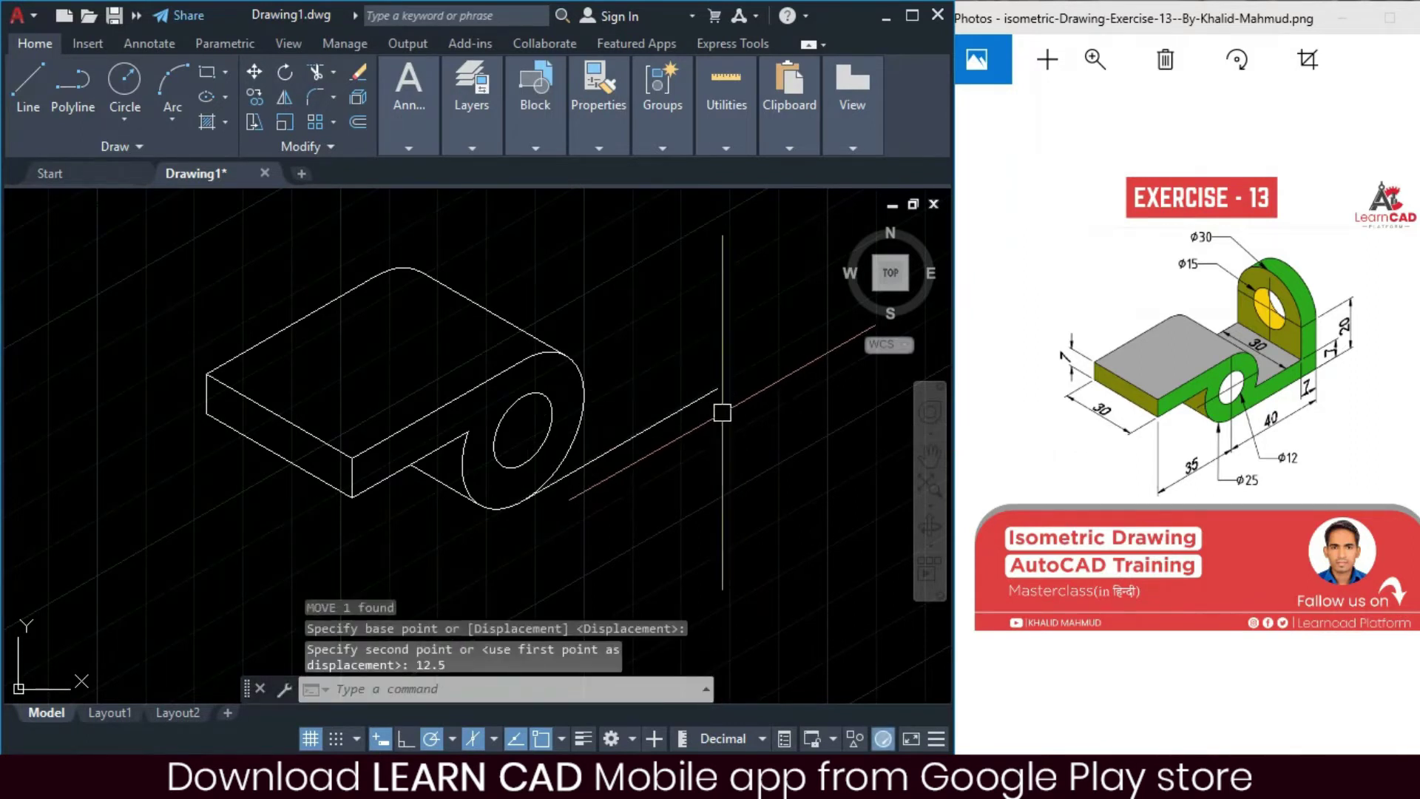
- Copy the tangent line 7 units upward
type("CP")
key("Return")
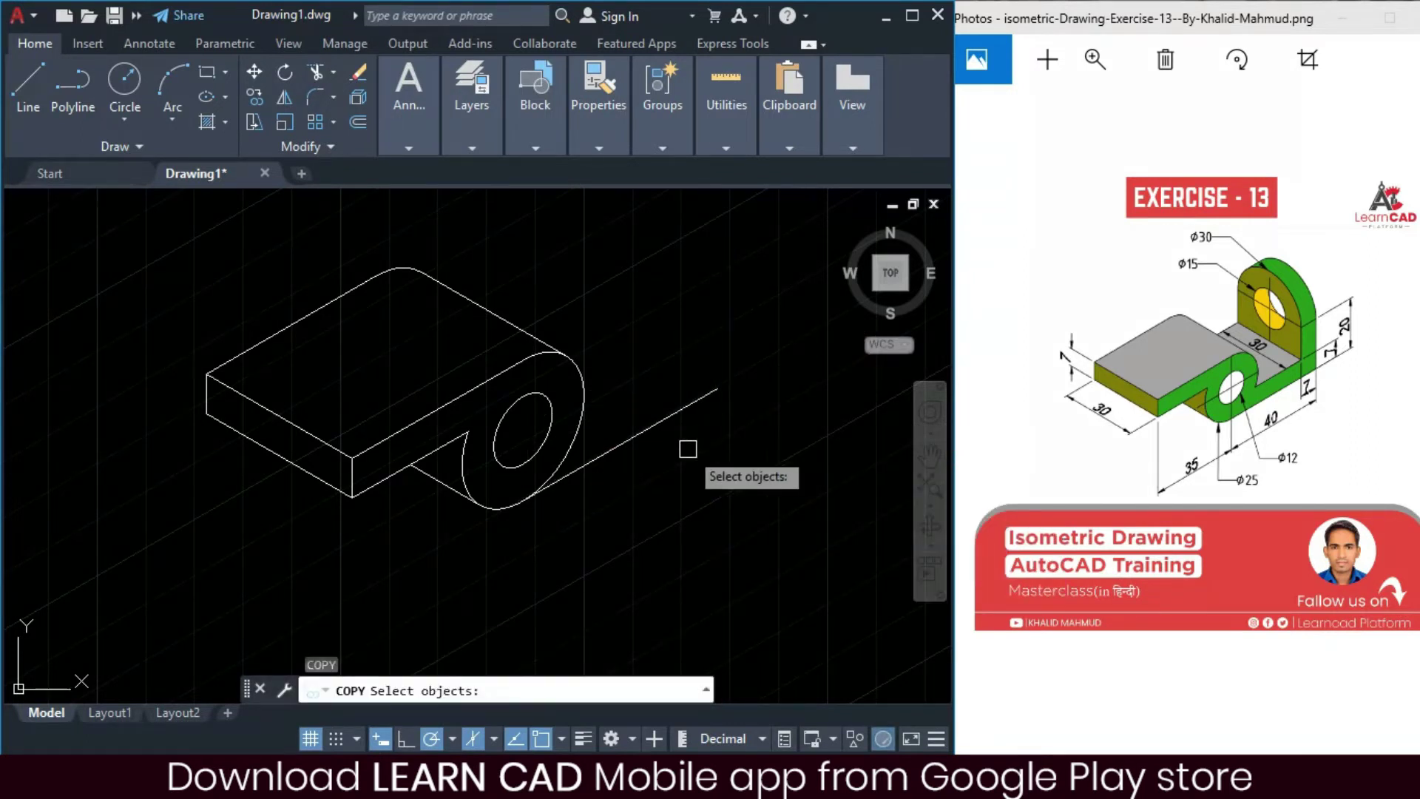
type("L")
key("Return")
key("Return")
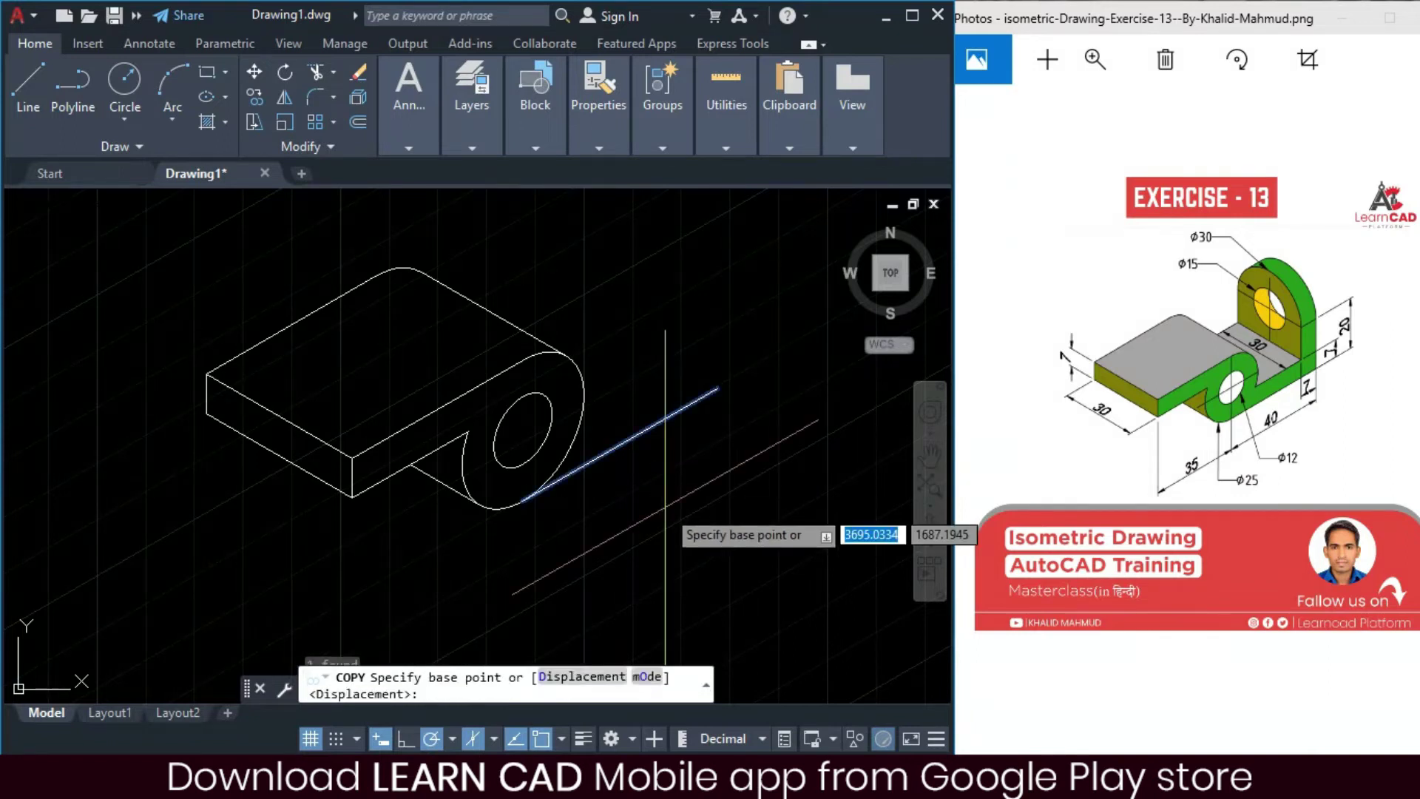
left_click(660, 503)
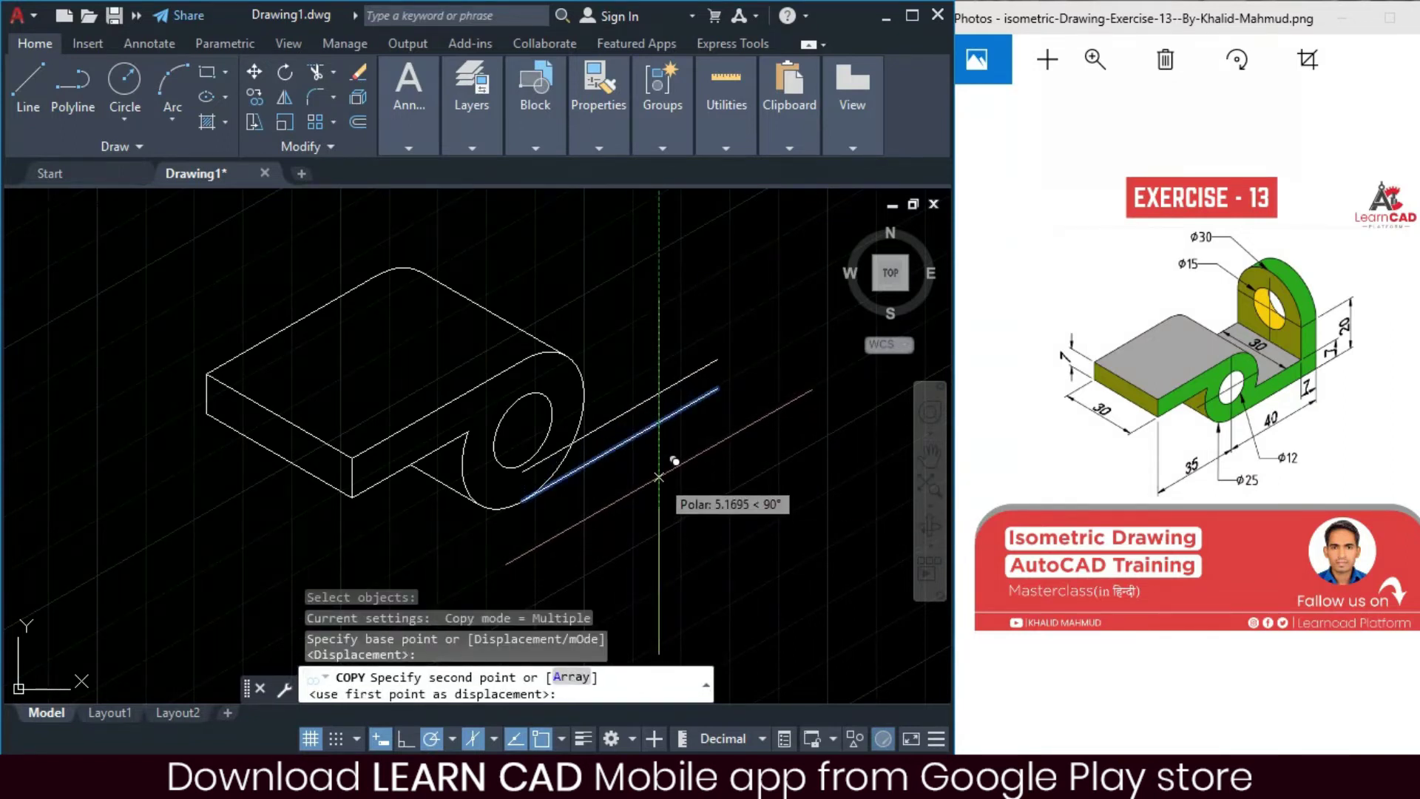
type("7")
key("Return")
key("Escape")
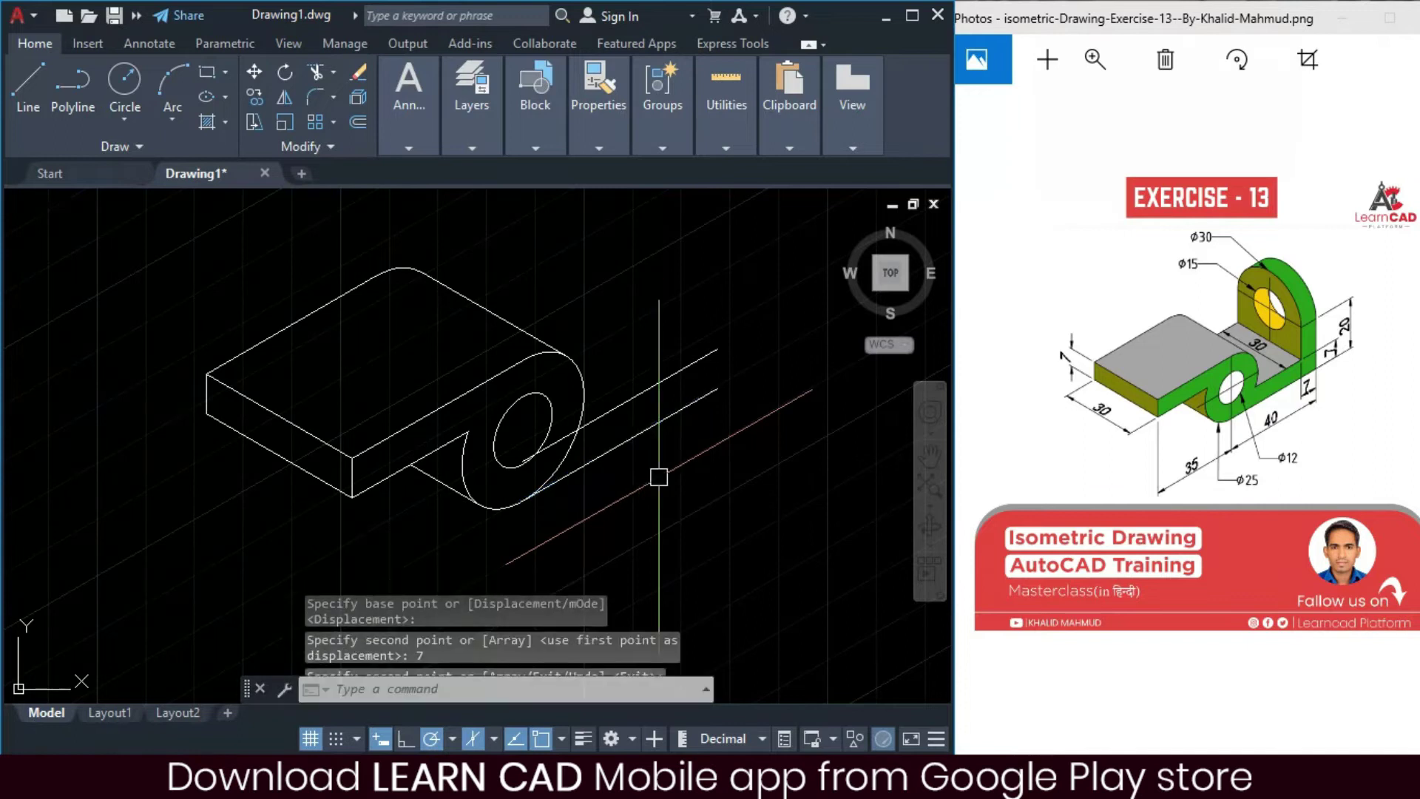
- Draw a 20-unit vertical edge from the upper line's far end
type("l")
key("Return")
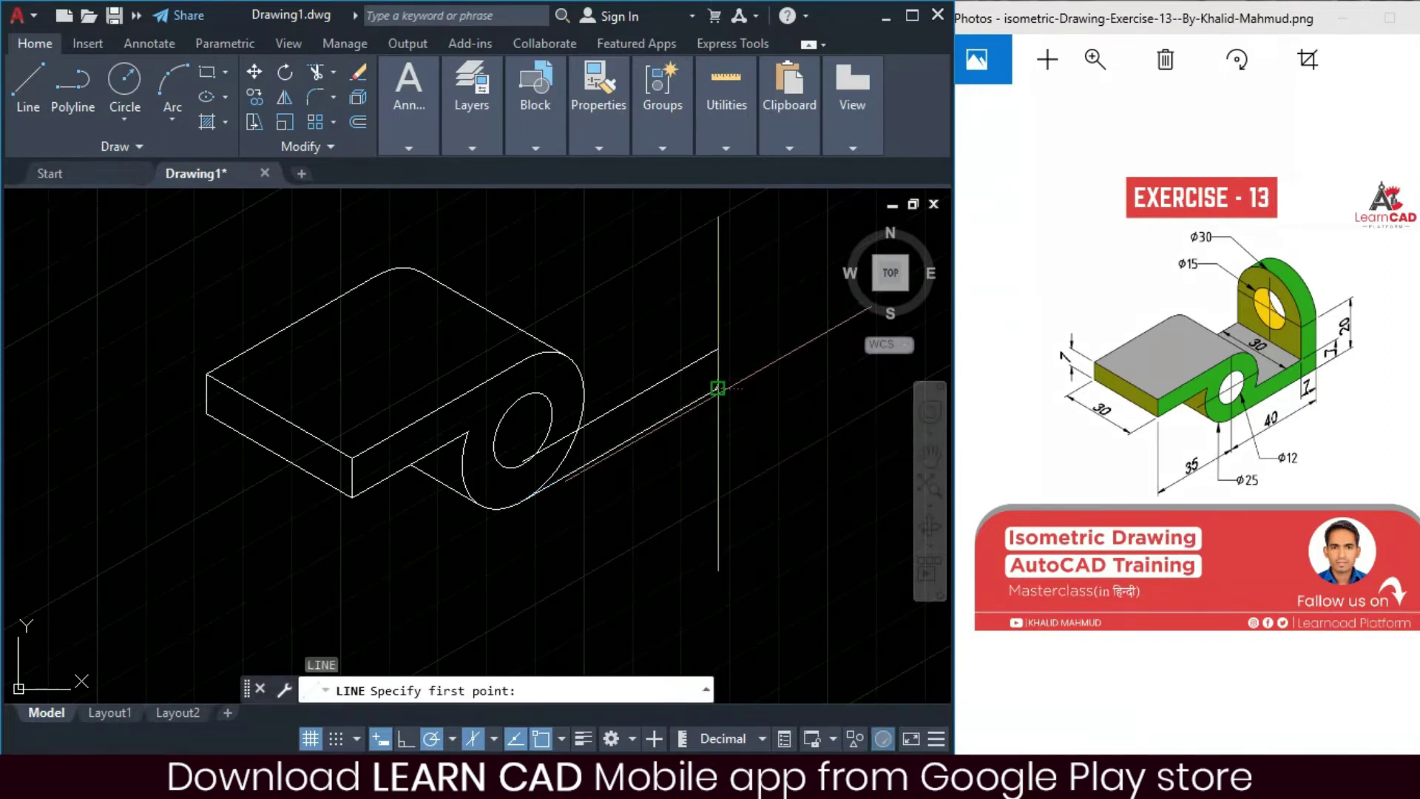
left_click(718, 387)
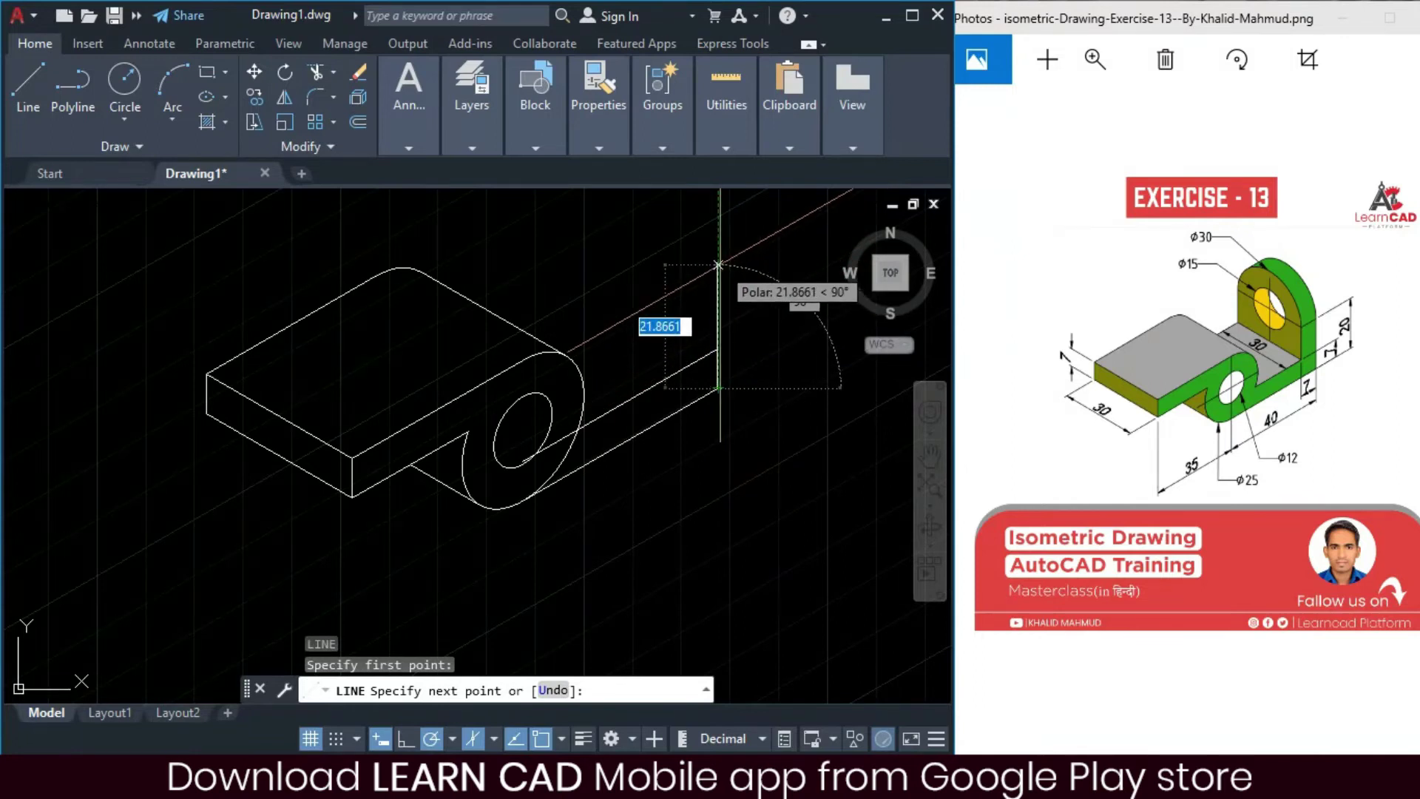
type("20")
key("Return")
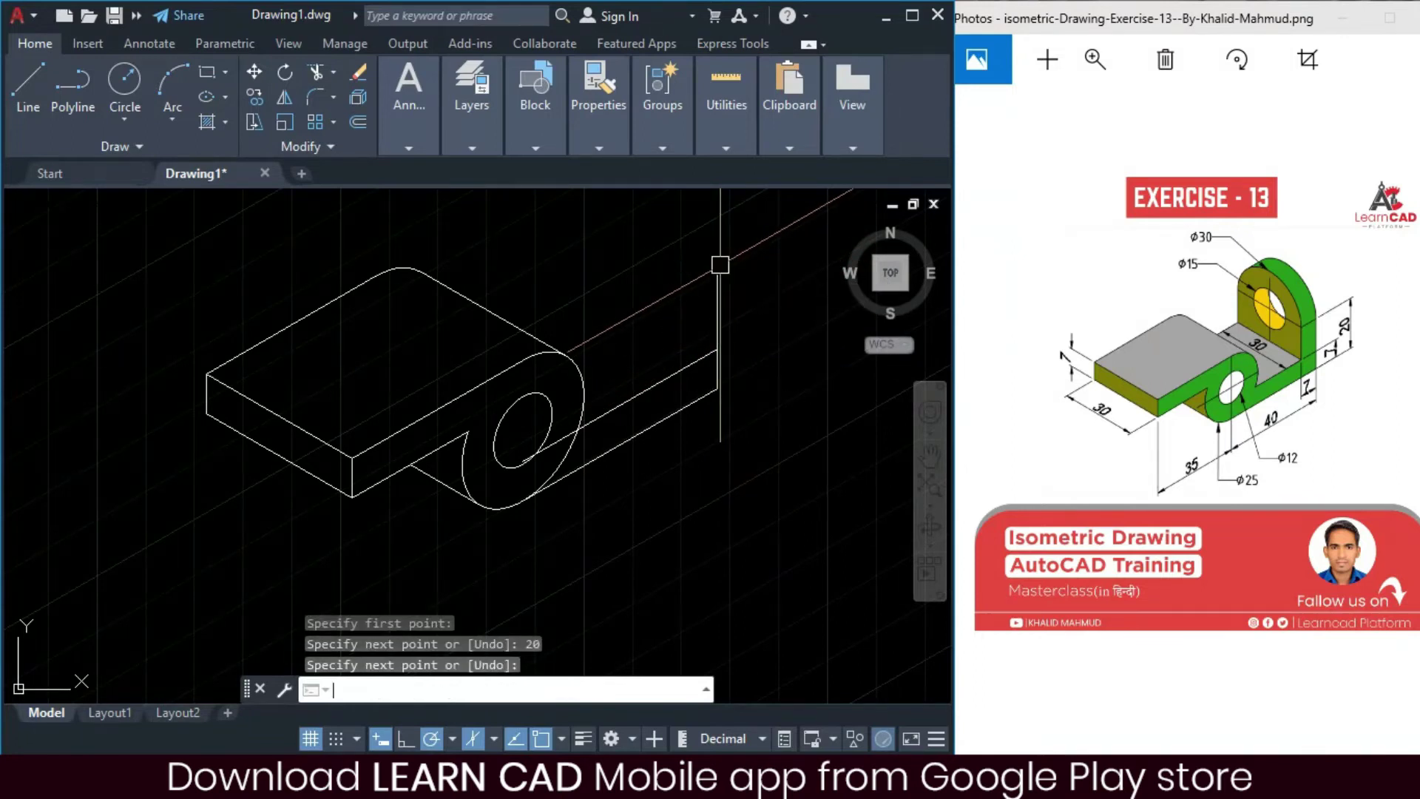
key("Escape")
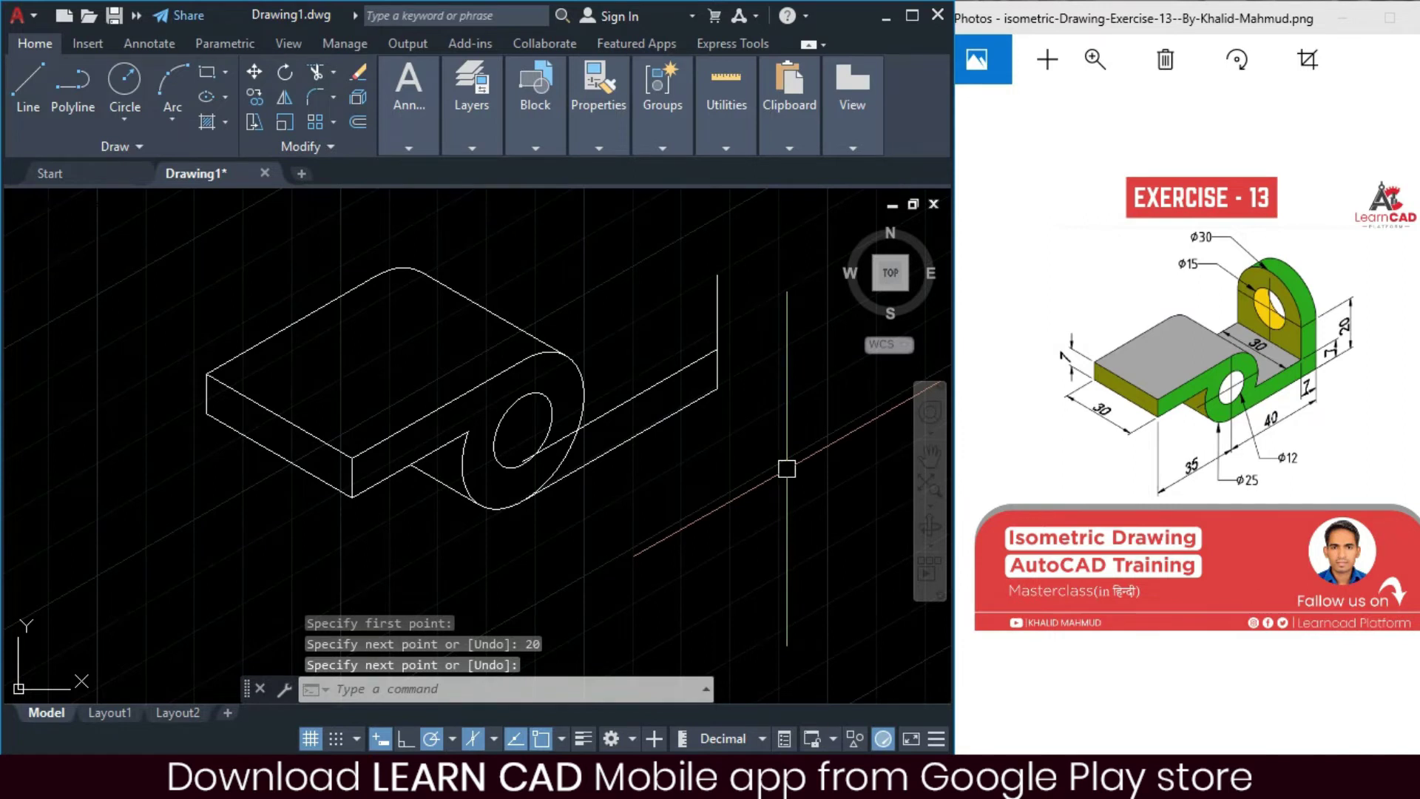
- Copy the 20-unit vertical edge 7 units back
middle_click_drag(783, 448, 793, 492)
type("CP")
key("Return")
left_click(728, 366)
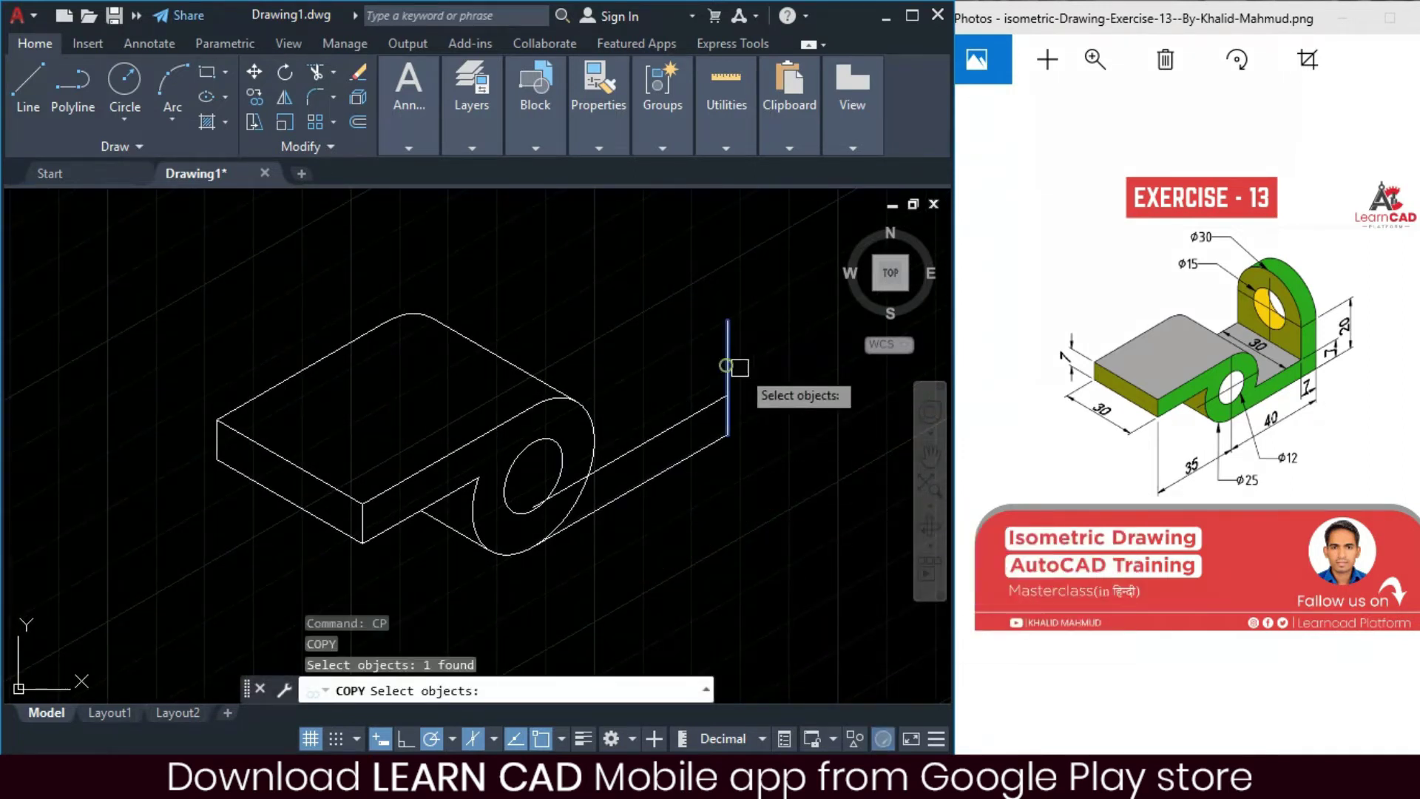
key("Return")
left_click(784, 478)
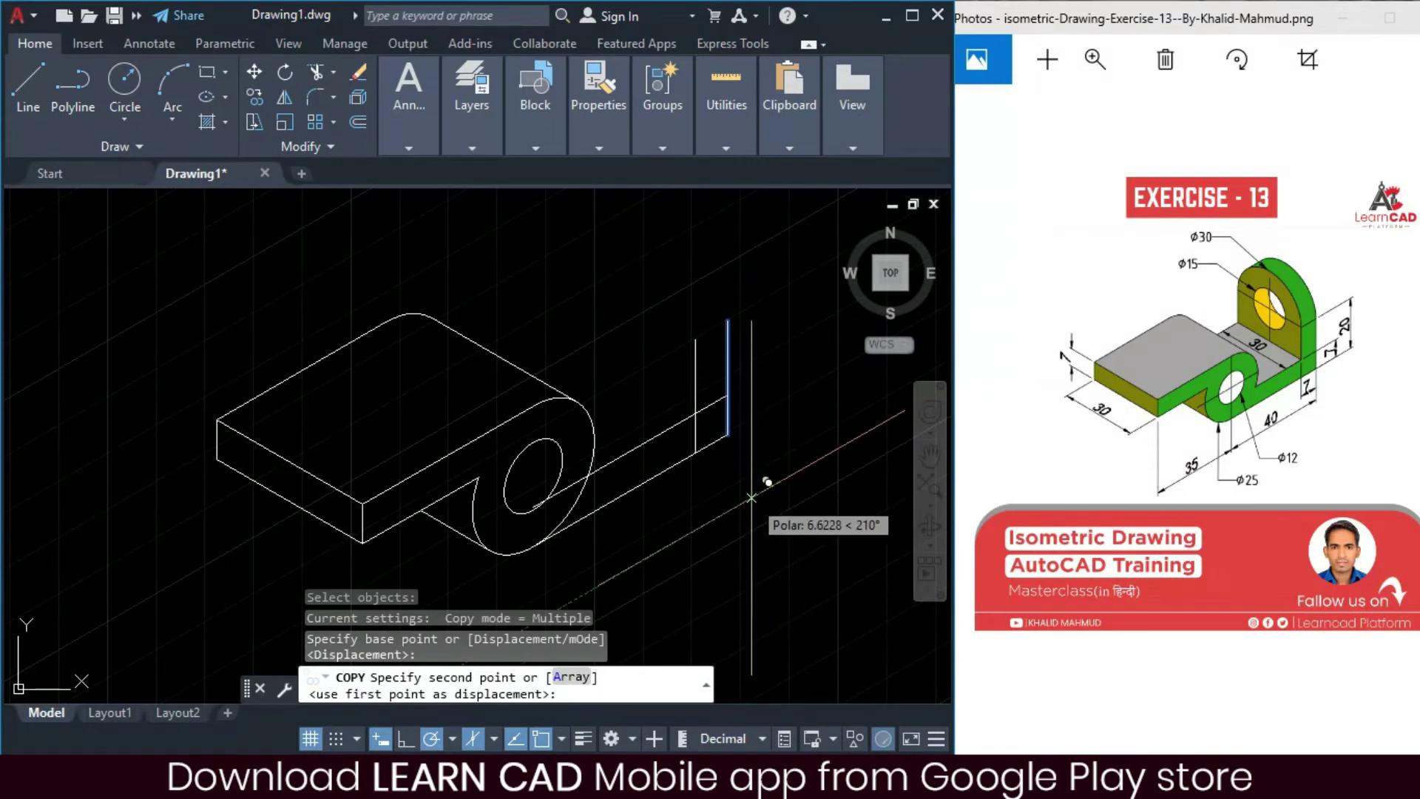
type("7")
key("Return")
key("Return")
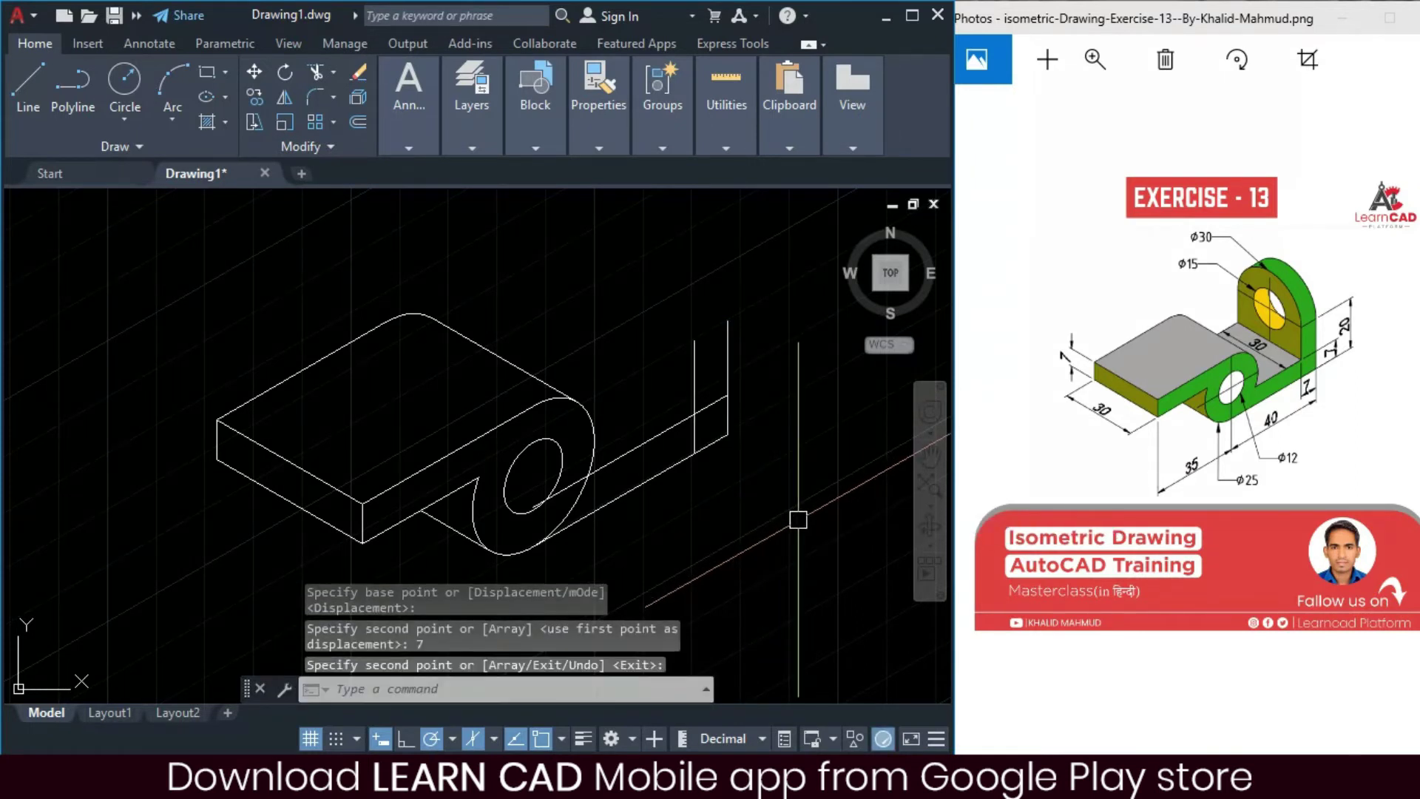
key("Escape")
key("Escape")
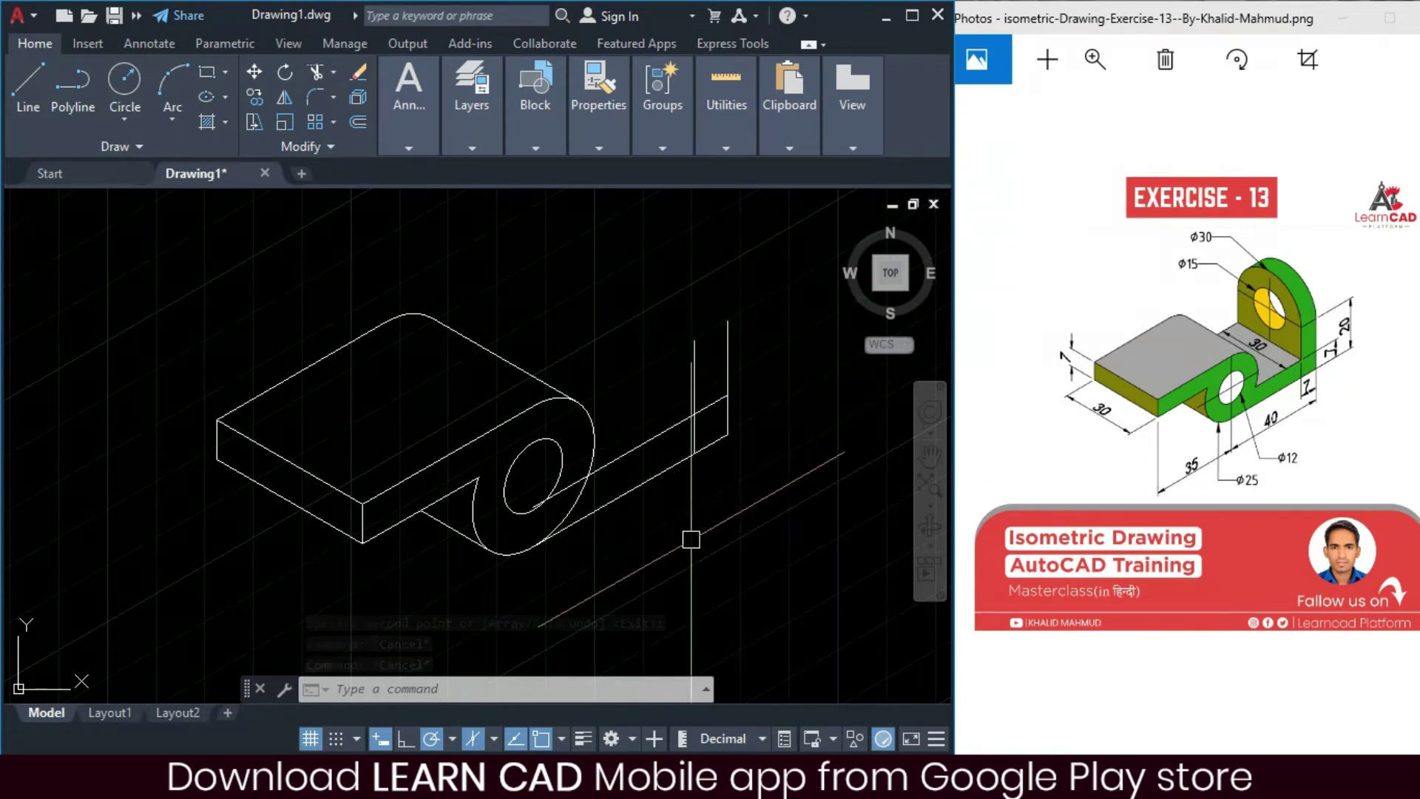
- Switch to the left isoplane and draw a Ø30 isocircle at the vertical edge's top
left_click(491, 739)
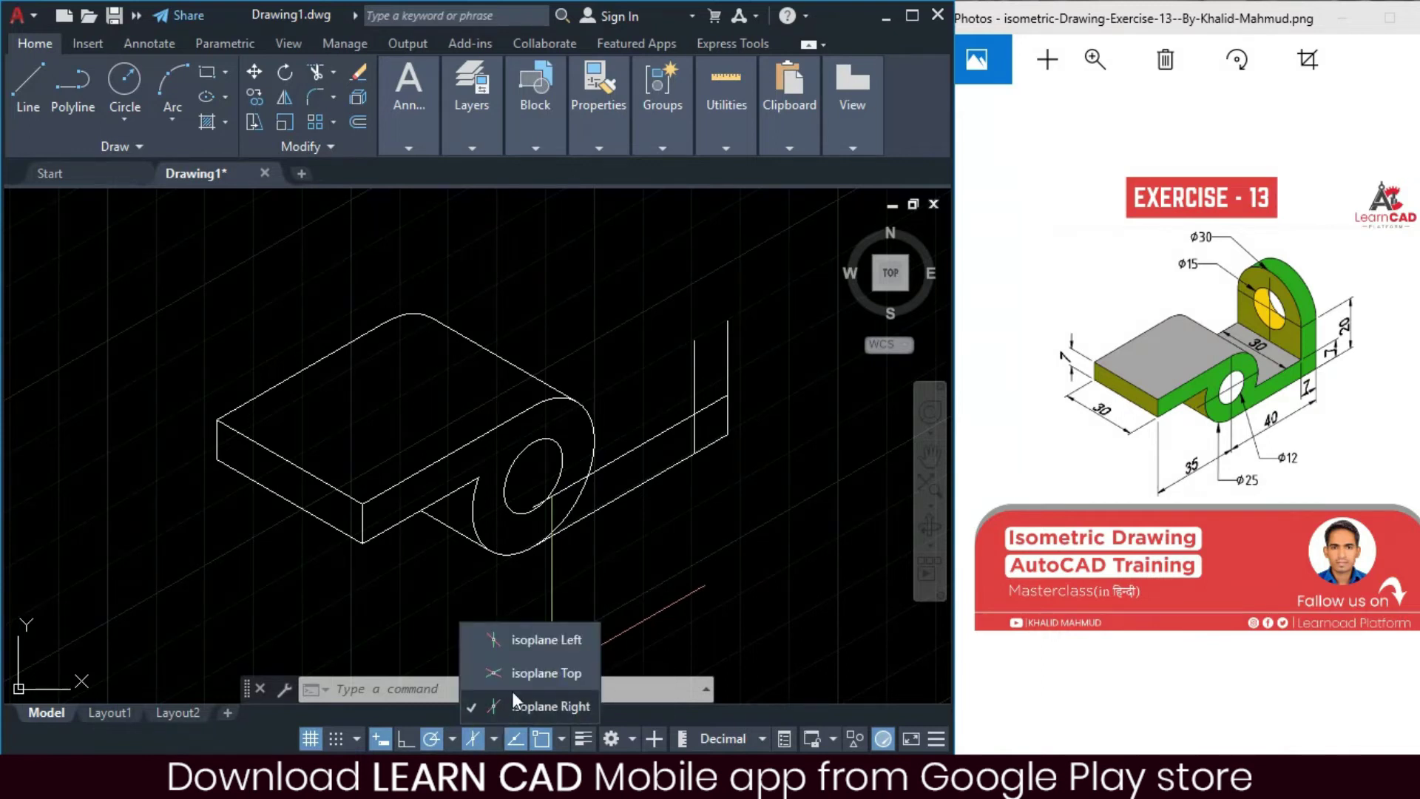
left_click(557, 641)
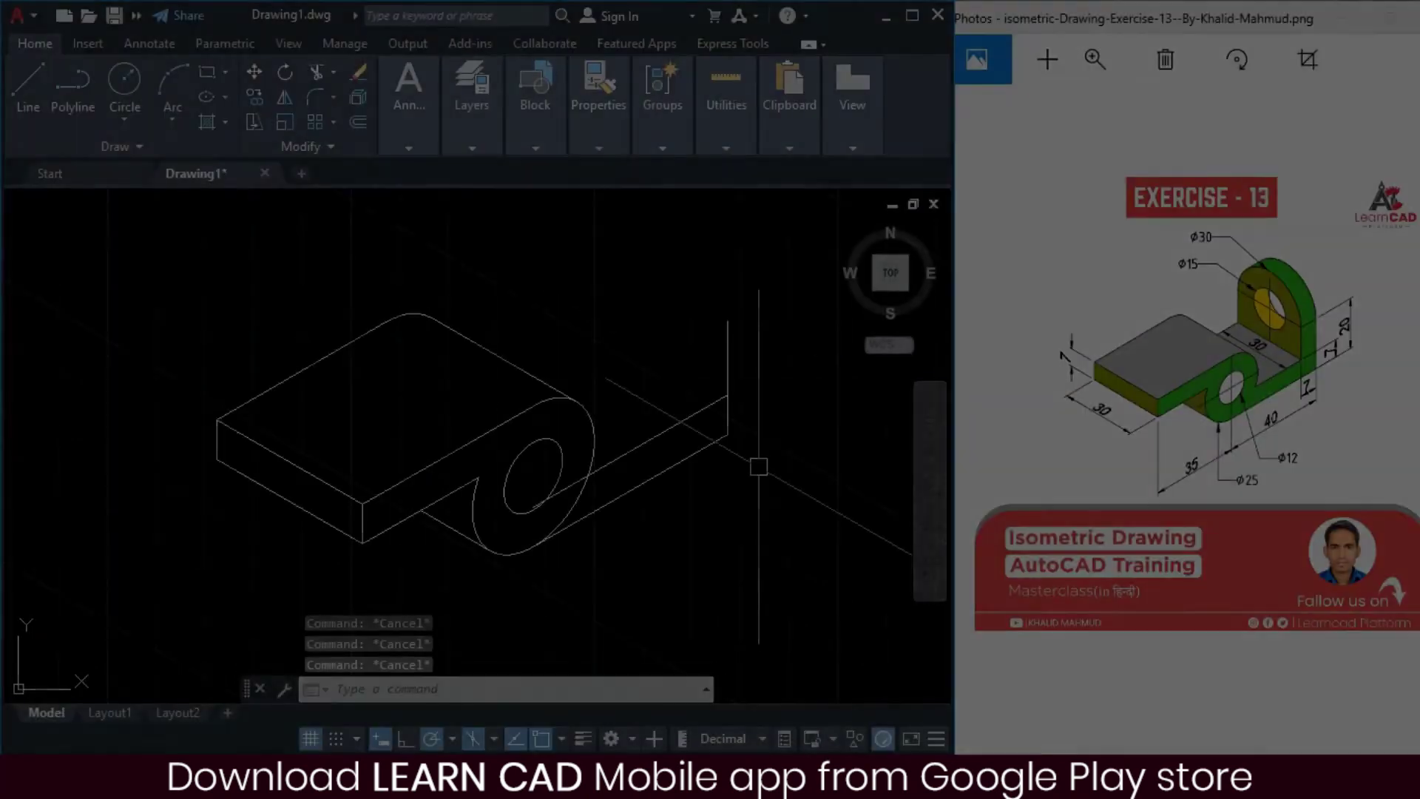
type("EL")
key("Return")
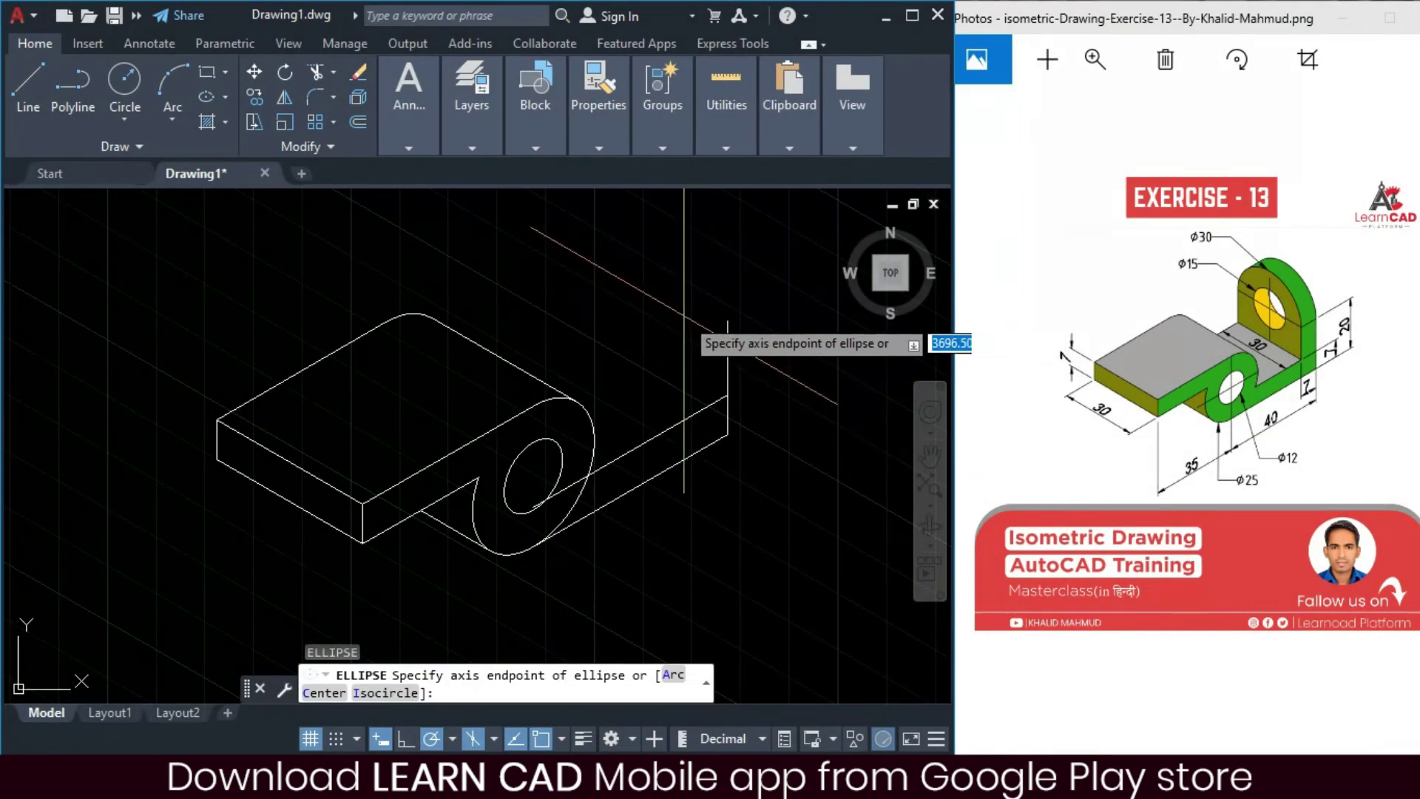
key("Return")
left_click(729, 322)
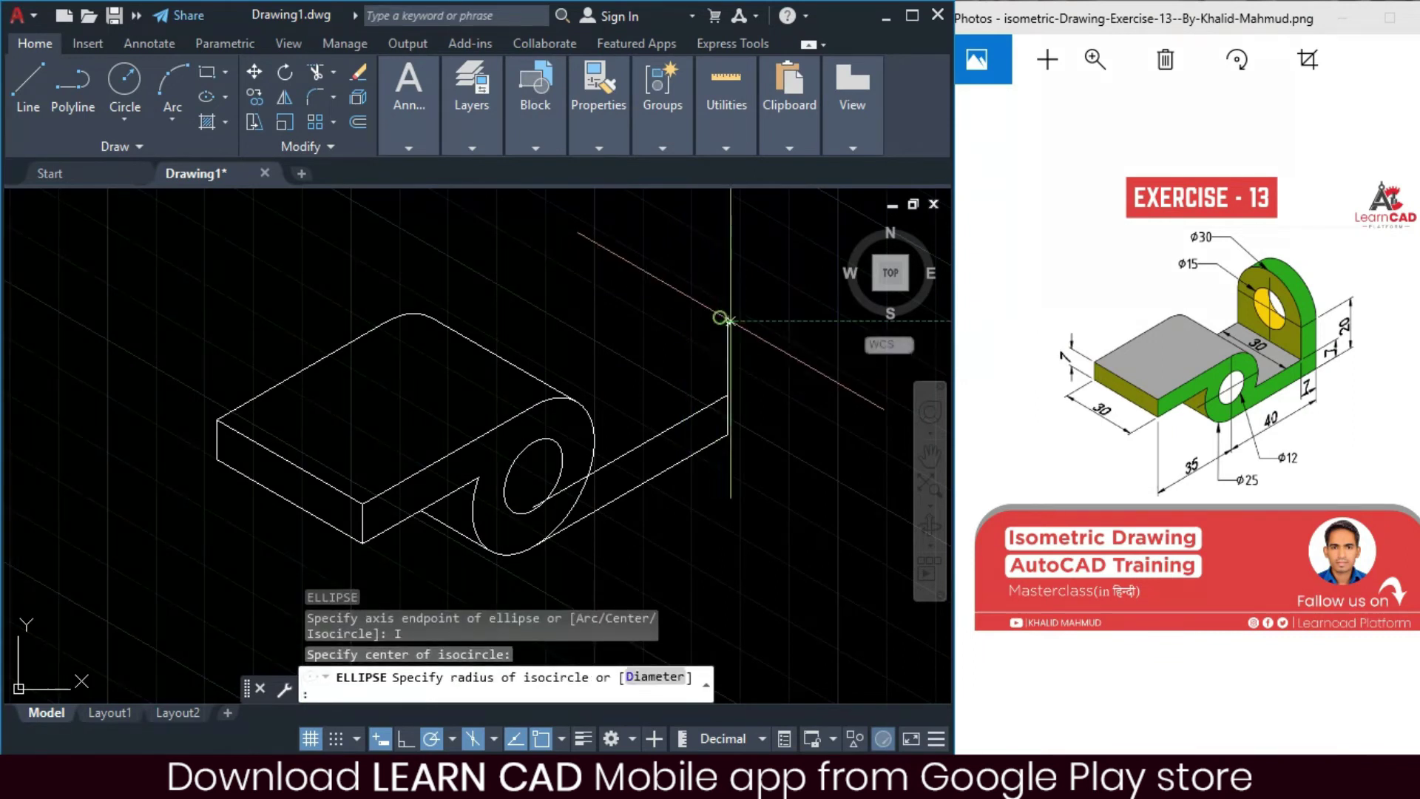
type("d")
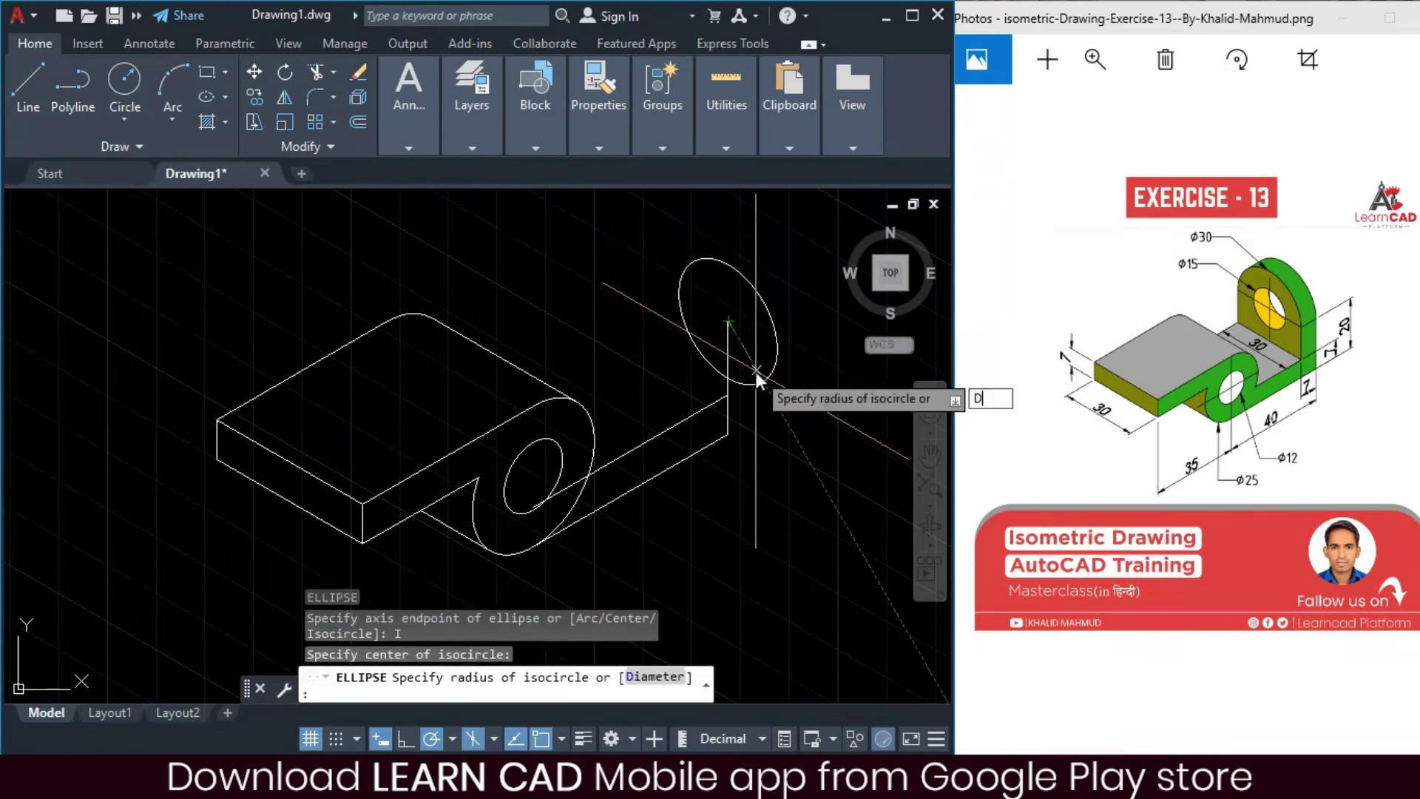
key("Return")
type("30")
key("Return")
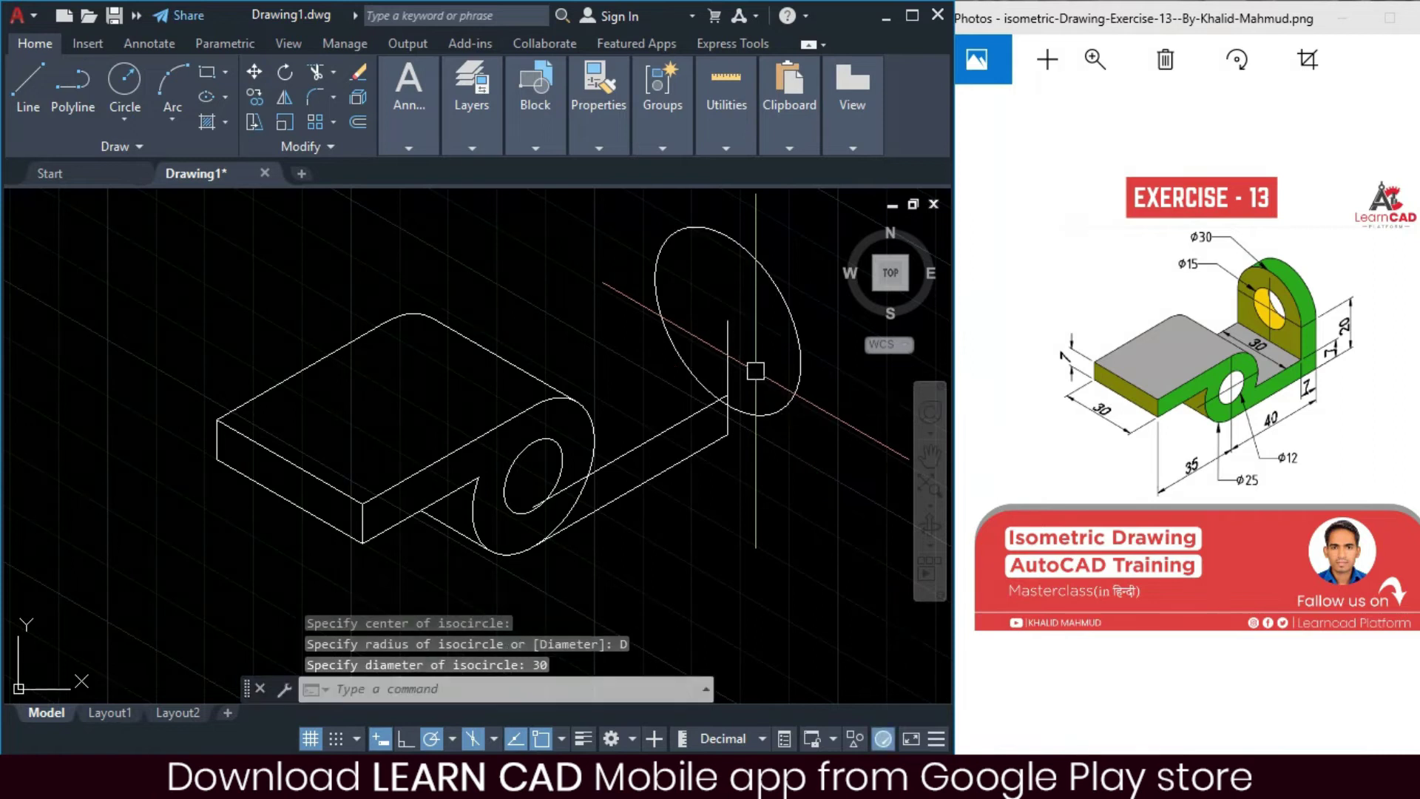
- Add a concentric Ø15 hole isocircle at the same centre
key("Return")
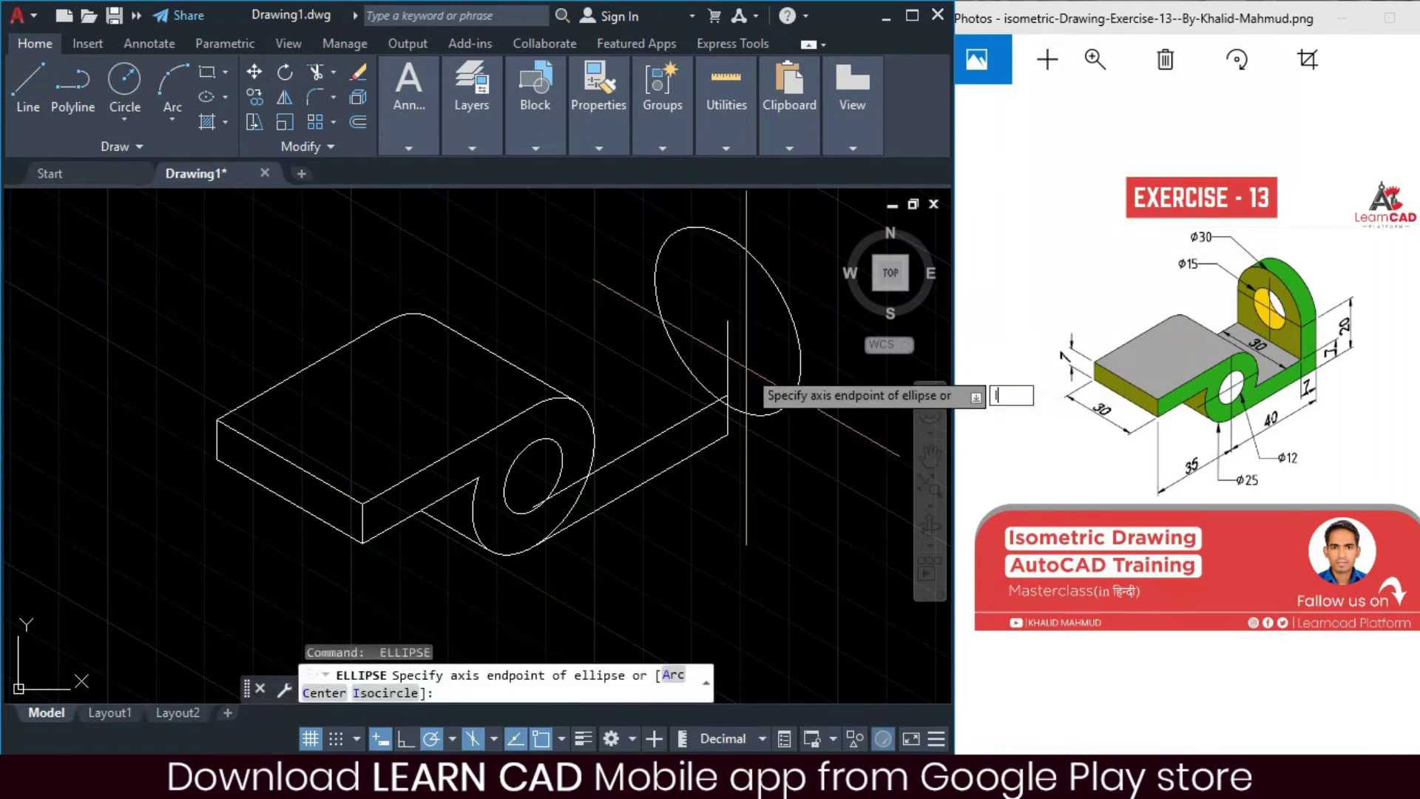
key("Return")
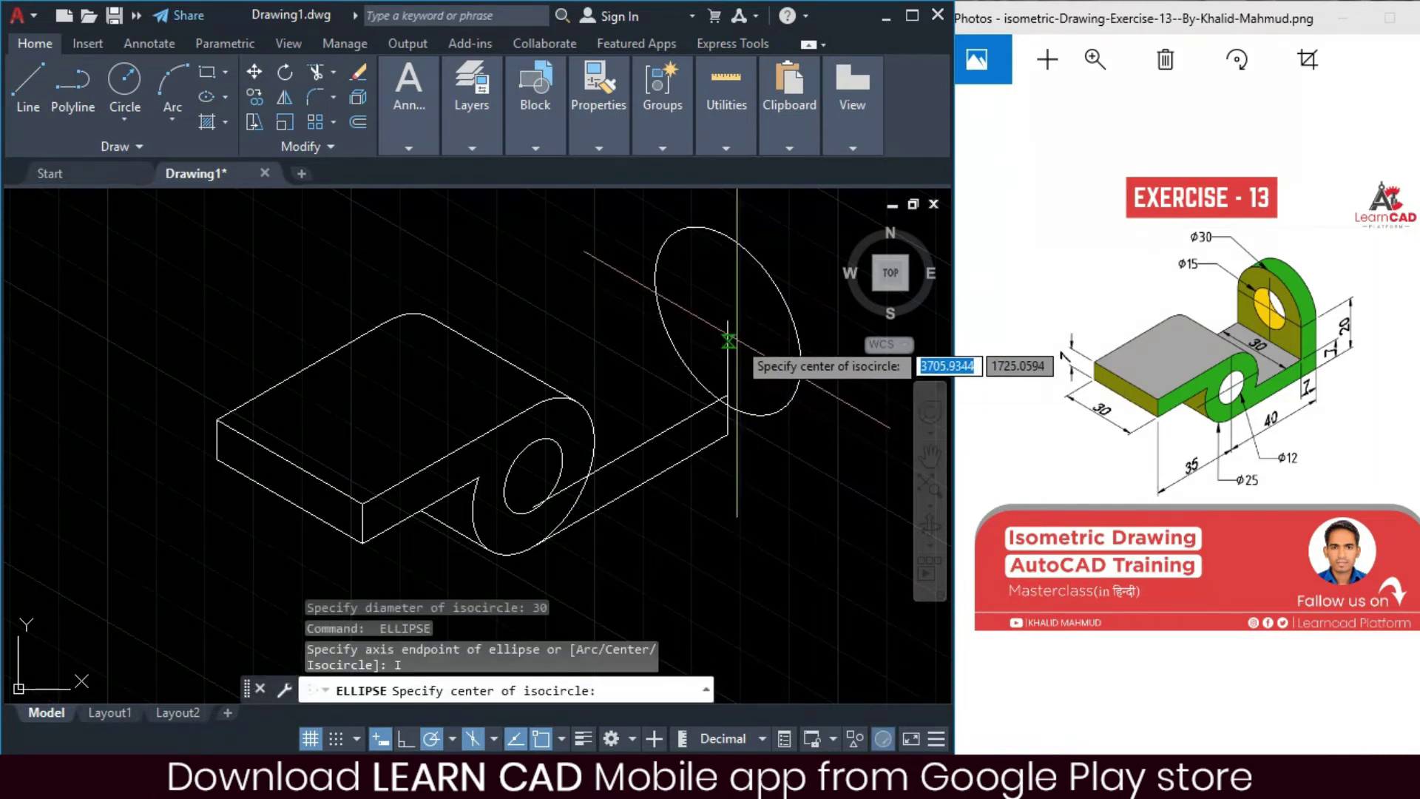
left_click(729, 321)
type("D")
key("Return")
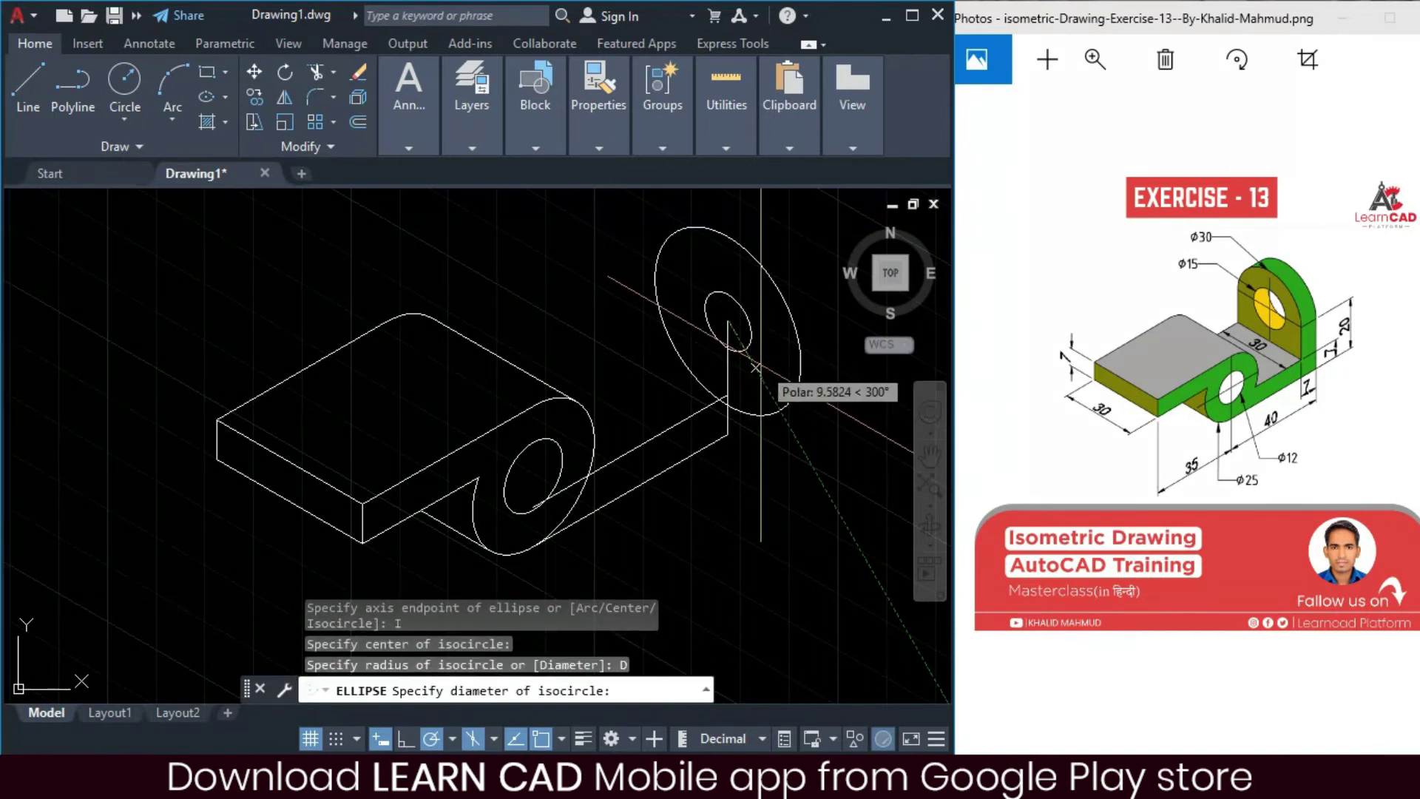
type("15")
key("Return")
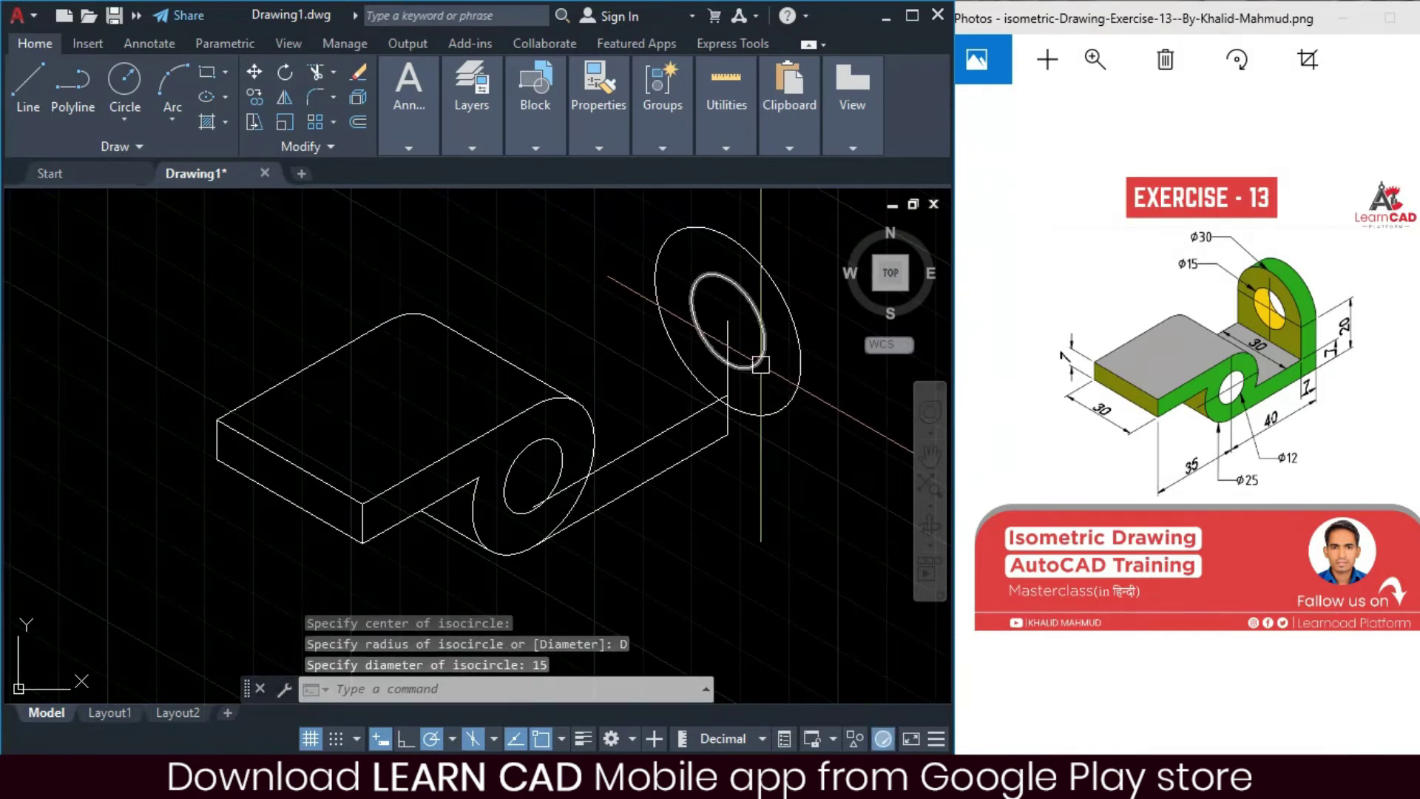
- Move both isocircles 15 units back along the 150° isometric axis
key("Escape")
left_click(760, 364)
left_click(793, 389)
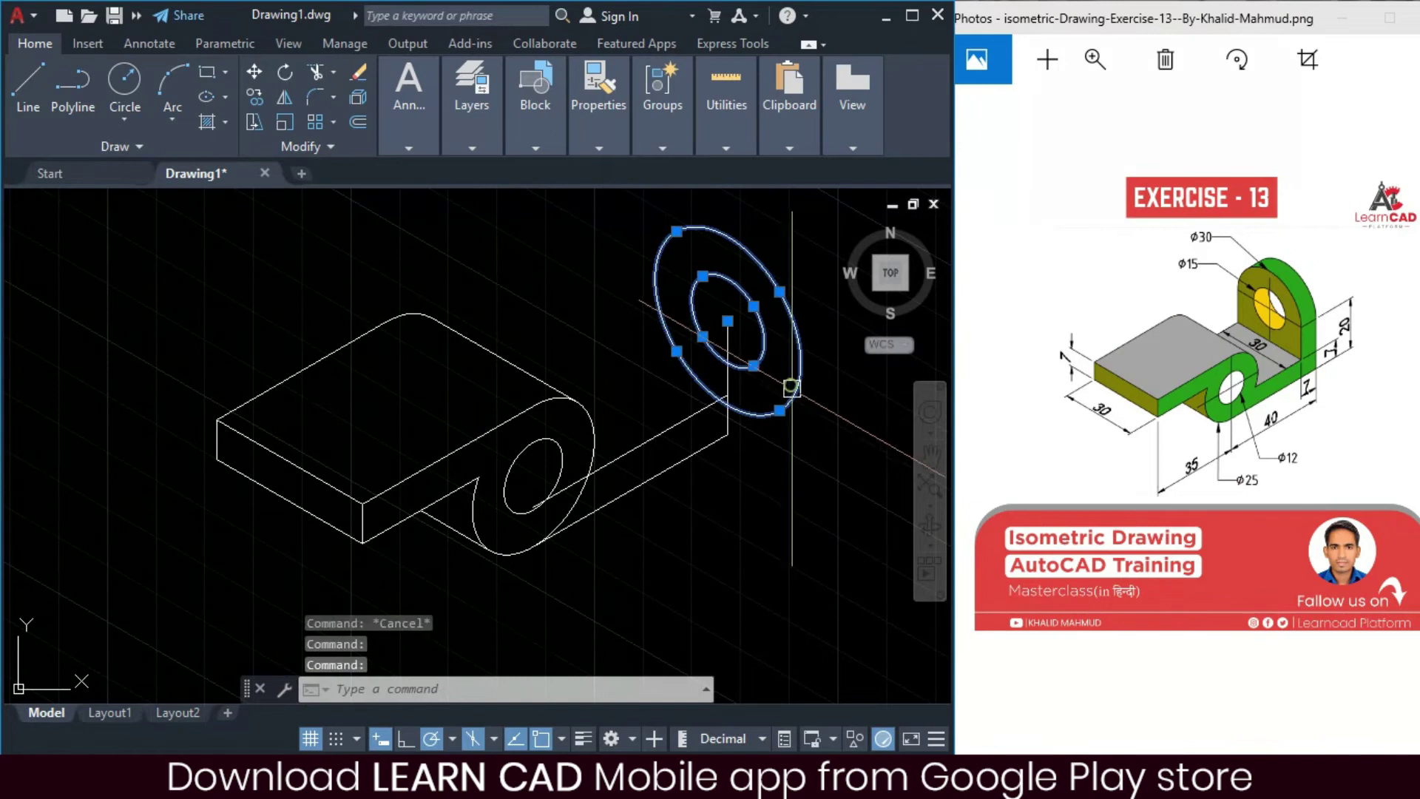
type("M")
key("Return")
left_click(785, 545)
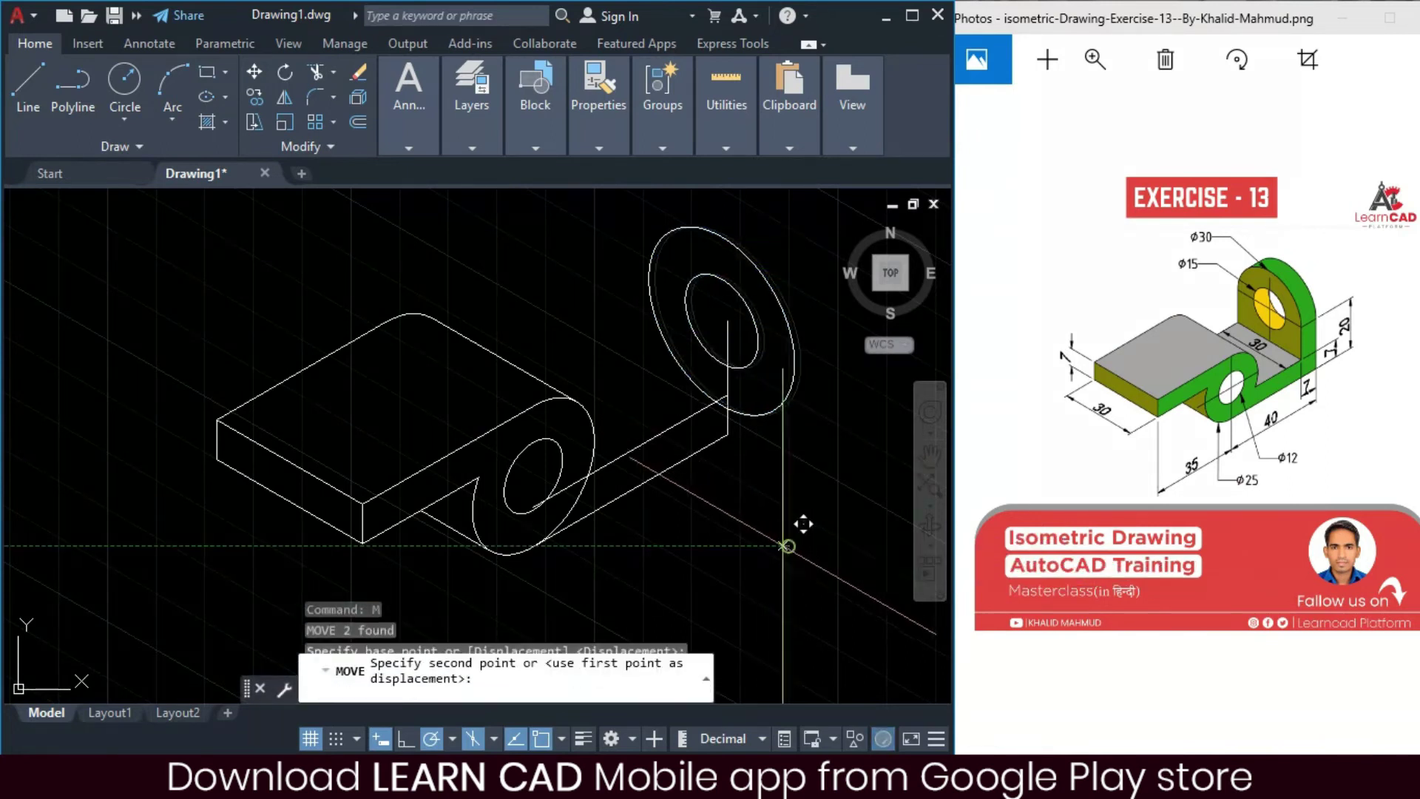
type("15")
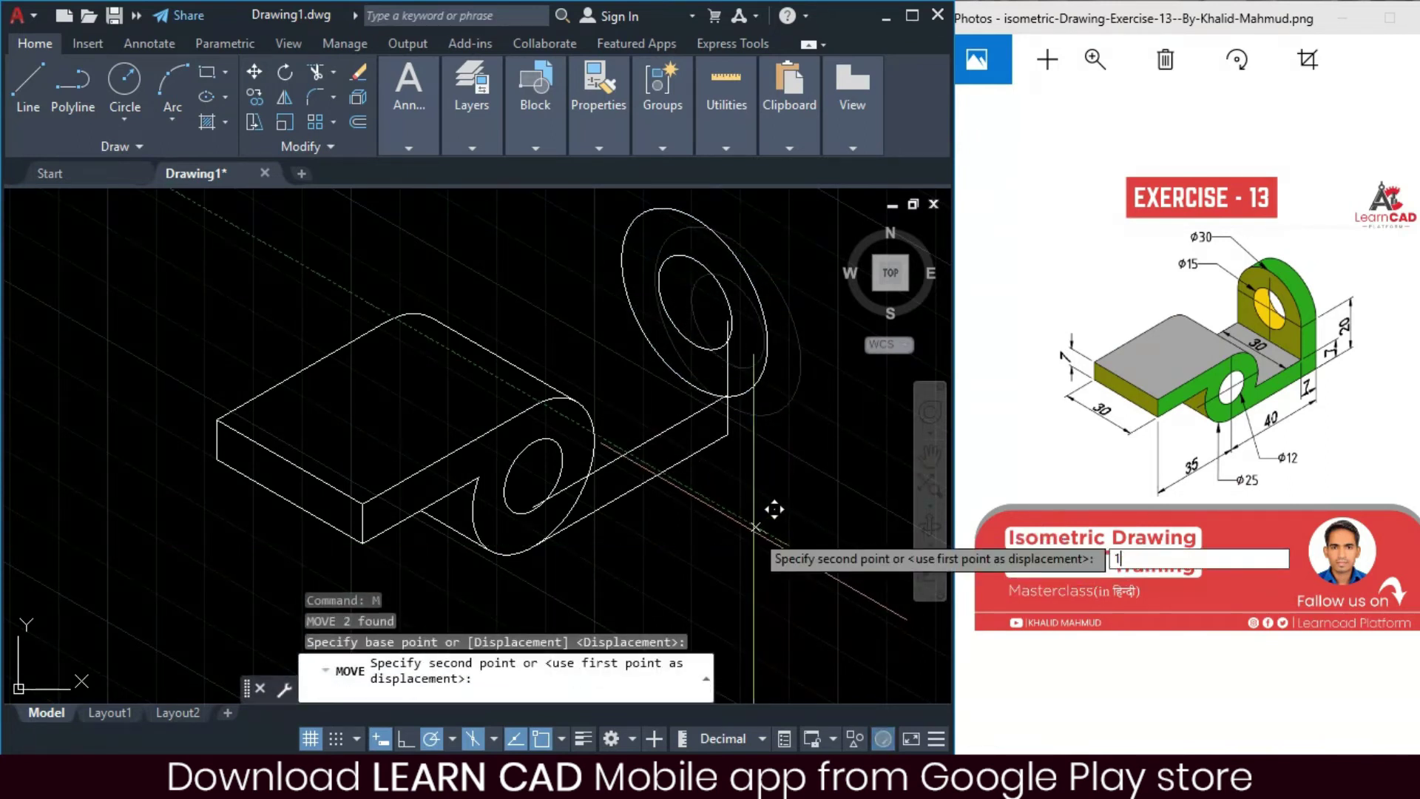
key("Return")
- Copy both isocircles 7 units behind for the upright's thickness
key("Escape")
key("Escape")
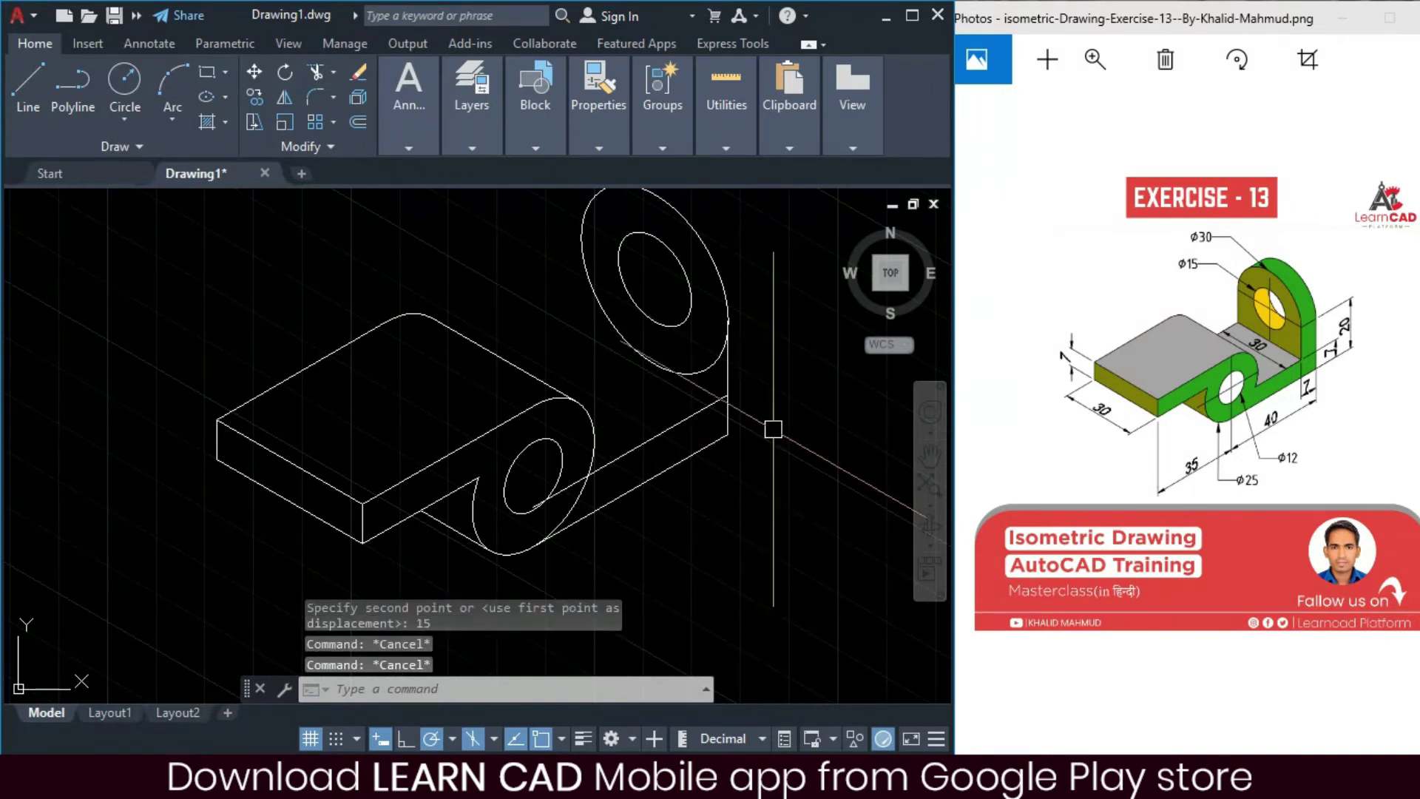
left_click(714, 261)
left_click(691, 285)
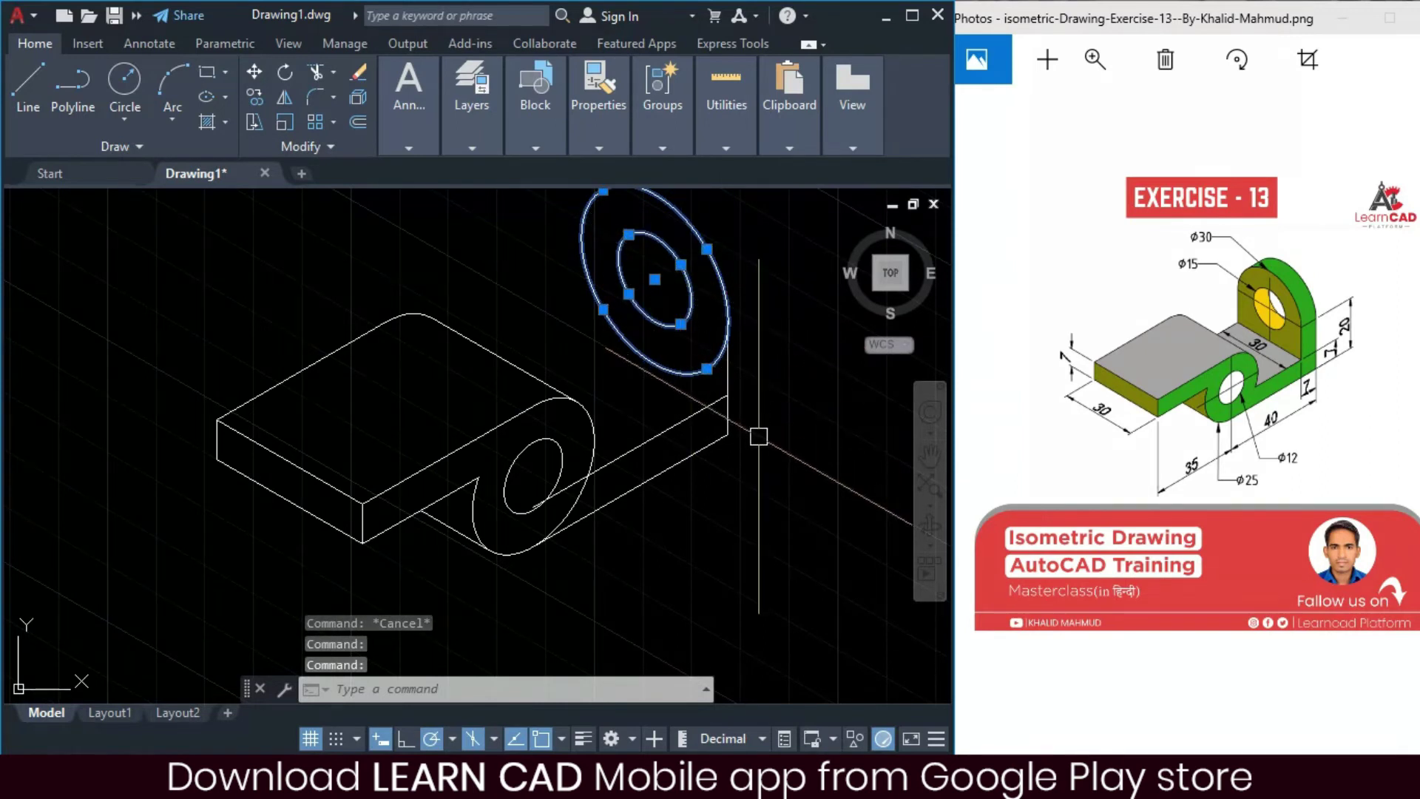
type("cp")
key("Return")
left_click(781, 460)
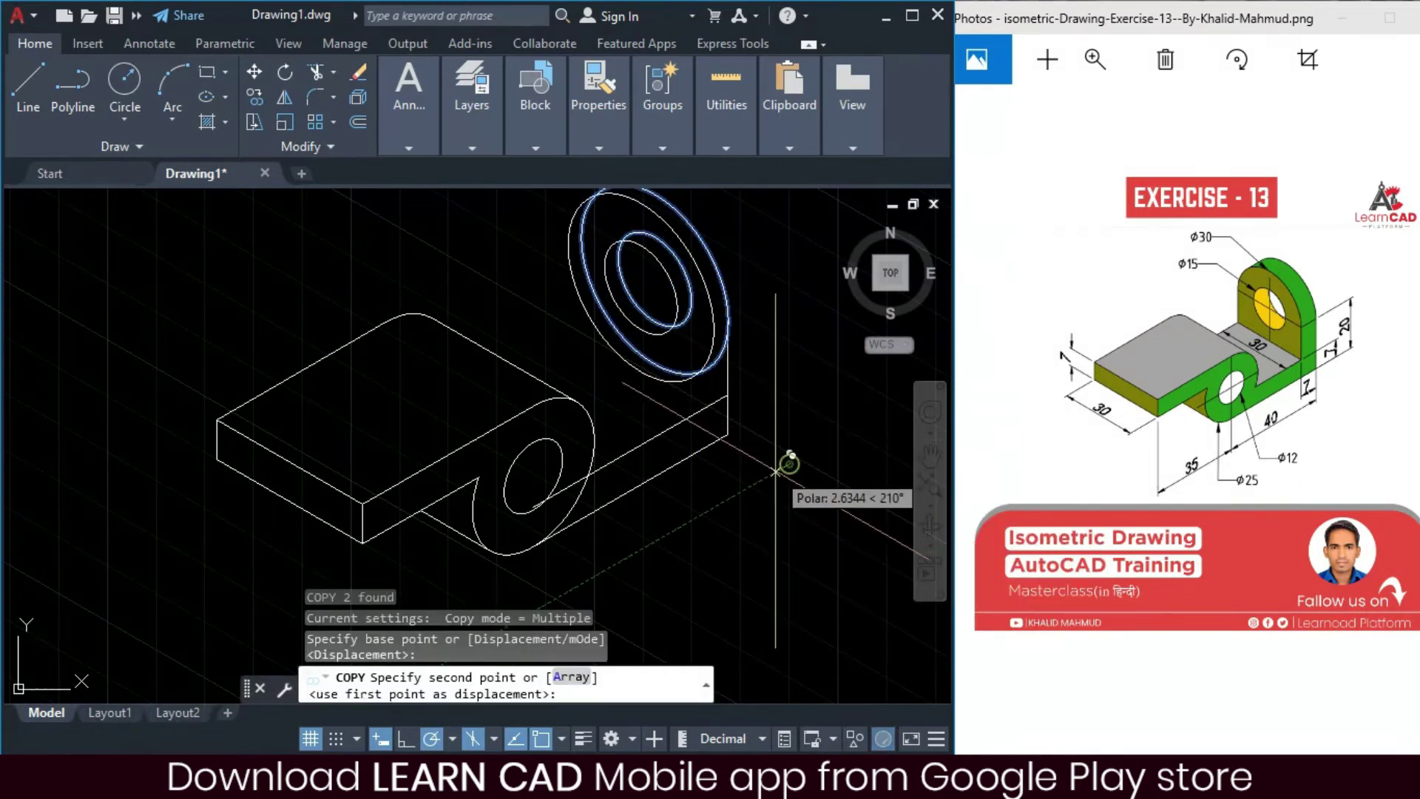
type("7")
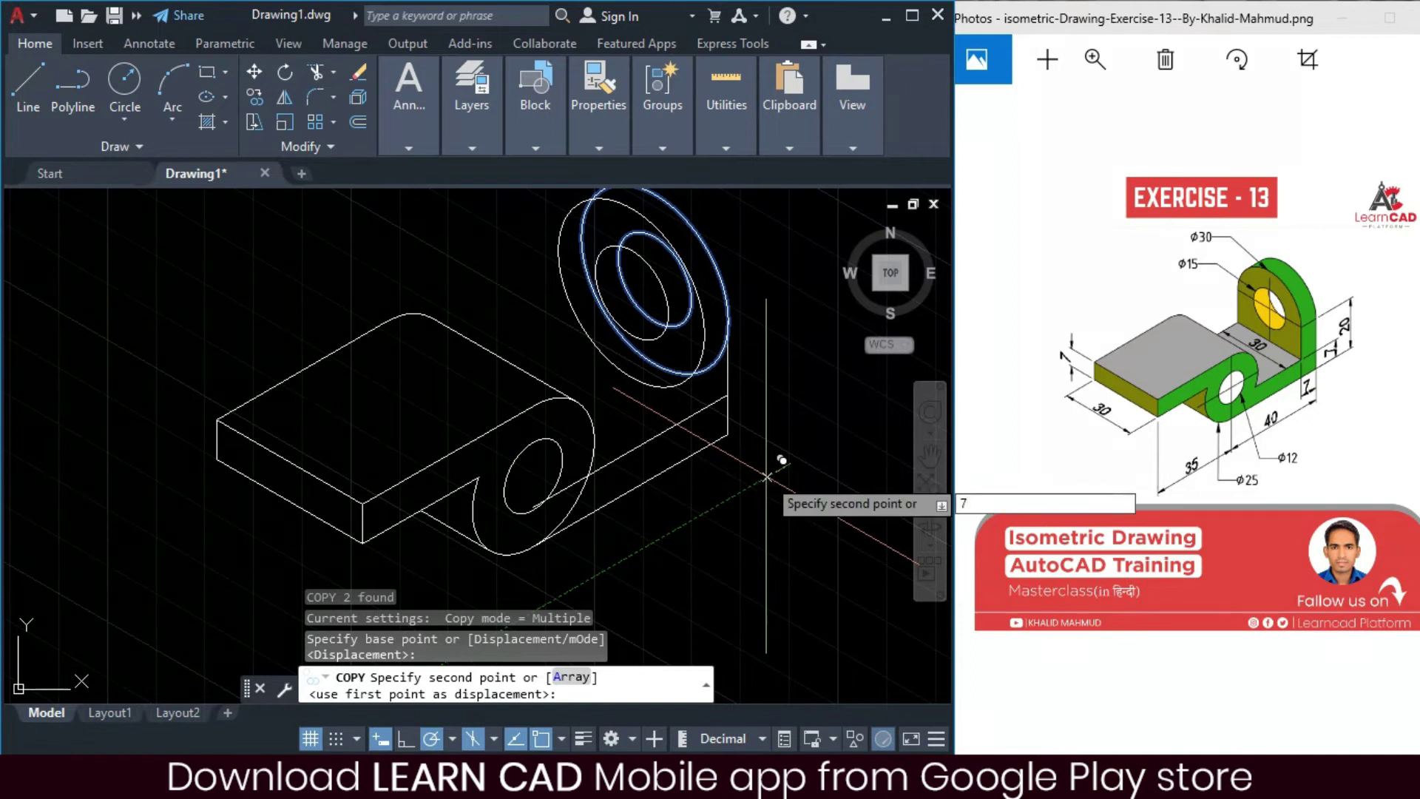
key("Return")
key("Escape")
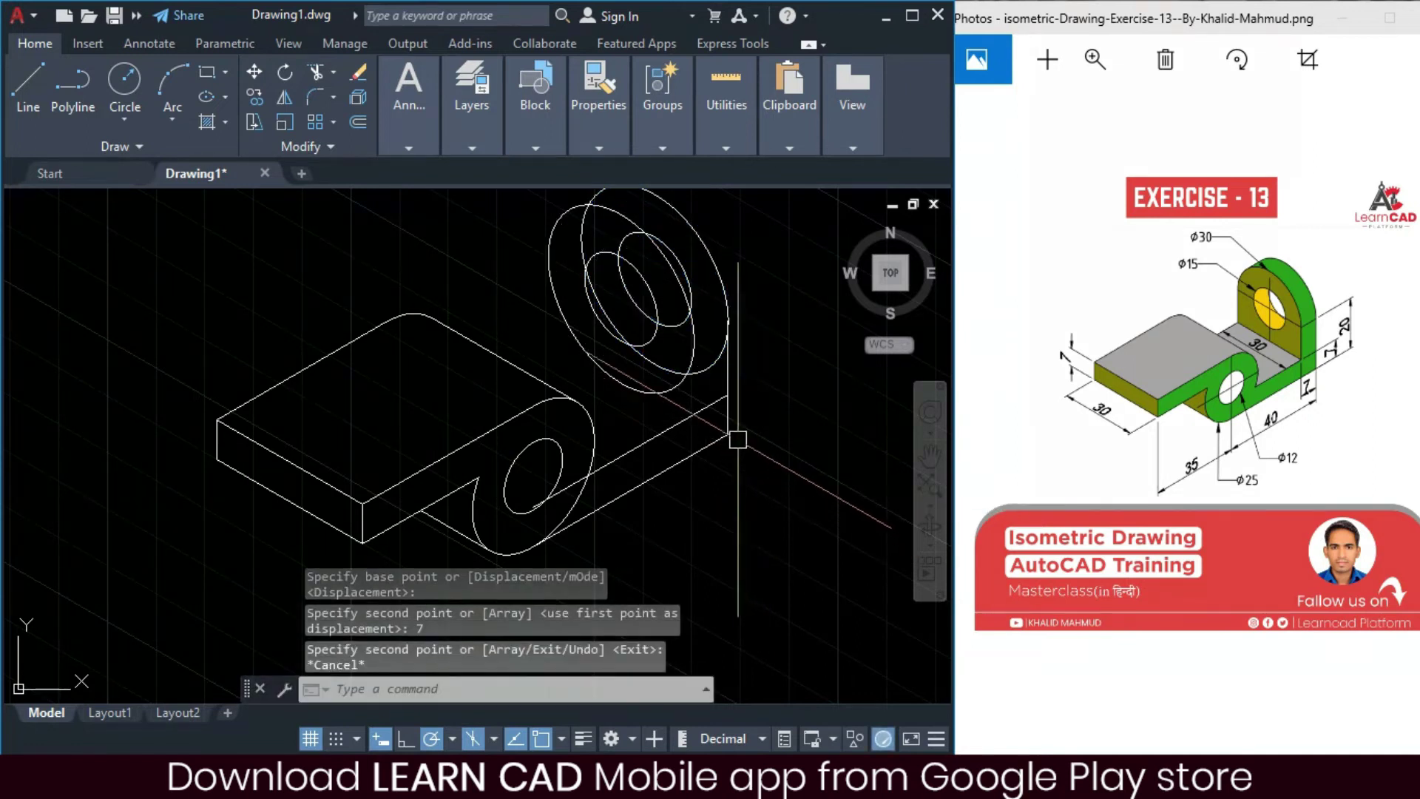
- Copy the upright's vertical edge line 7 units behind
left_click(728, 377)
type("p")
key("Return")
left_click(796, 482)
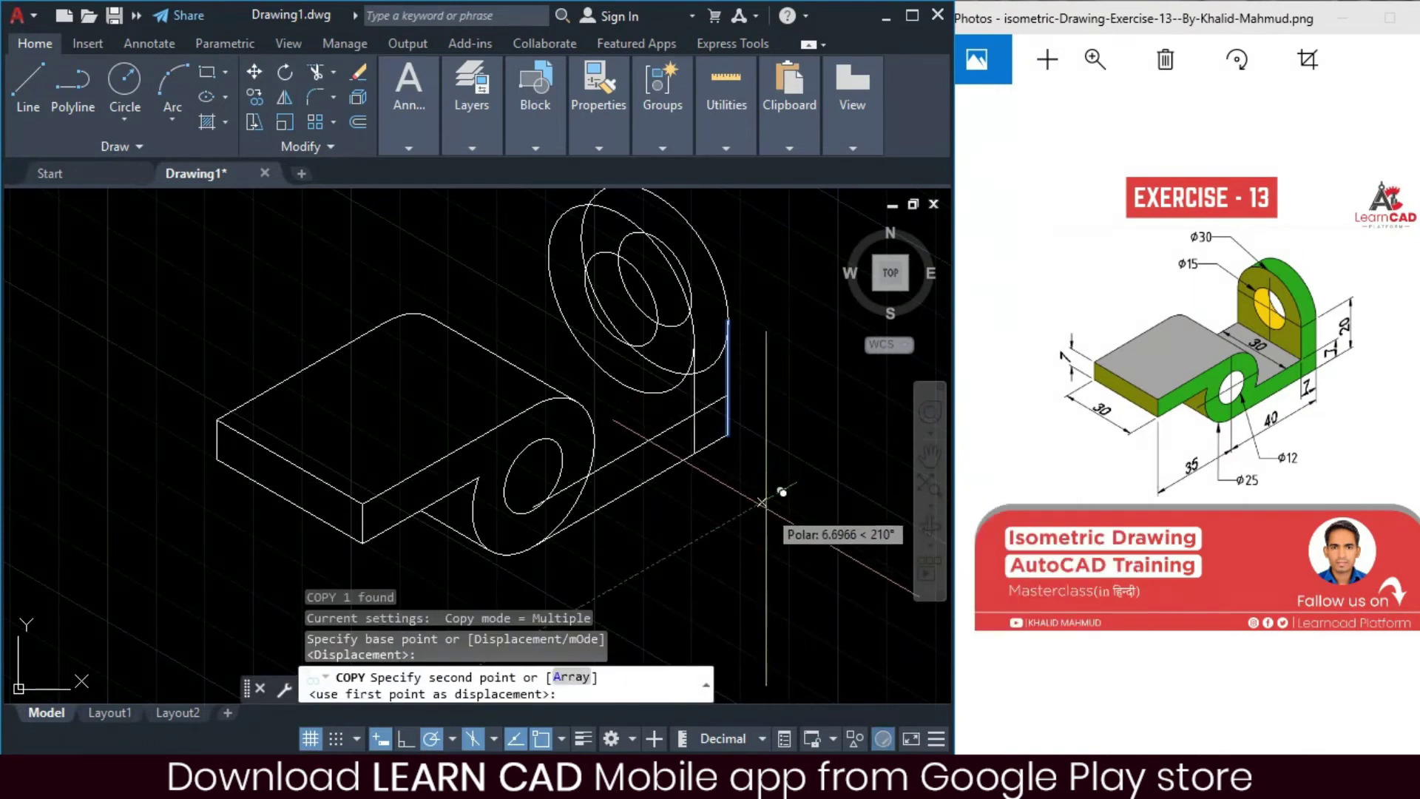
type("7")
key("Return")
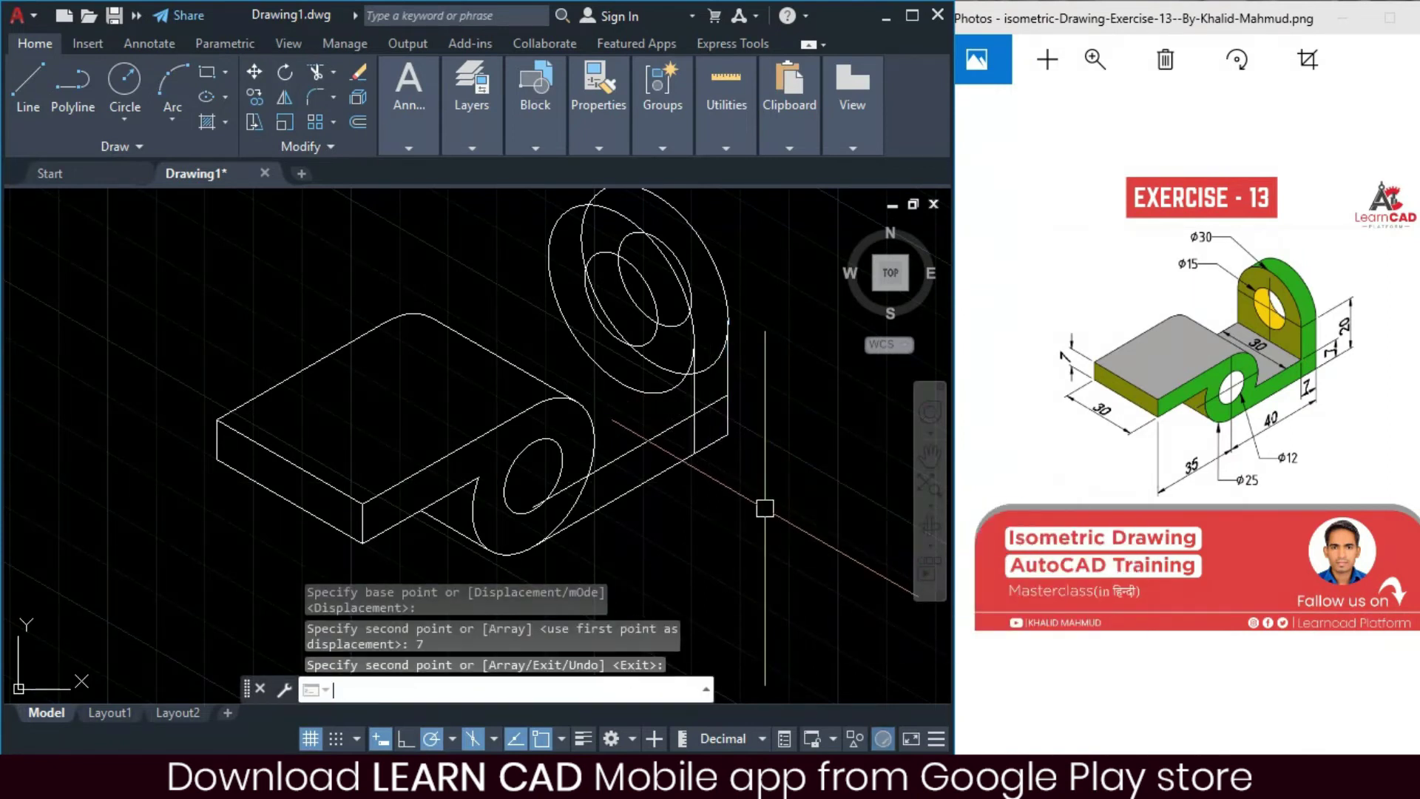
key("Escape")
key("Escape")
middle_click_drag(794, 486, 800, 509)
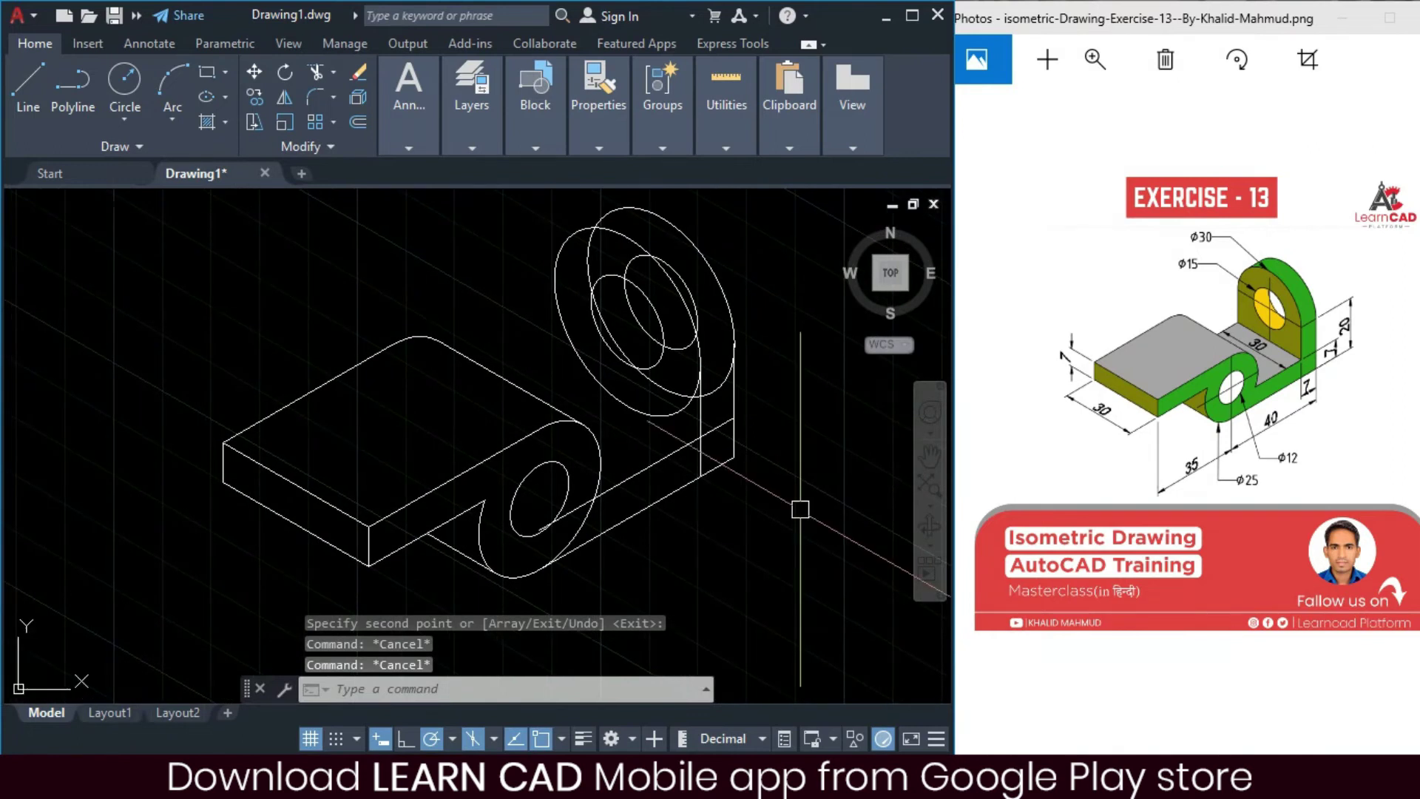
key("Escape")
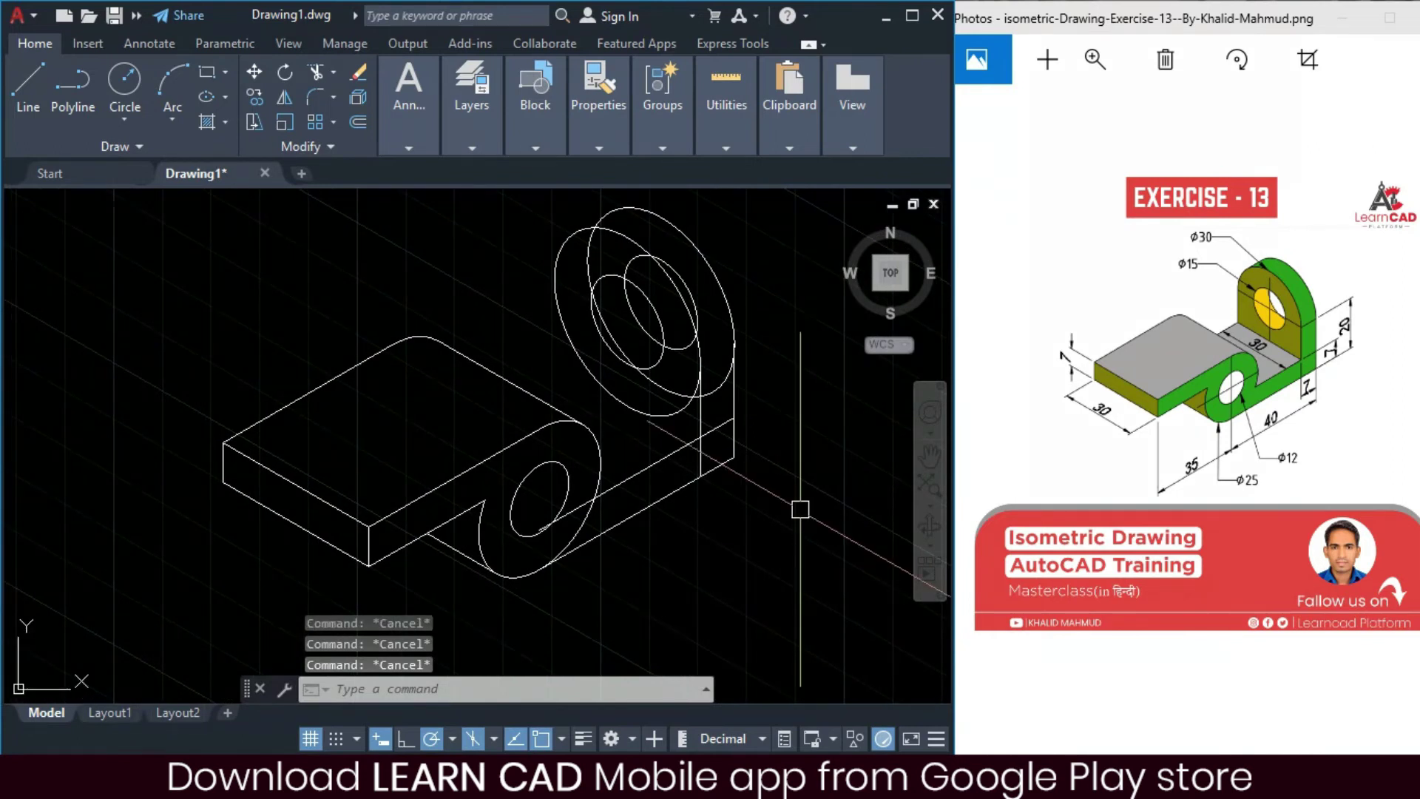
type("TR")
- Trim the hidden line pieces and the hidden arcs of the back isocircles
key("Return")
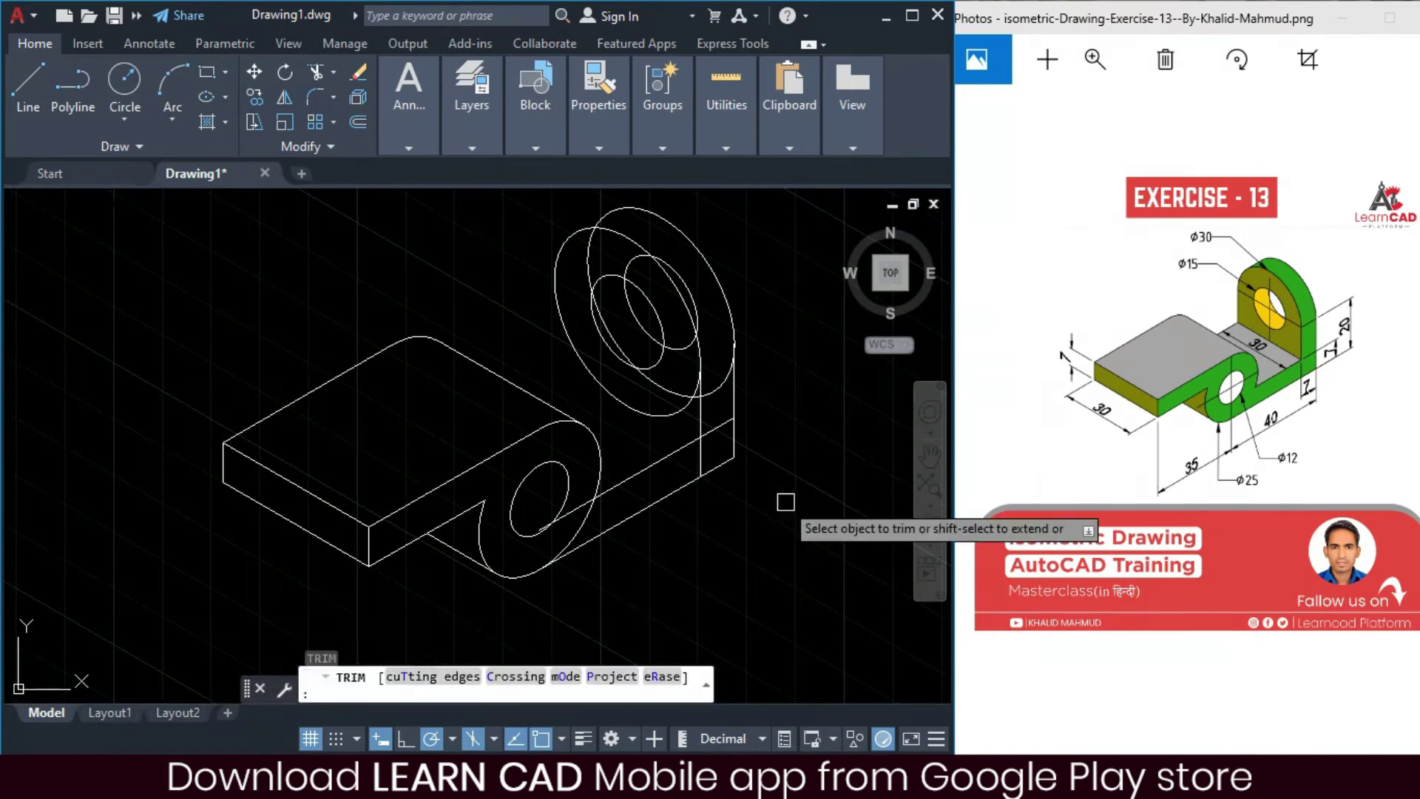
left_click(704, 461)
key("Return")
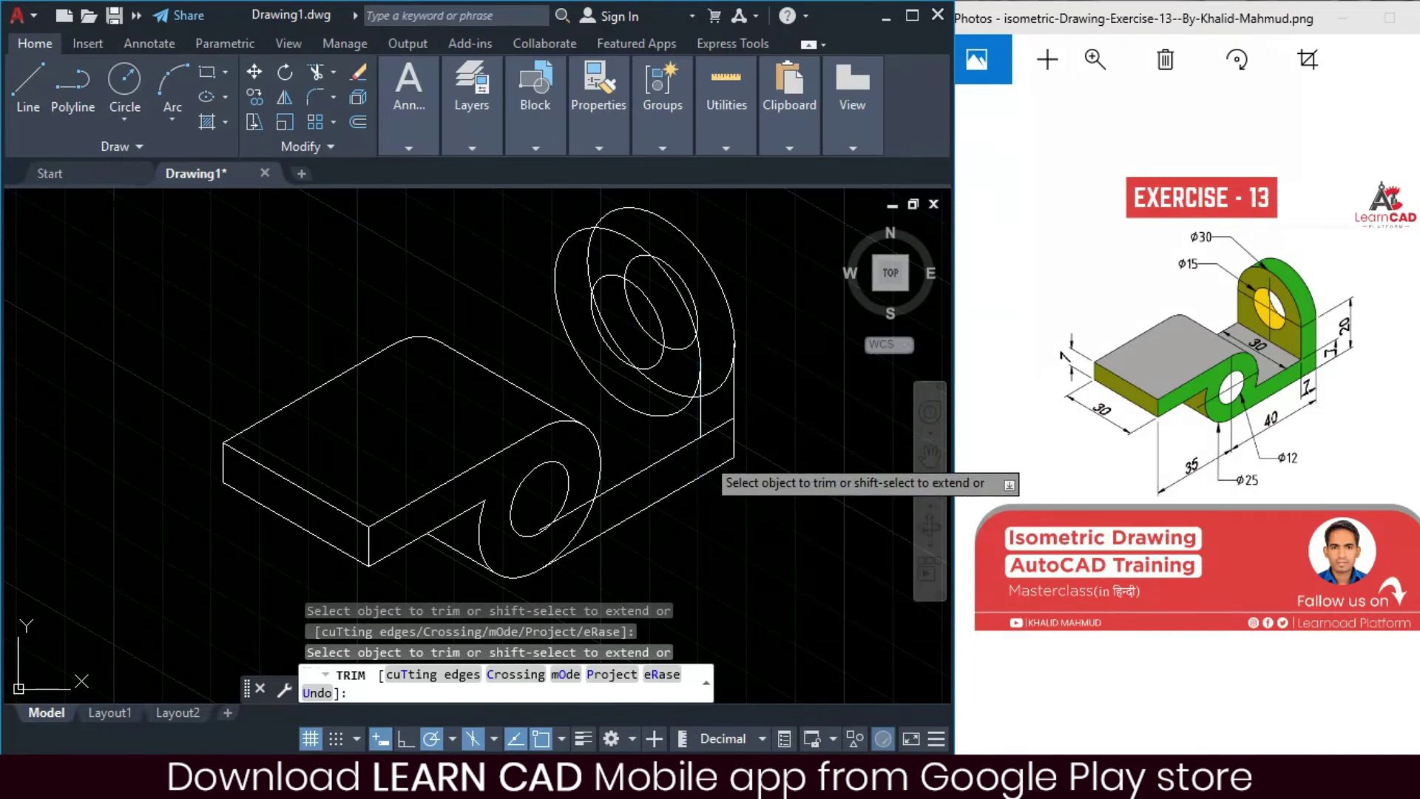
left_click_drag(704, 458, 717, 428)
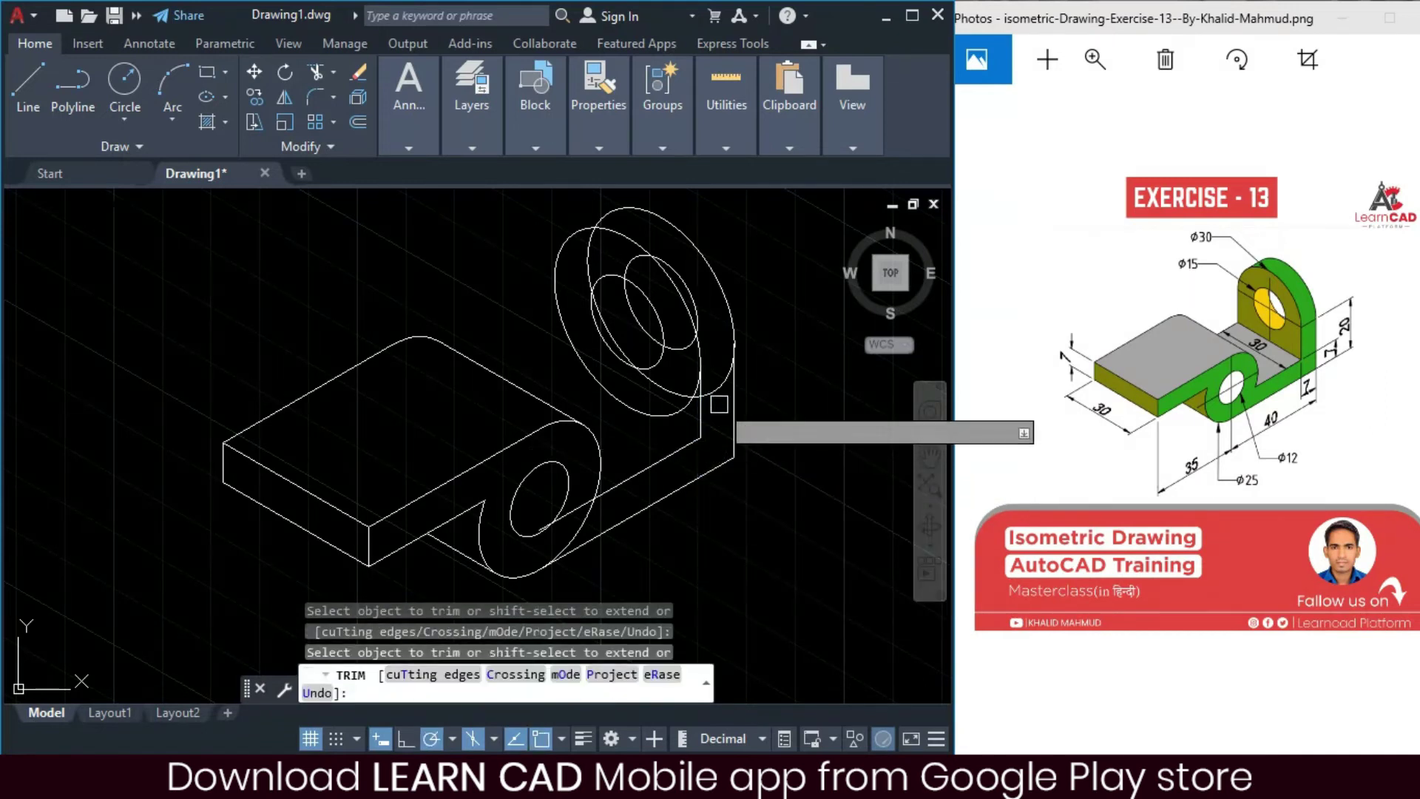
left_click(695, 291)
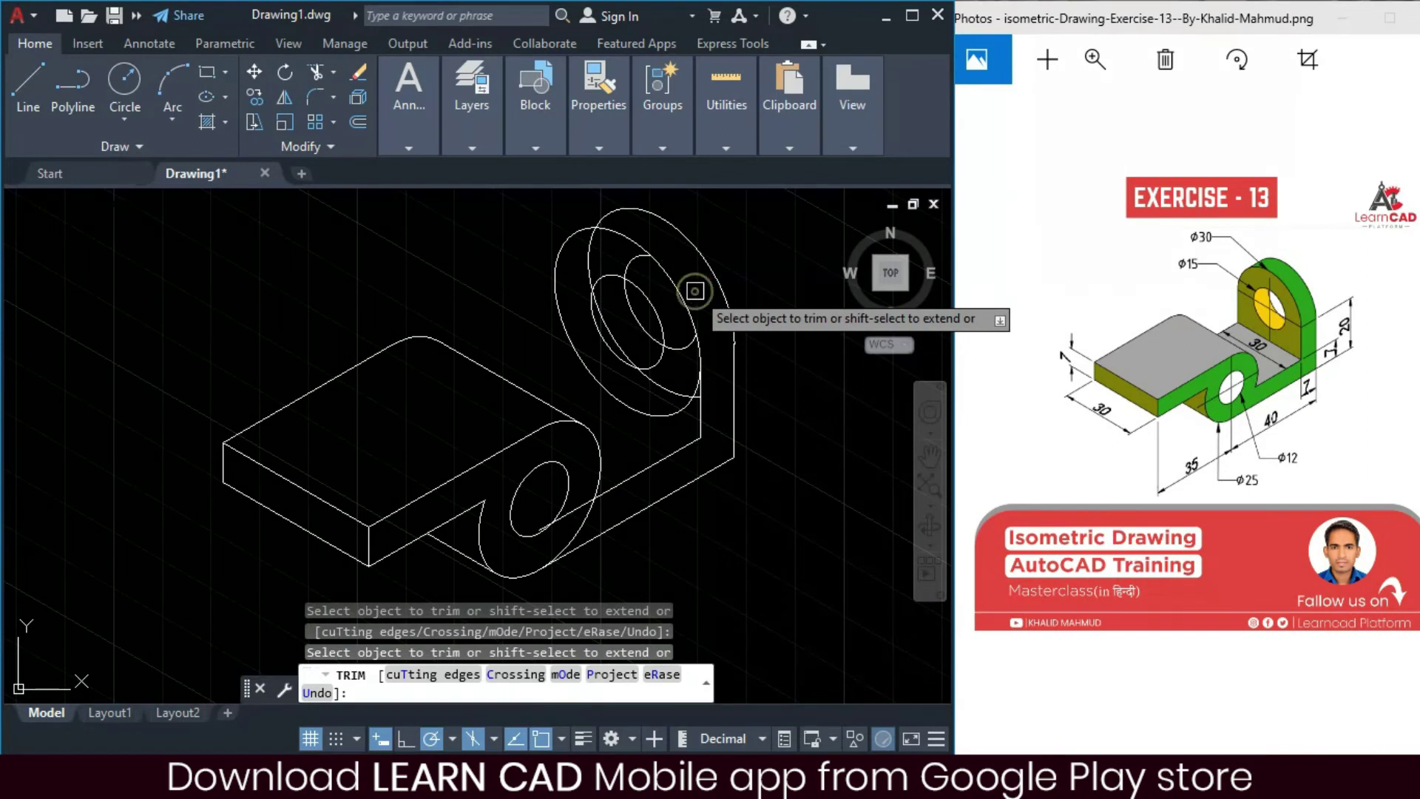
left_click(630, 261)
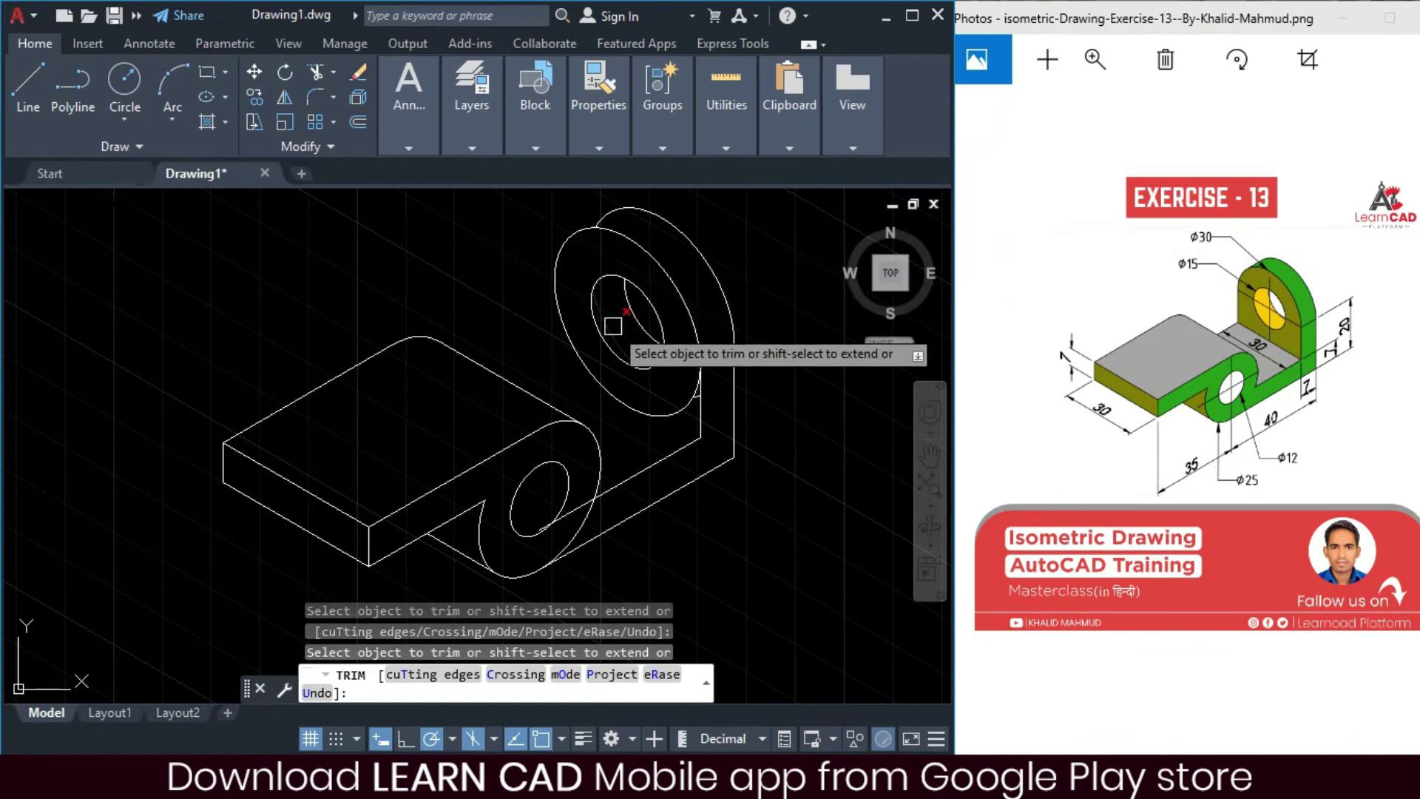
key("Escape")
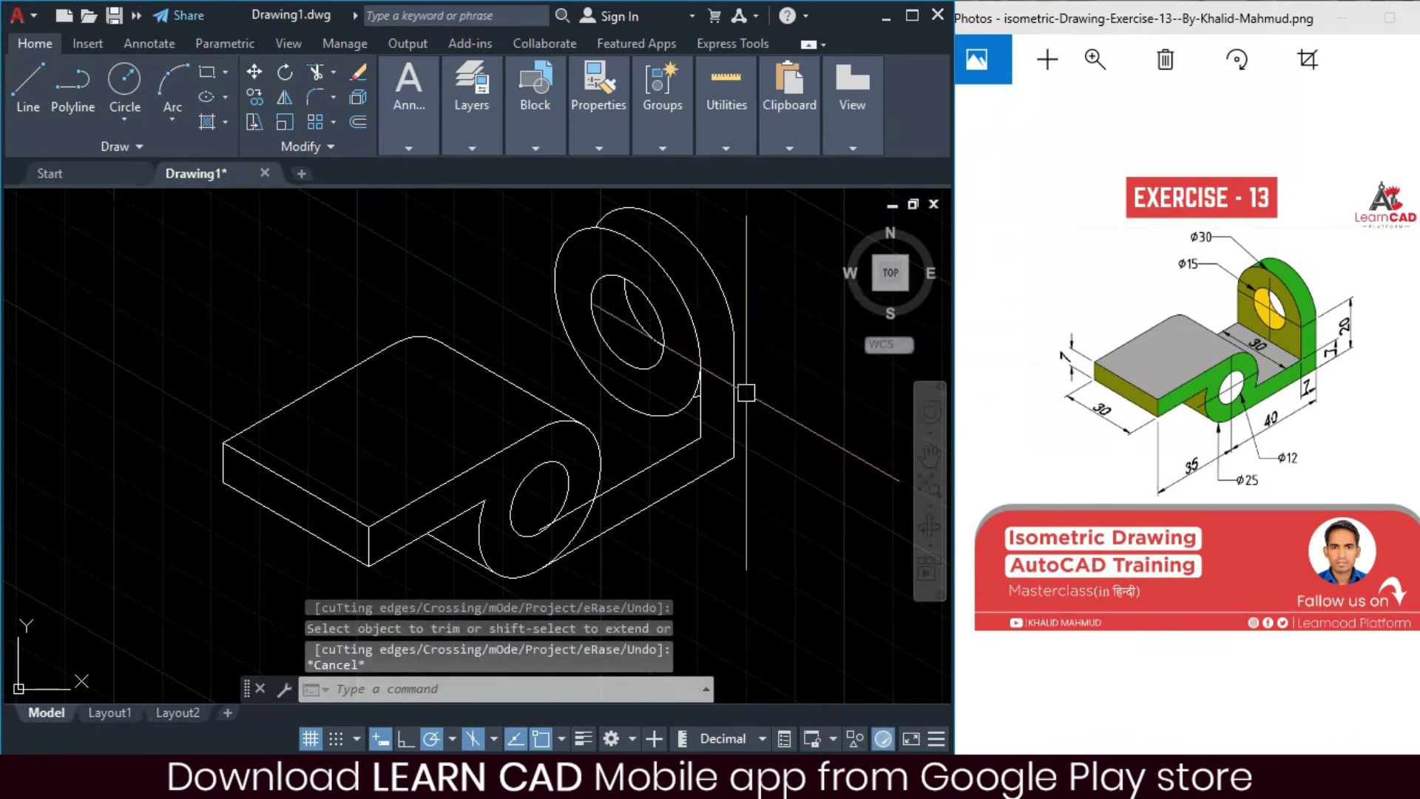
- Window-select and erase the leftover construction line
left_click(685, 373)
left_click(713, 418)
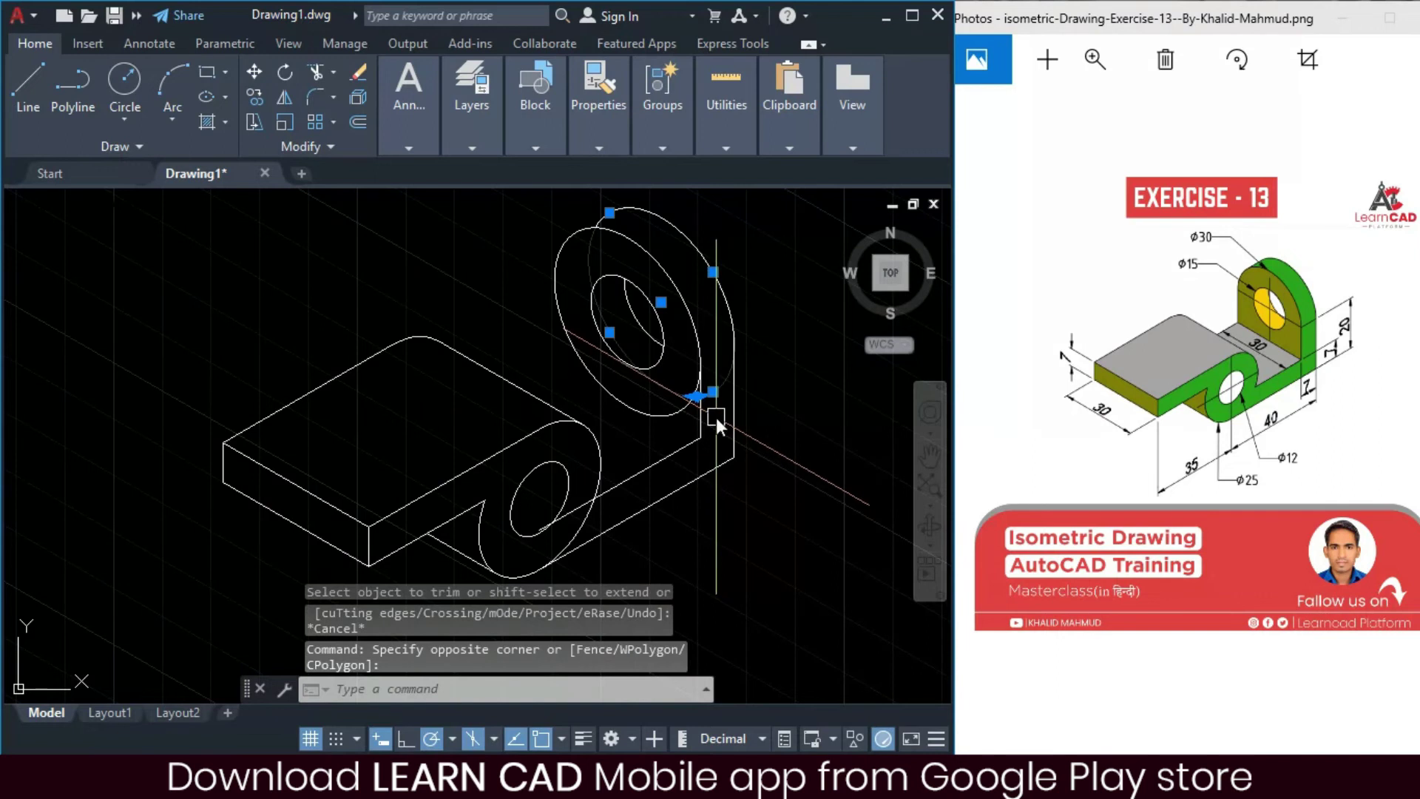
type("e")
key("Return")
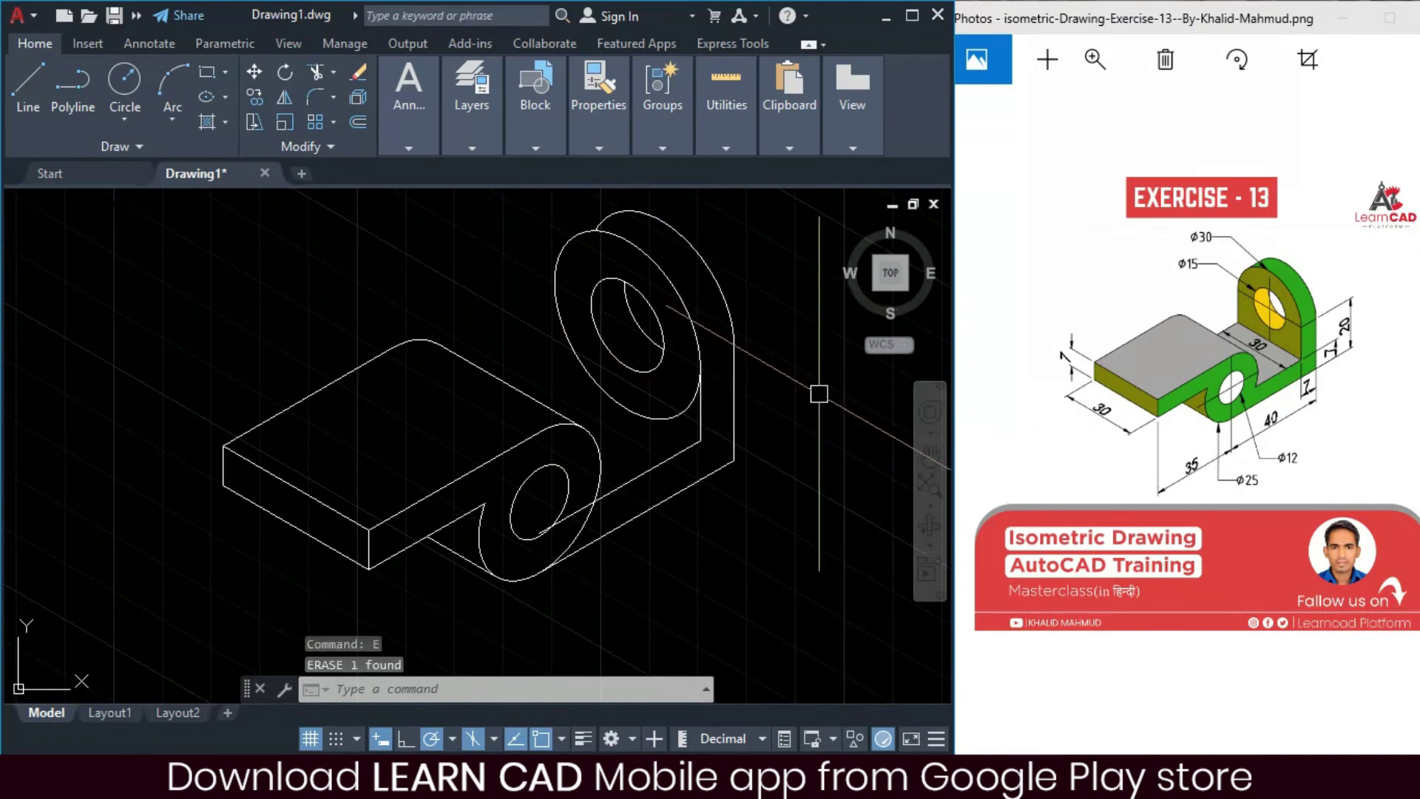
key("Return")
middle_click_drag(664, 293, 666, 322)
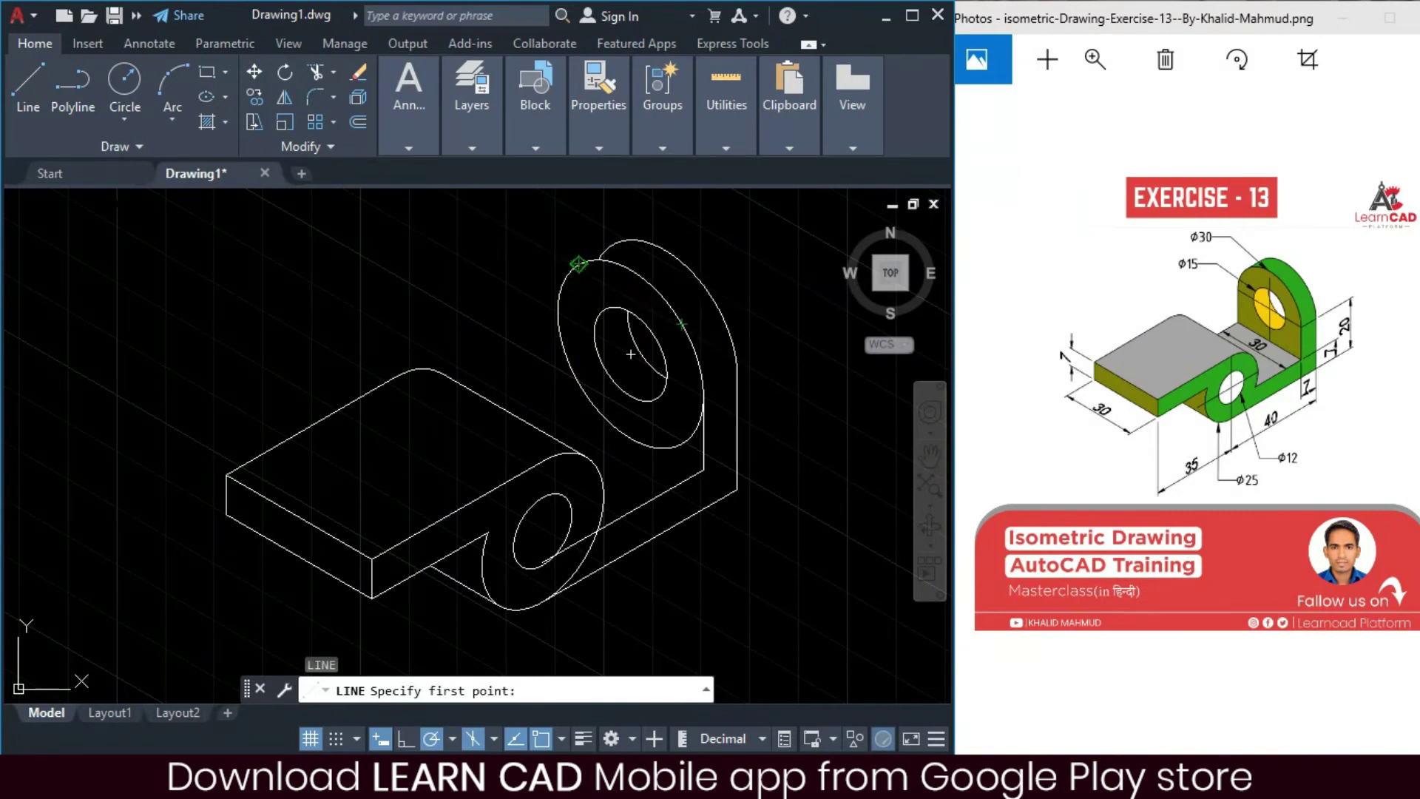
- Draw a tangent edge line along the back of the upright lug's outer arc
left_click(577, 262)
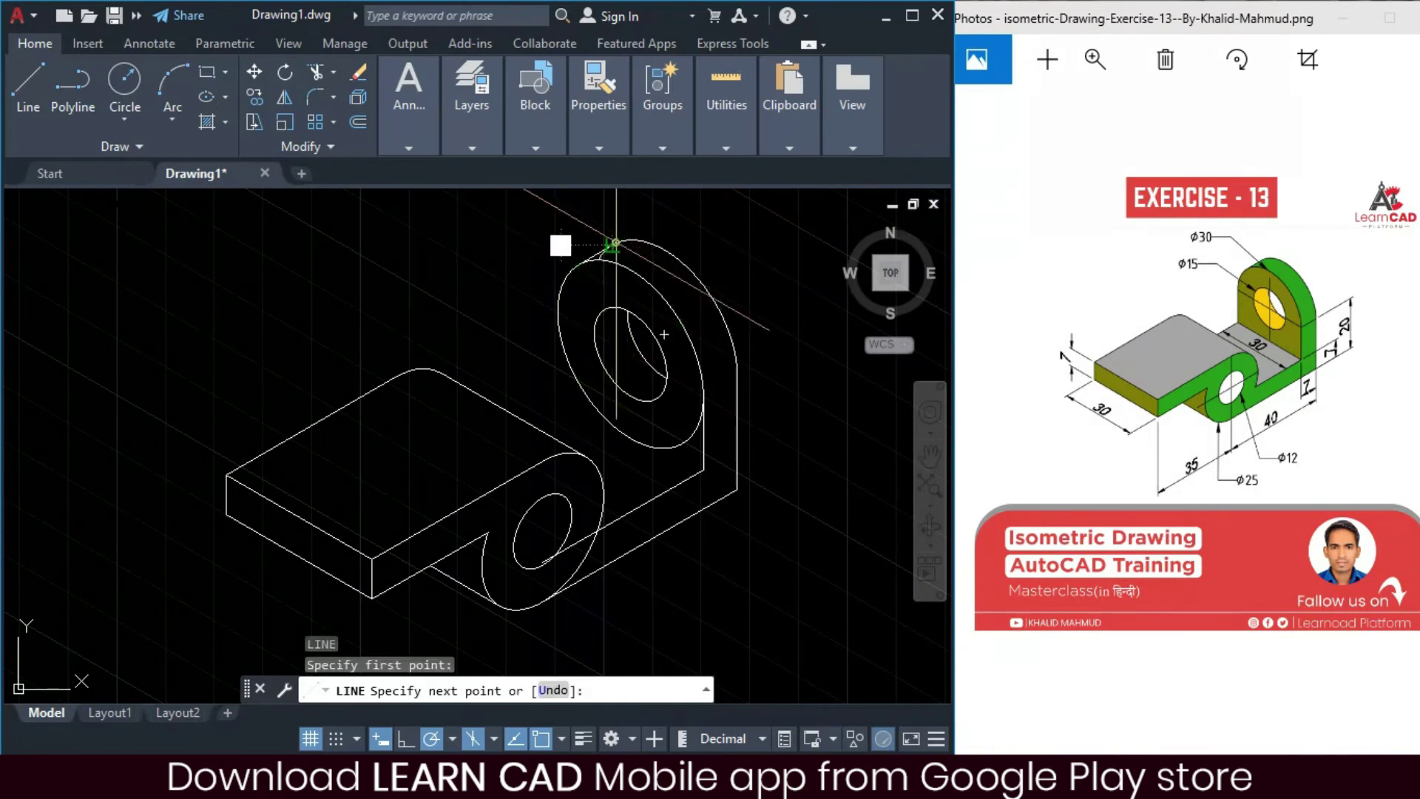
left_click(616, 240)
key("Escape")
type("TR")
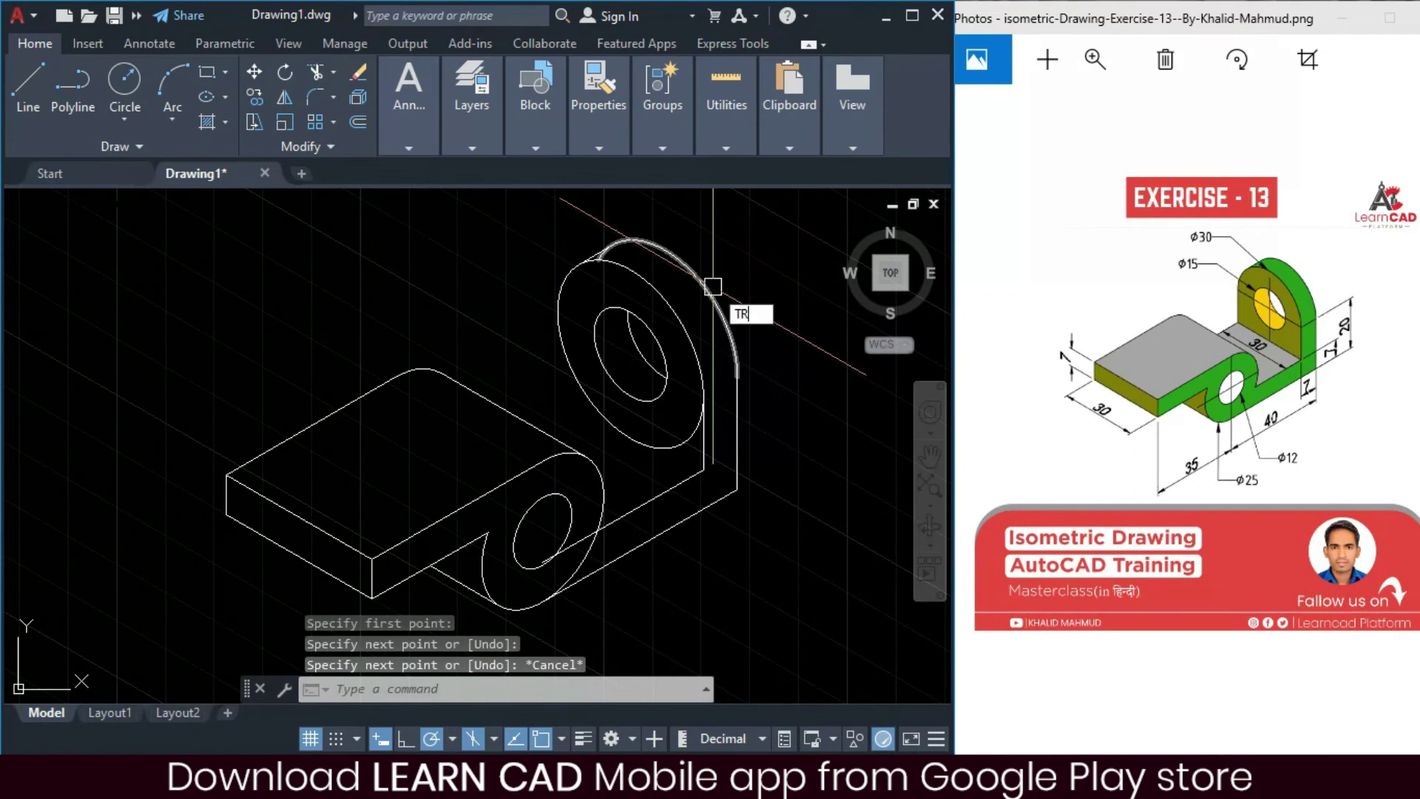
key("Return")
scroll(592, 255, "up", 5)
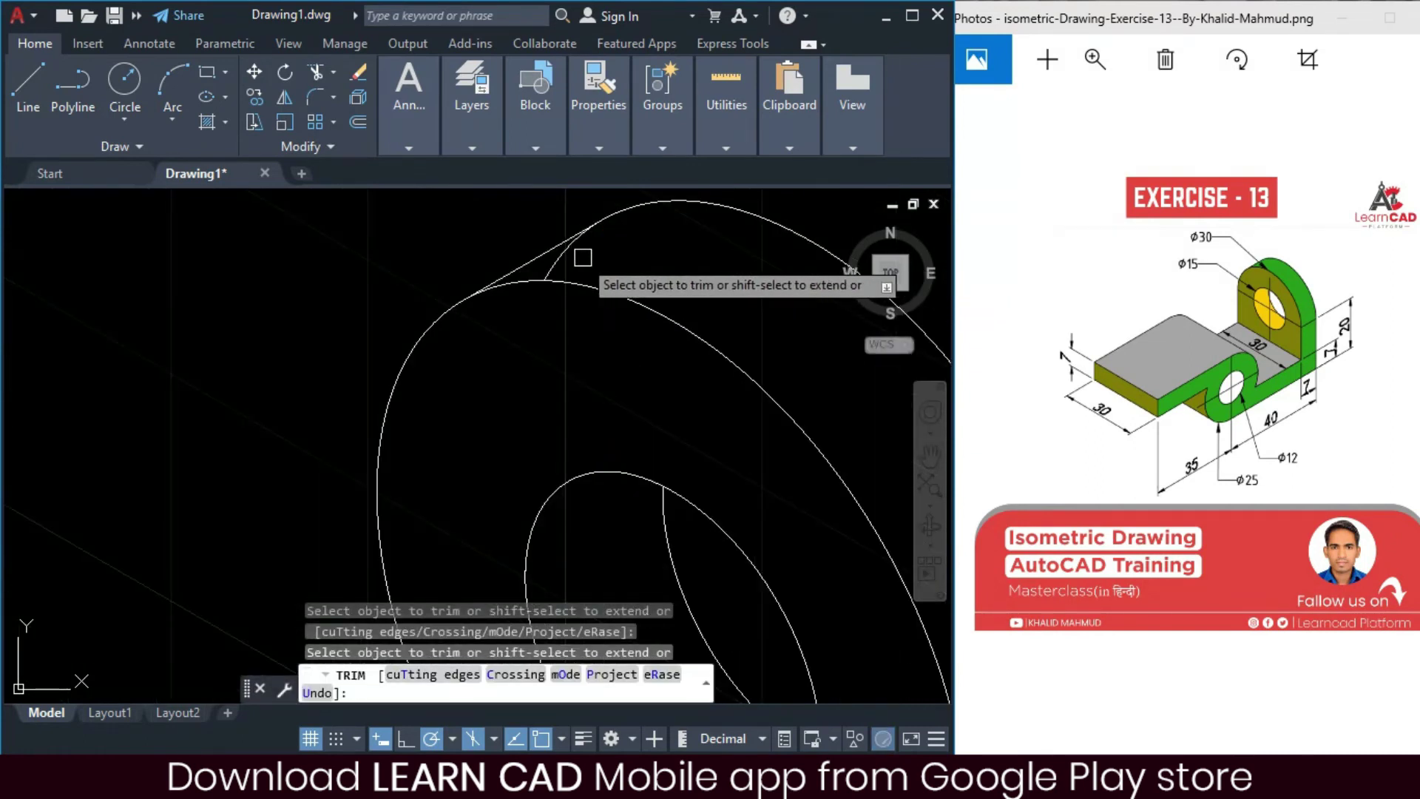
scroll(621, 266, "down", 5)
key("Escape")
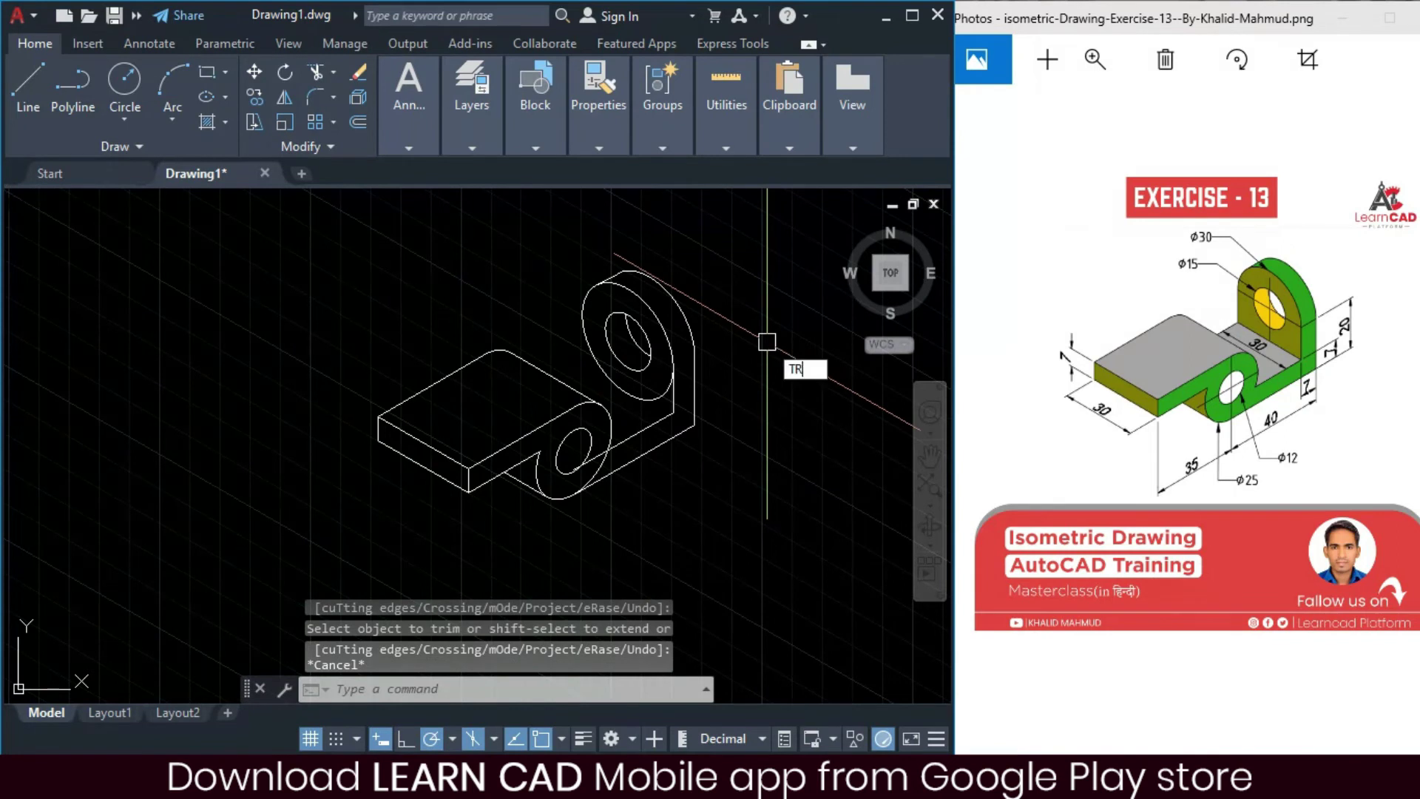
key("Return")
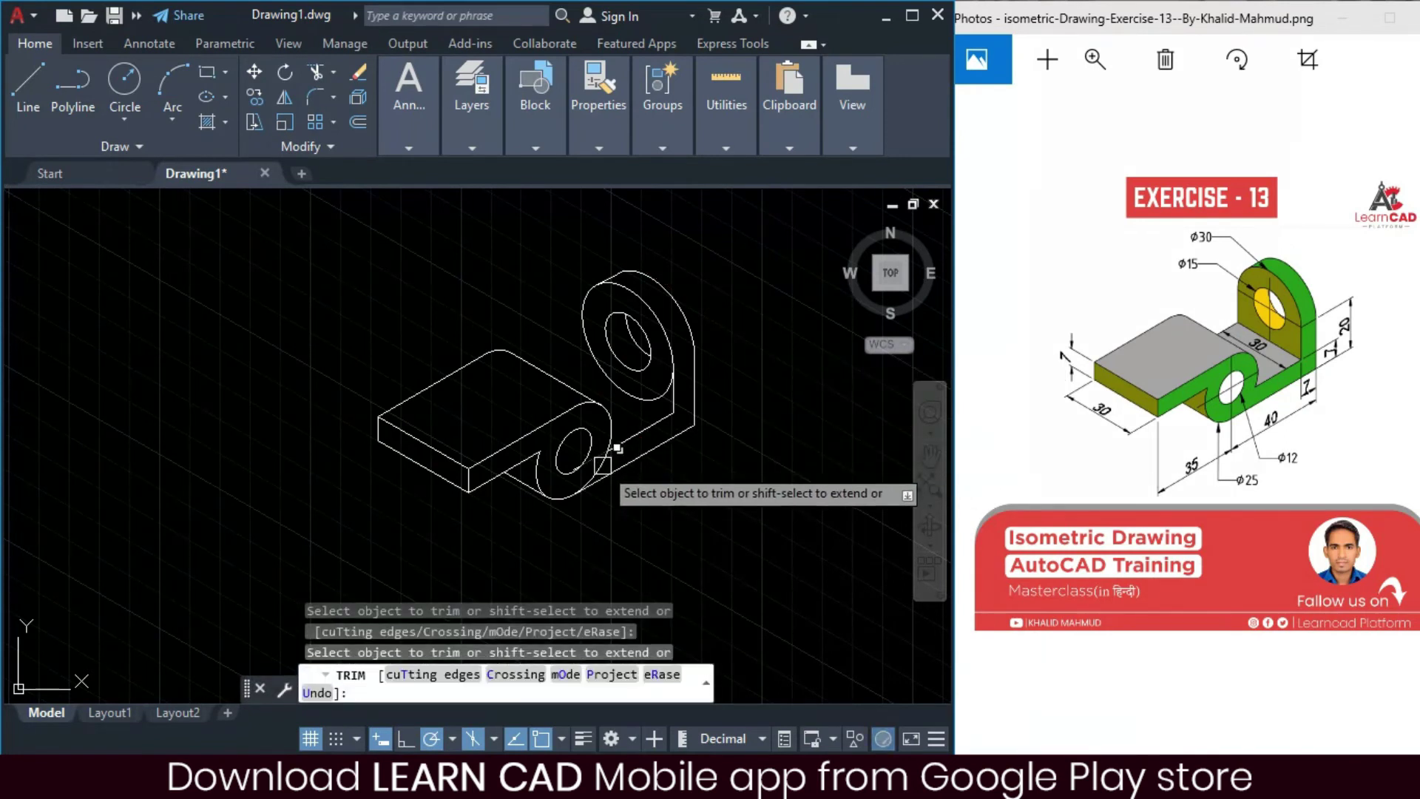
scroll(603, 465, "up", 2)
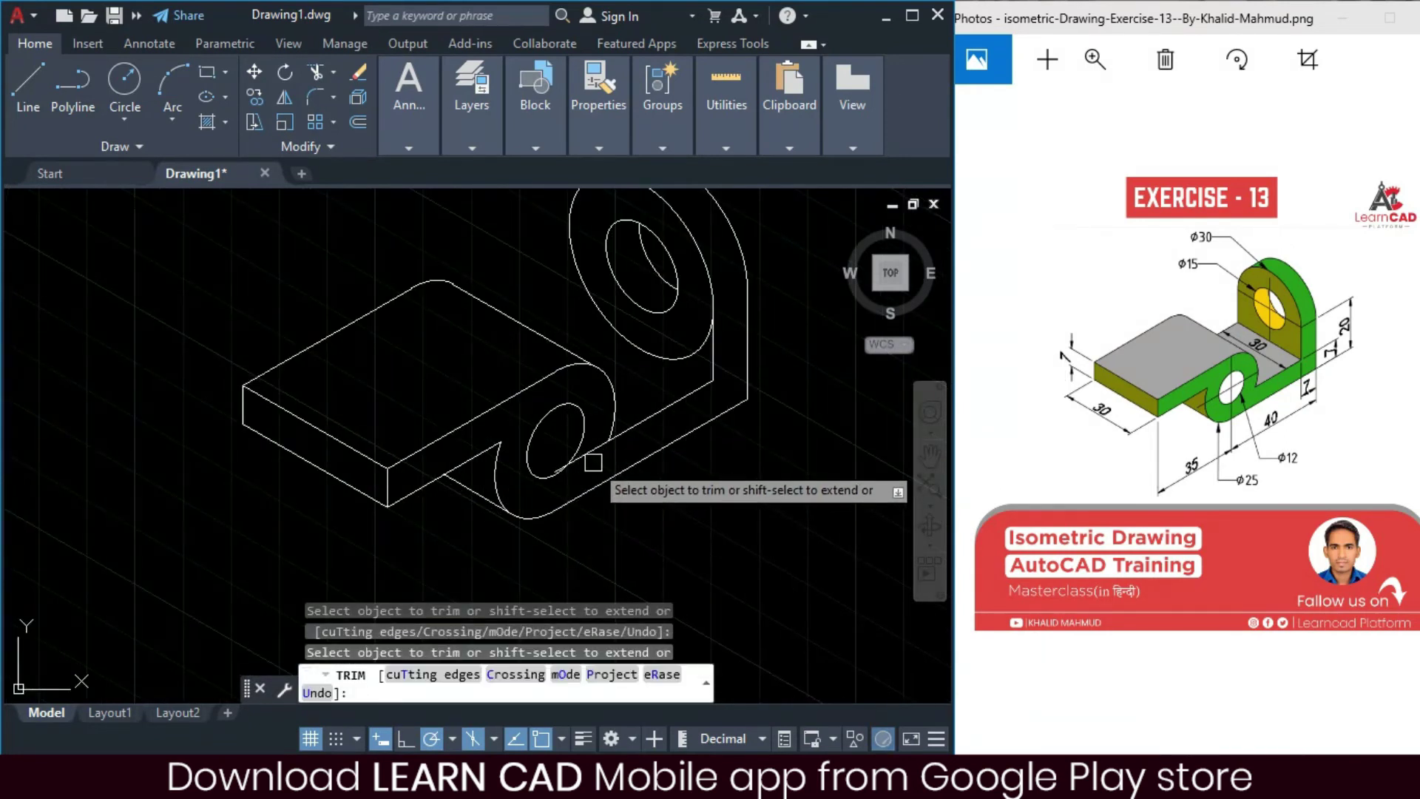
key("Escape")
- Window-select and erase the stray small arc at the inner corner
left_click(548, 440)
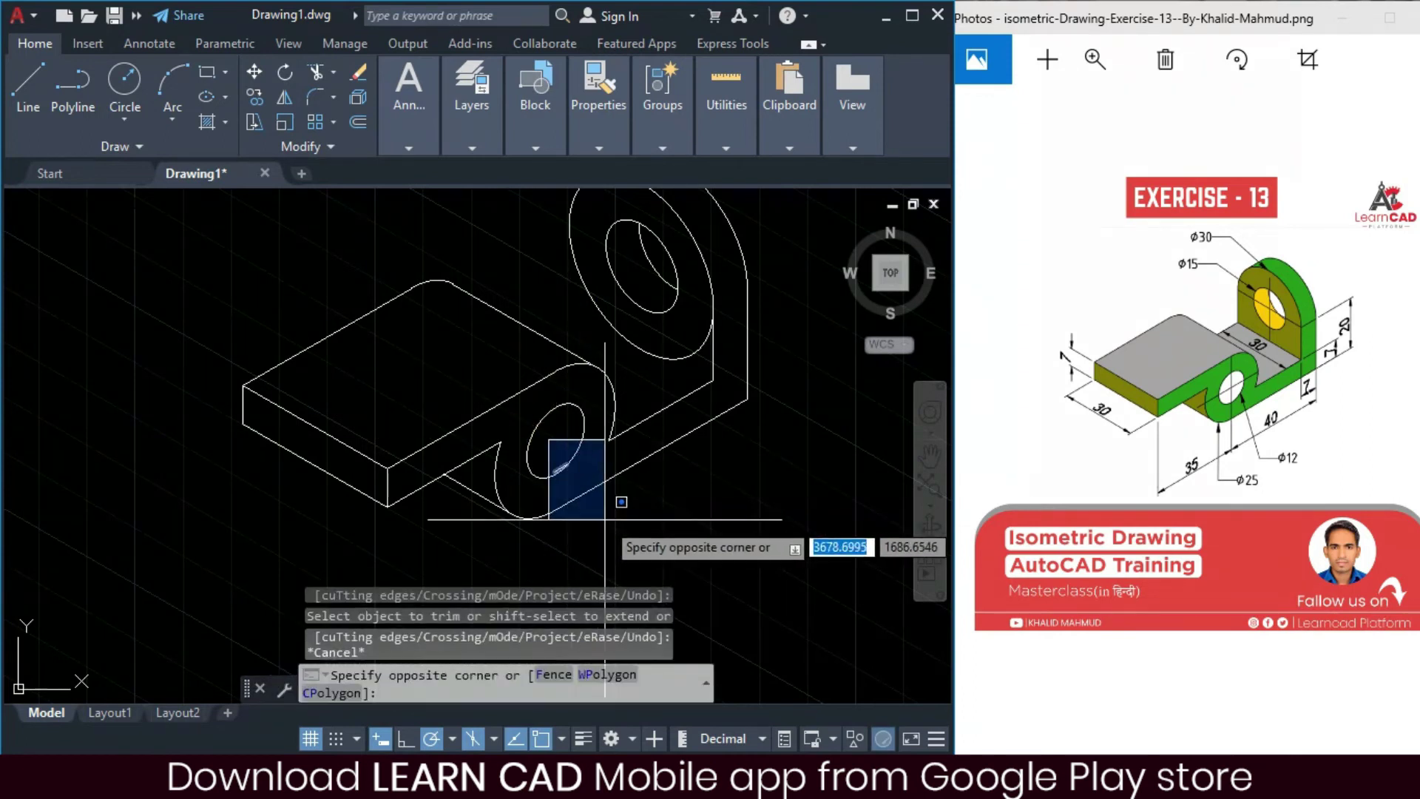
left_click(605, 520)
type("e")
key("Return")
scroll(603, 518, "down", 3)
middle_click_drag(640, 500, 650, 429)
key("Escape")
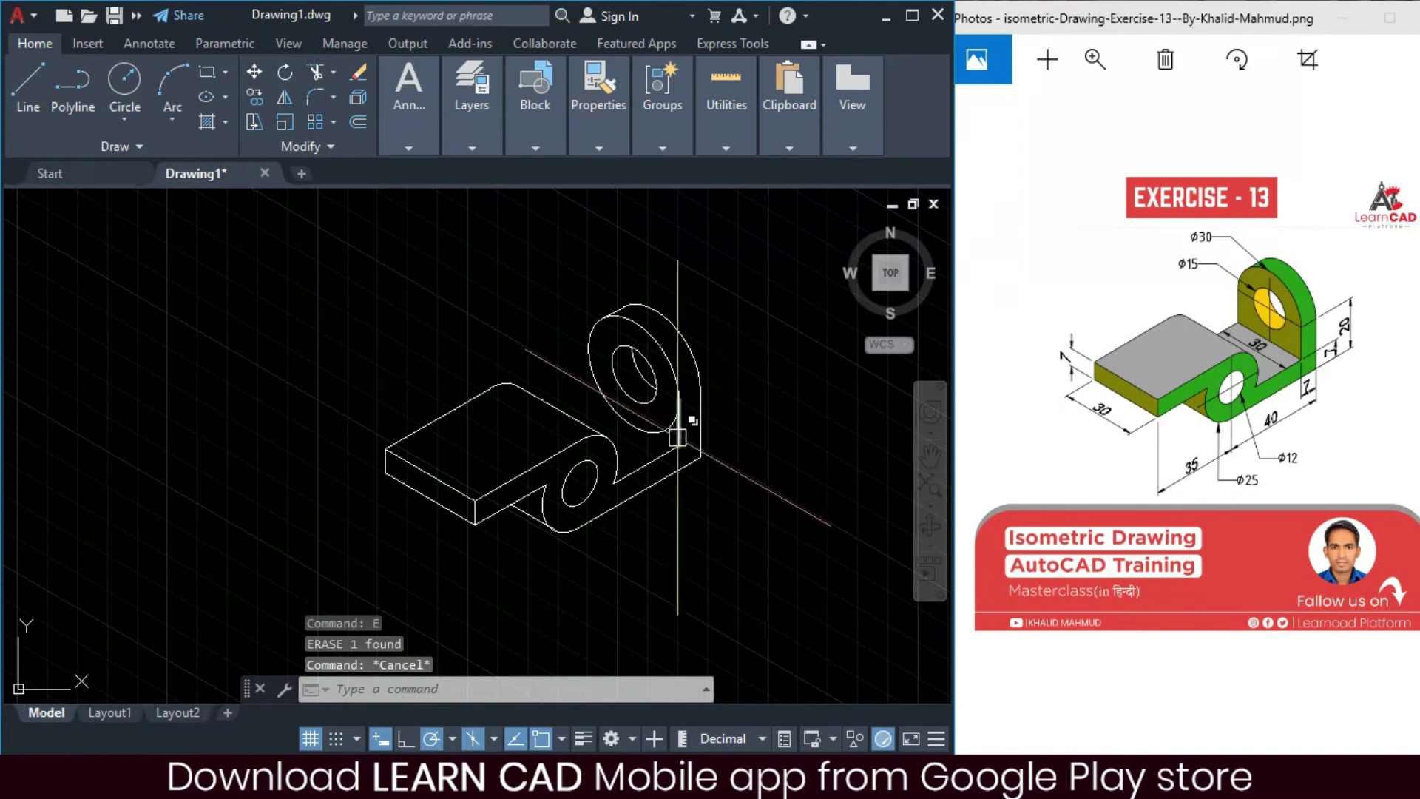
left_click(678, 433)
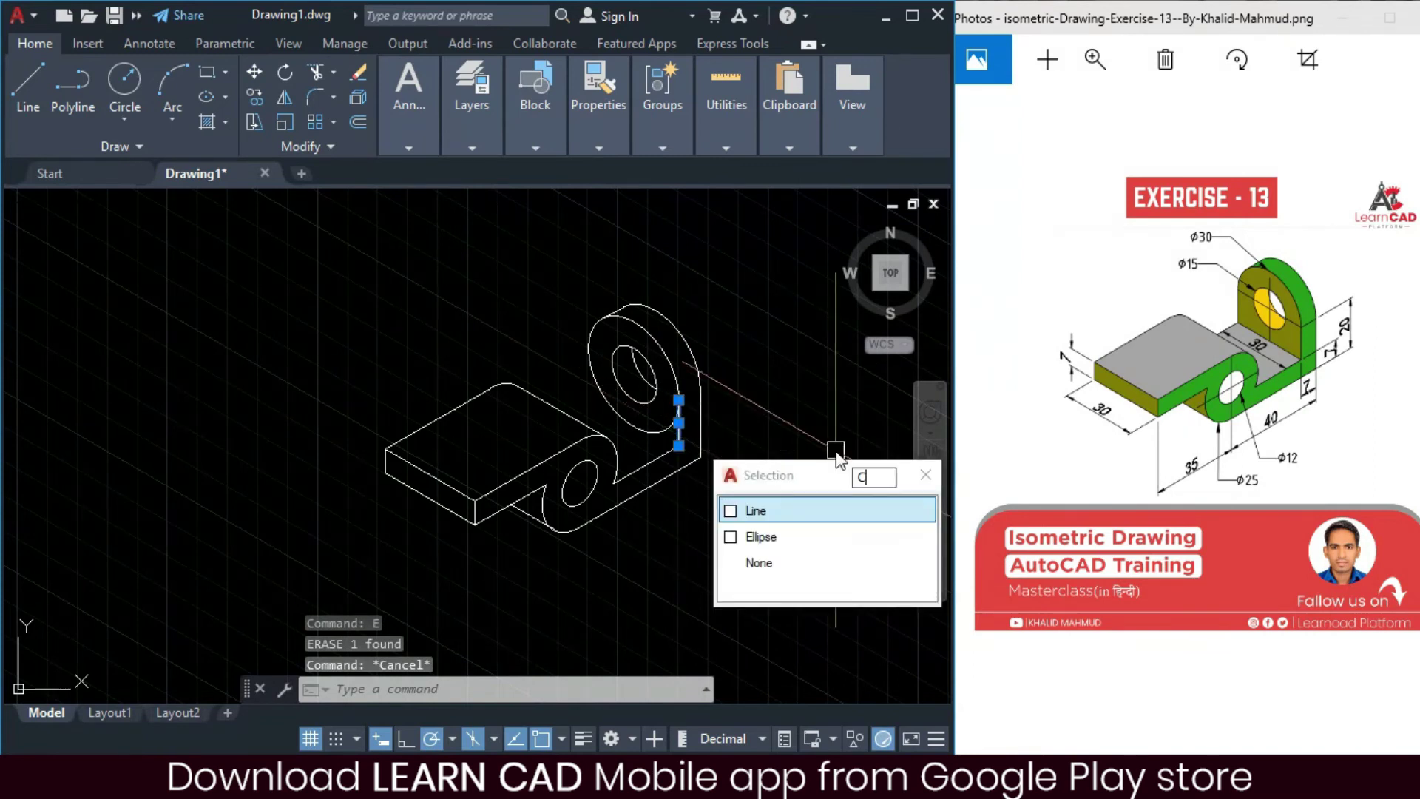
- Copy the short edge line 30 units along
type("p")
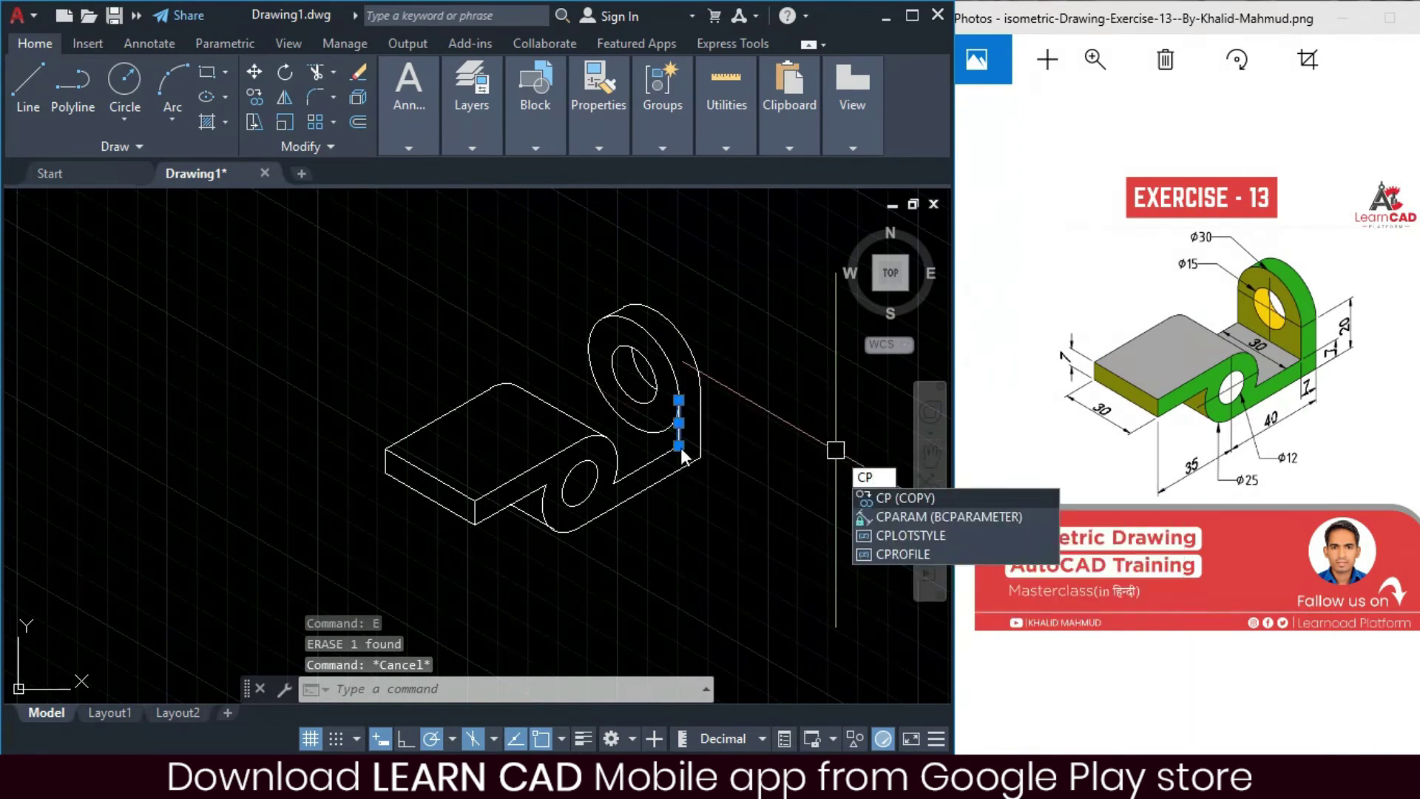
key("Return")
left_click(678, 446)
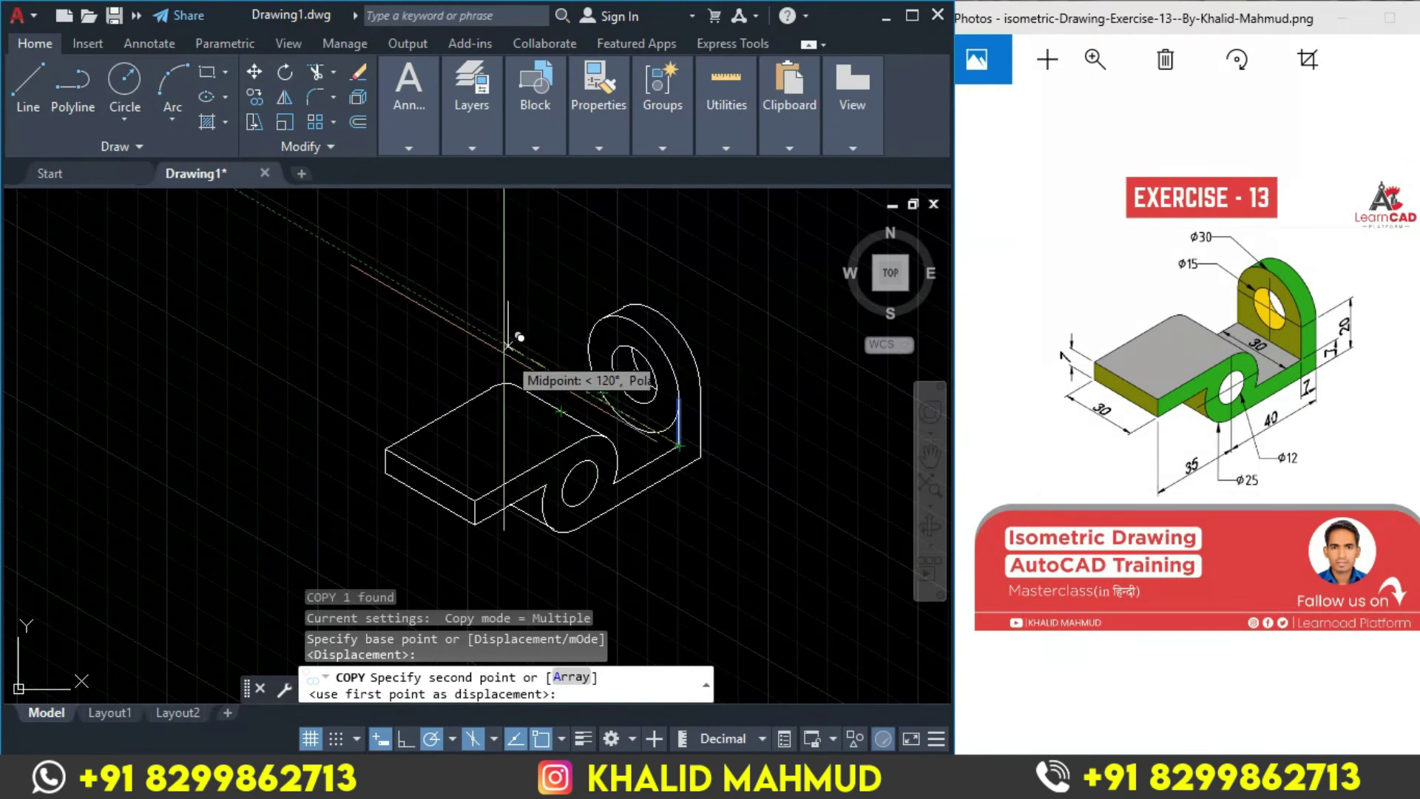
type("30")
key("Return")
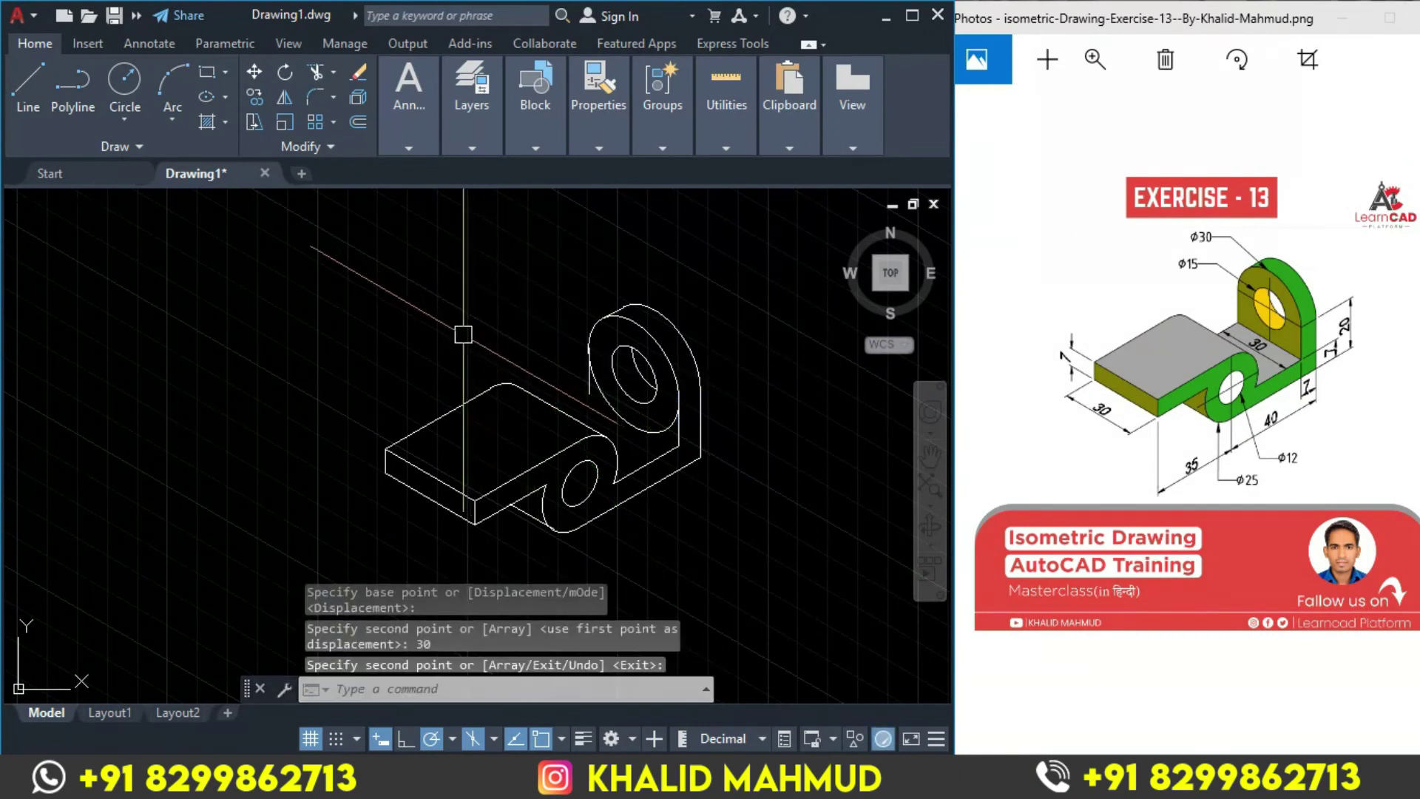
key("Return")
- Draw a 30-unit line at 150° from the copied edge and trim its excess end
type("l")
key("space")
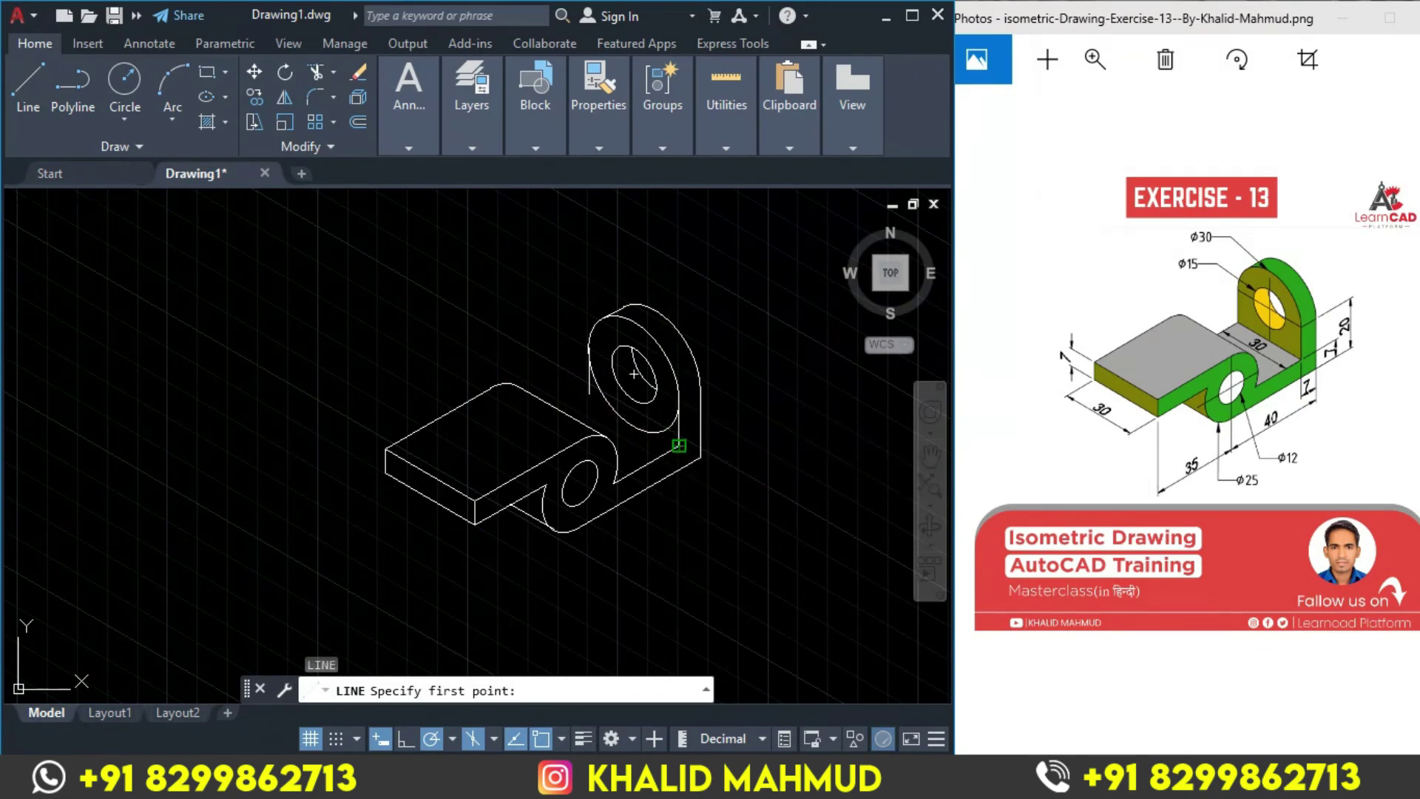
left_click(682, 450)
type("30")
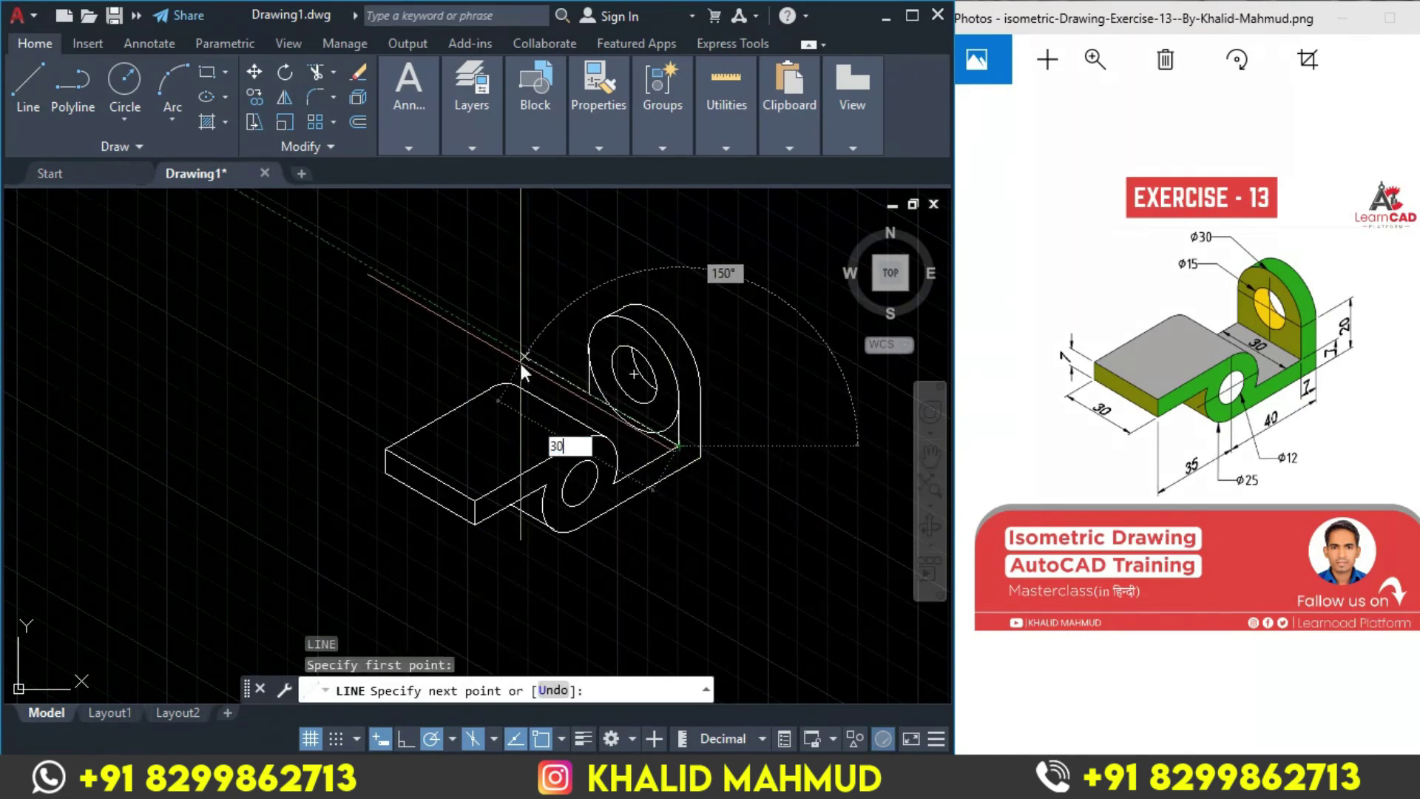
key("Return")
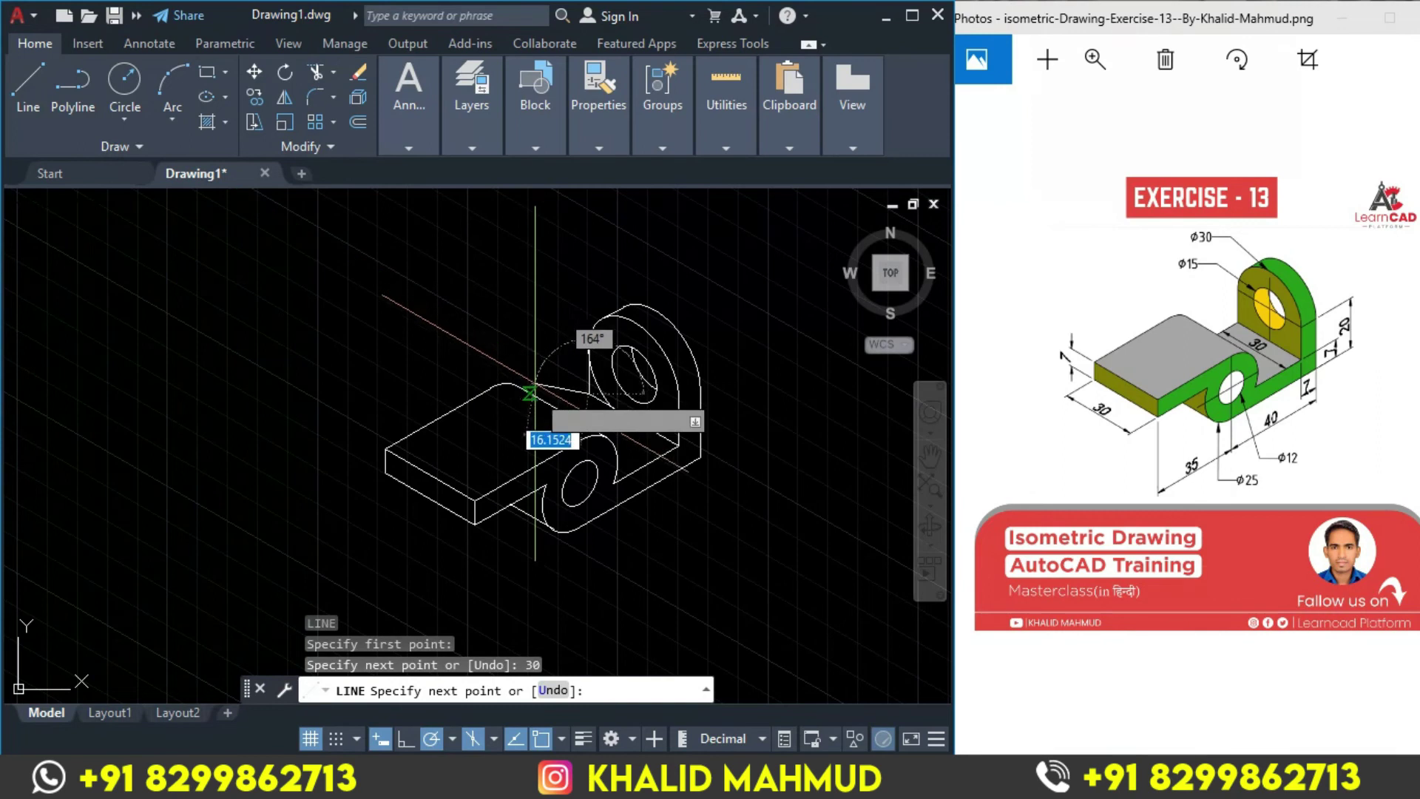
left_click(530, 428)
key("Escape")
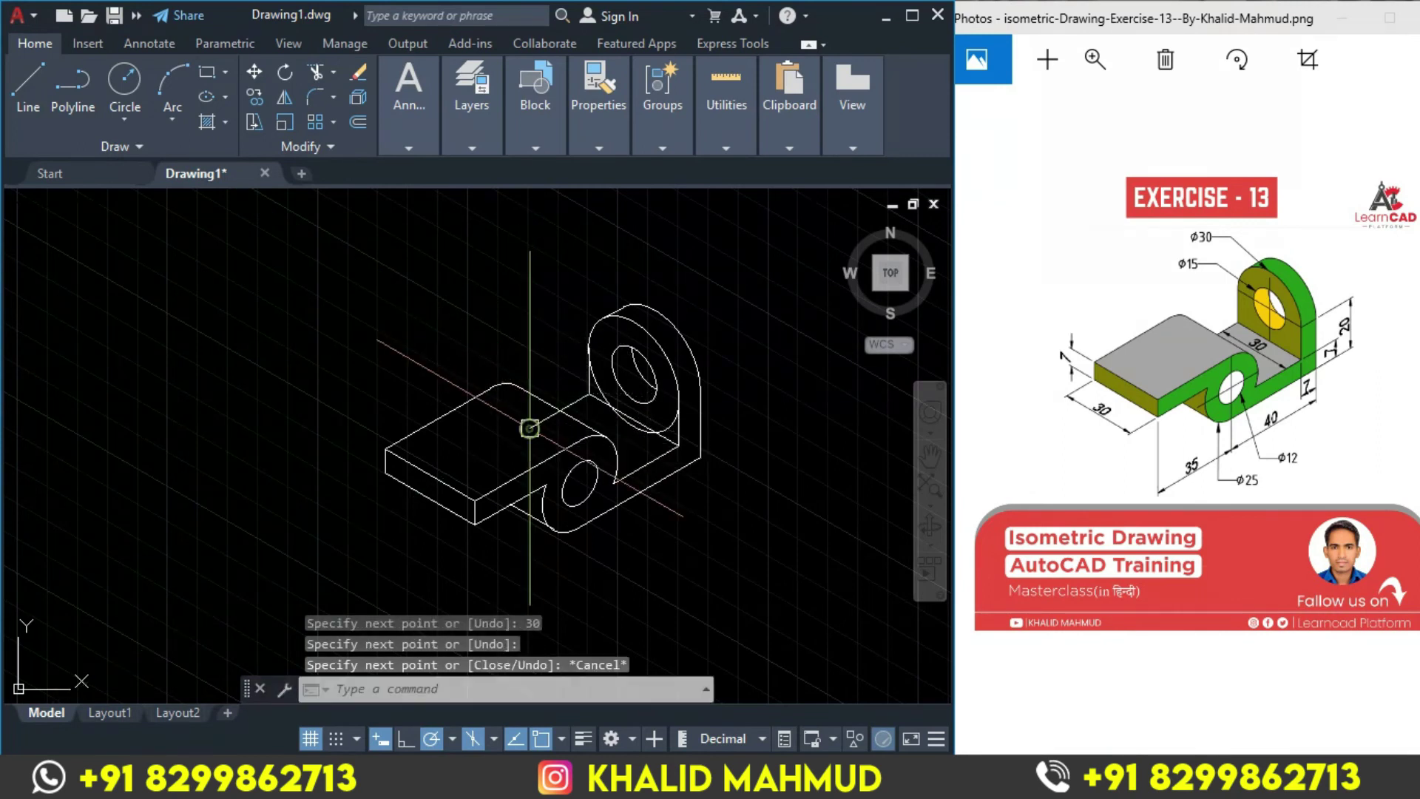
type("TR")
key("Return")
left_click(533, 428)
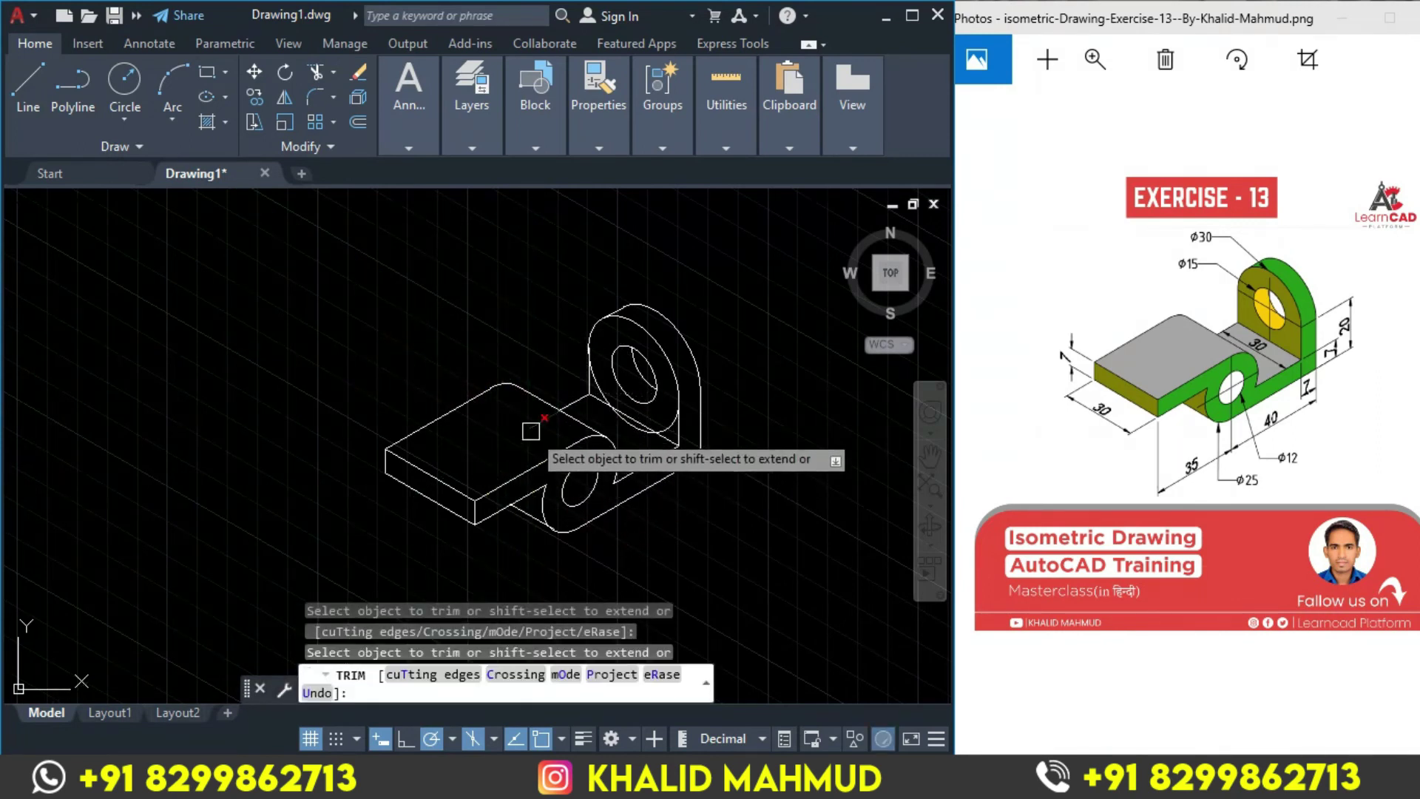
- Trim the remaining hidden segment behind the upright plate
left_click(629, 423)
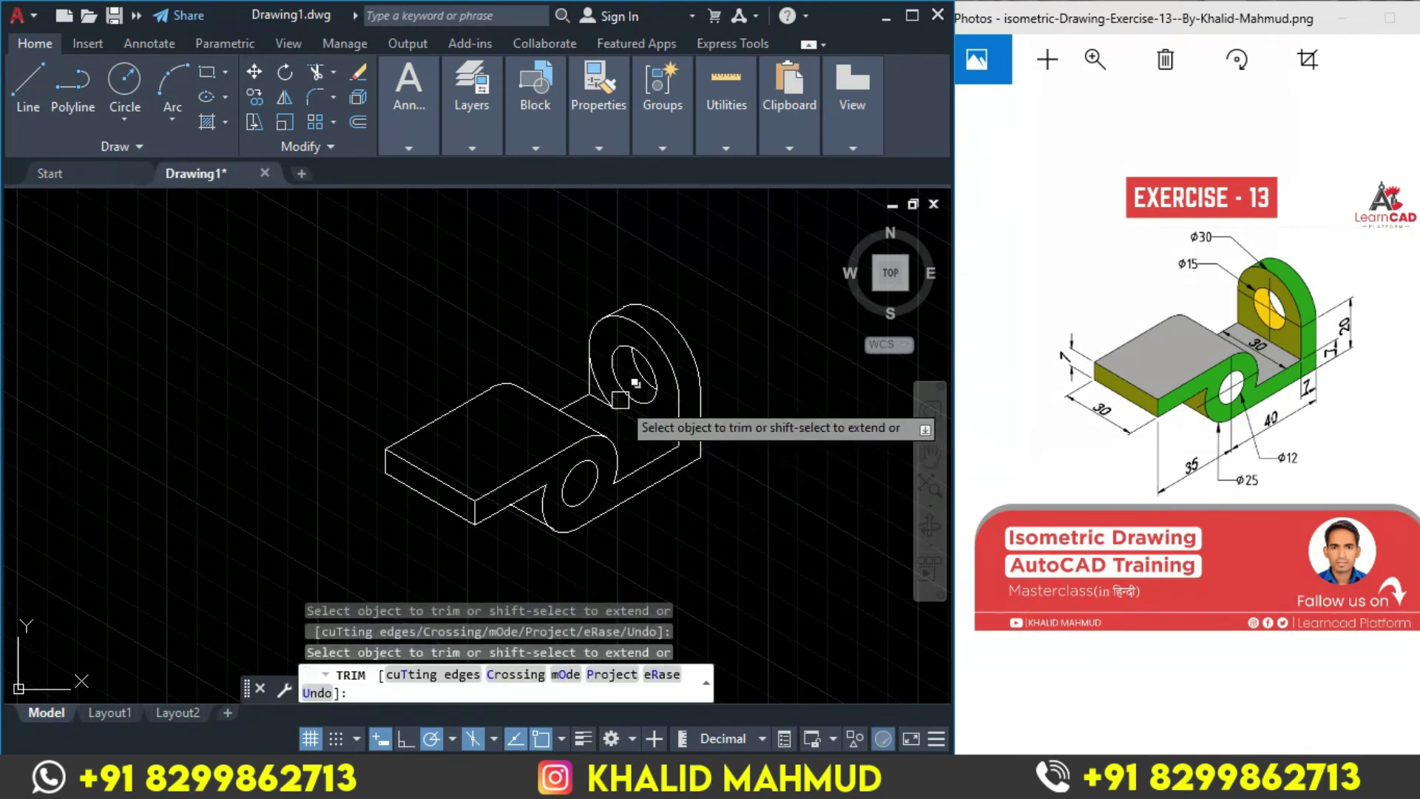
scroll(623, 401, "up", 2)
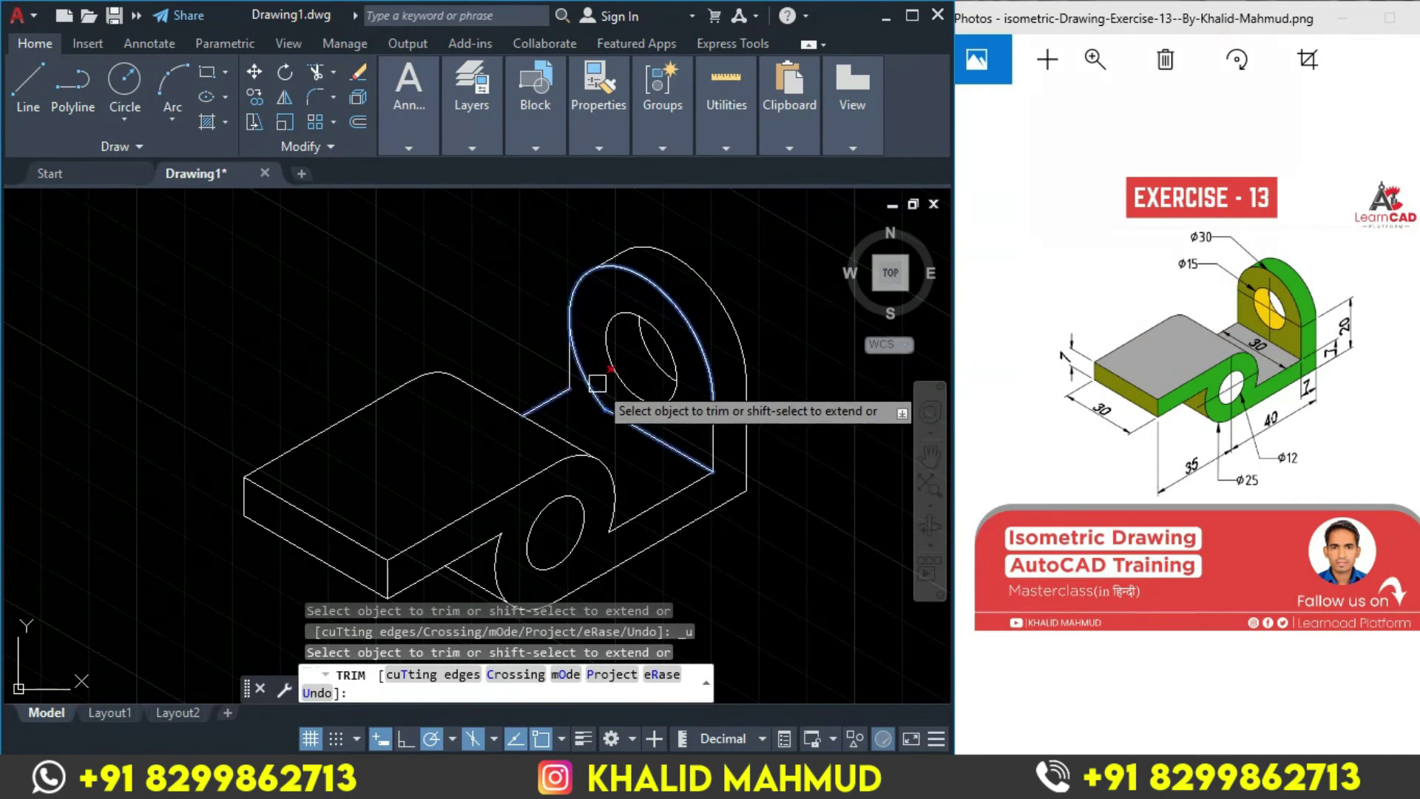
scroll(621, 395, "down", 2)
key("Escape")
scroll(602, 385, "up", 4)
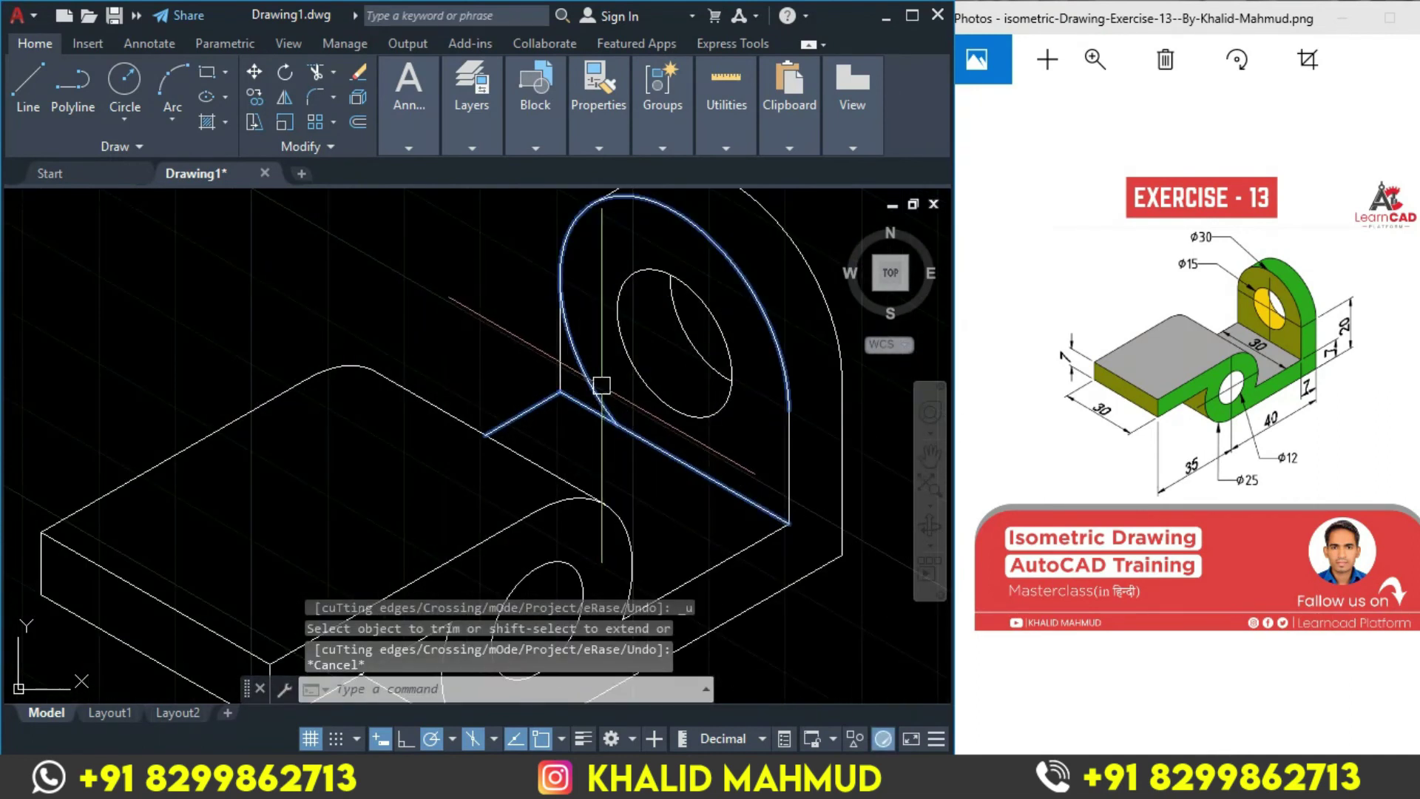
key("space")
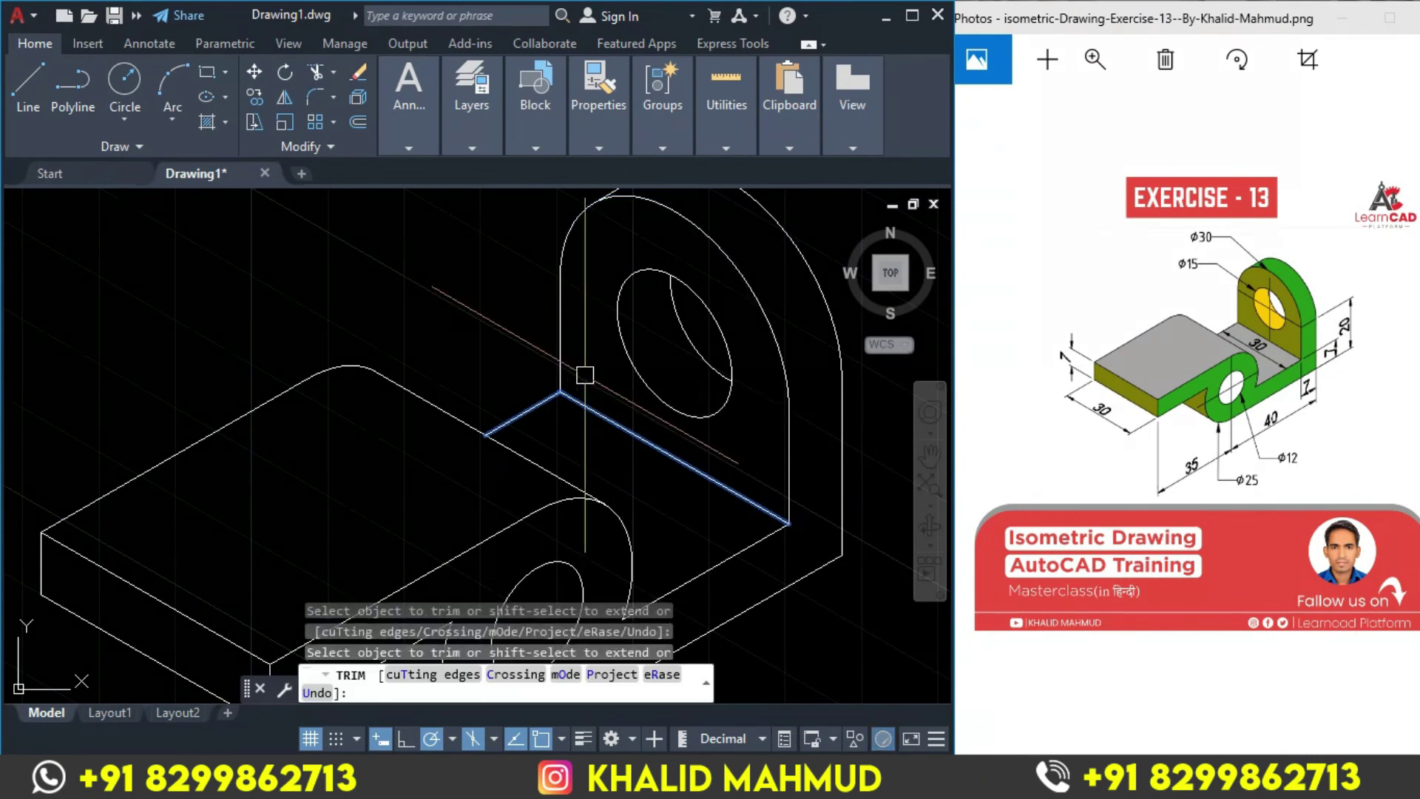
key("Escape")
scroll(684, 380, "down", 3)
- Recenter and reframe the whole bracket drawing in the view
middle_click_drag(790, 416, 755, 412)
left_click_drag(336, 300, 786, 491)
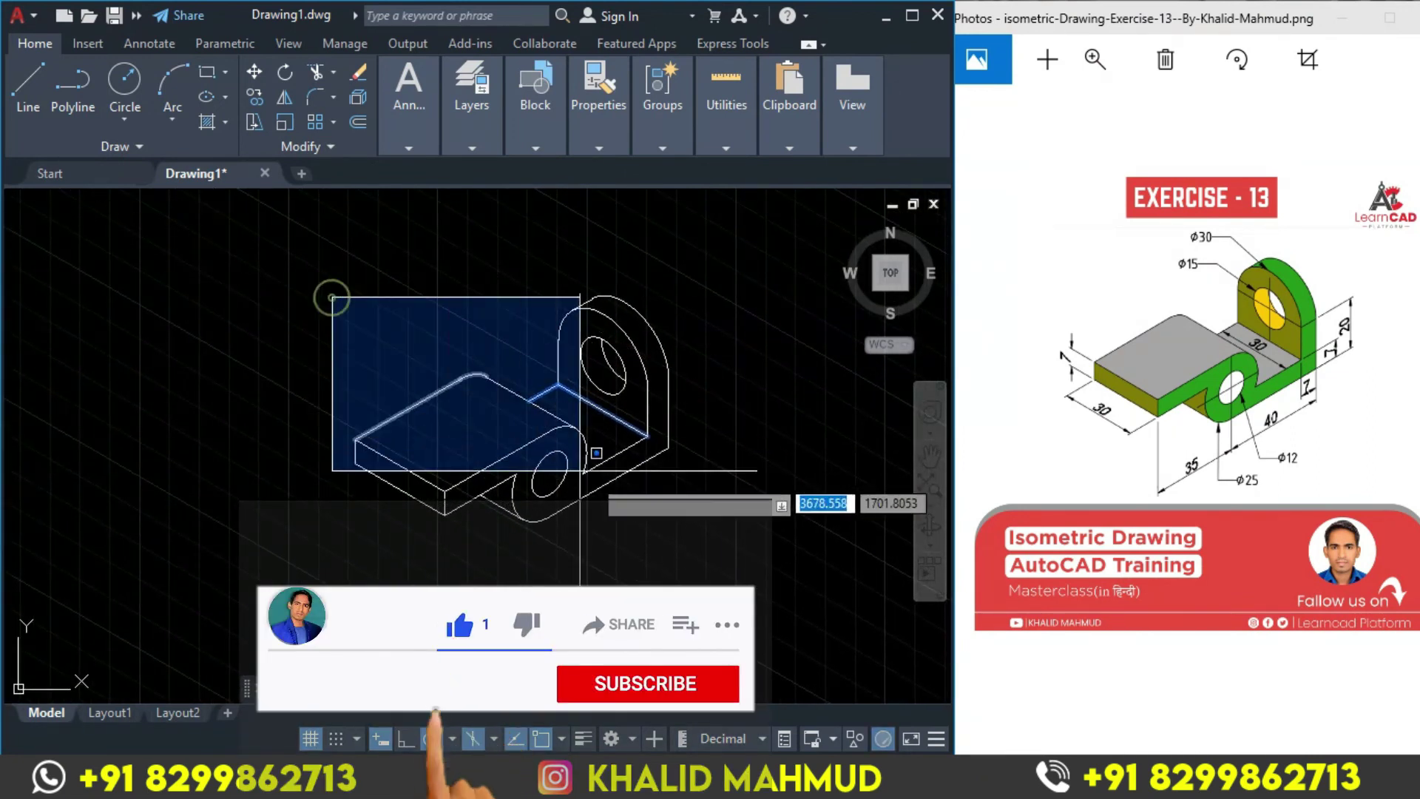
key("Escape")
scroll(685, 474, "up", 2)
middle_click_drag(687, 427, 707, 455)
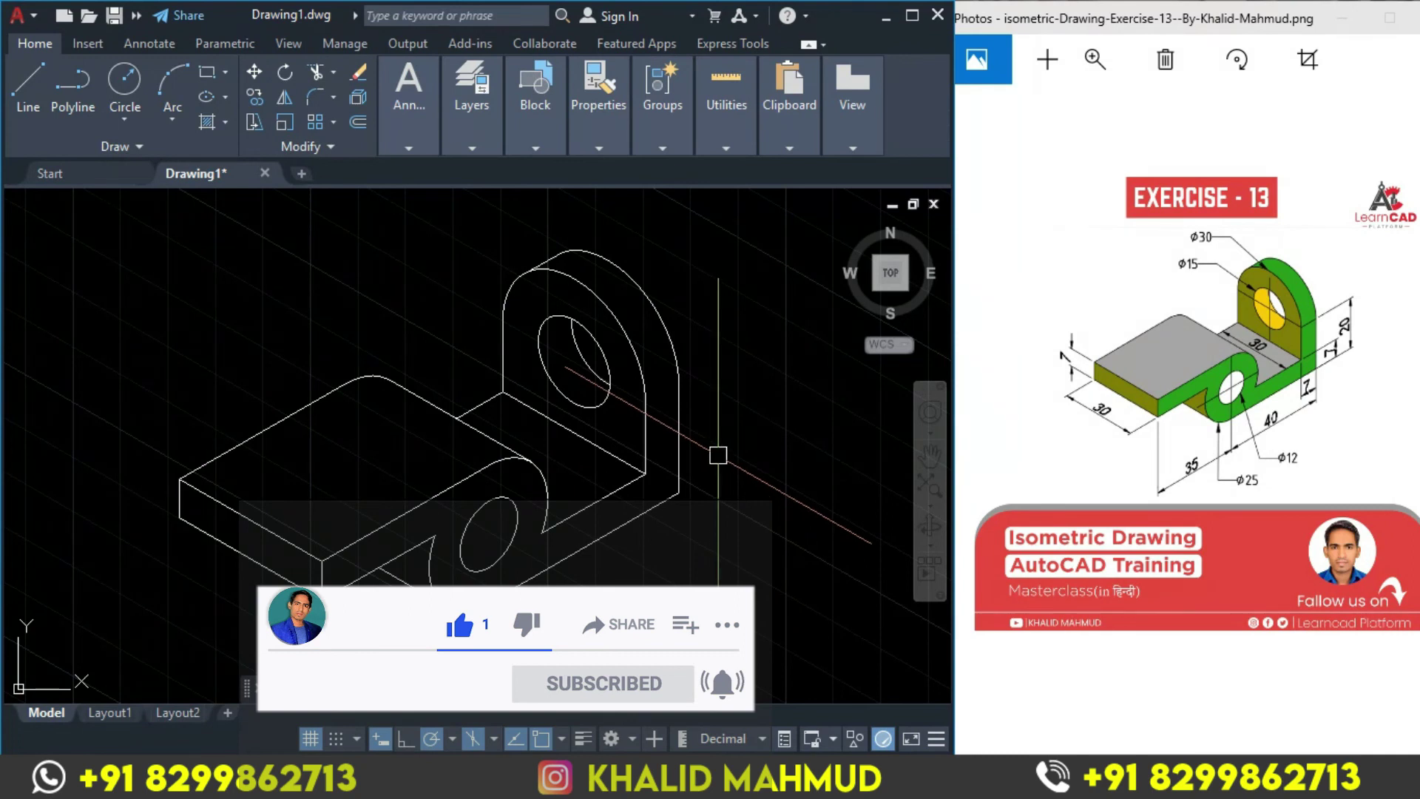
key("l")
key("Return")
- Draw short tangent lines at the lug top joining its front and back curves
left_click(646, 401)
left_click(679, 384)
key("Return")
key("Return")
left_click(634, 317)
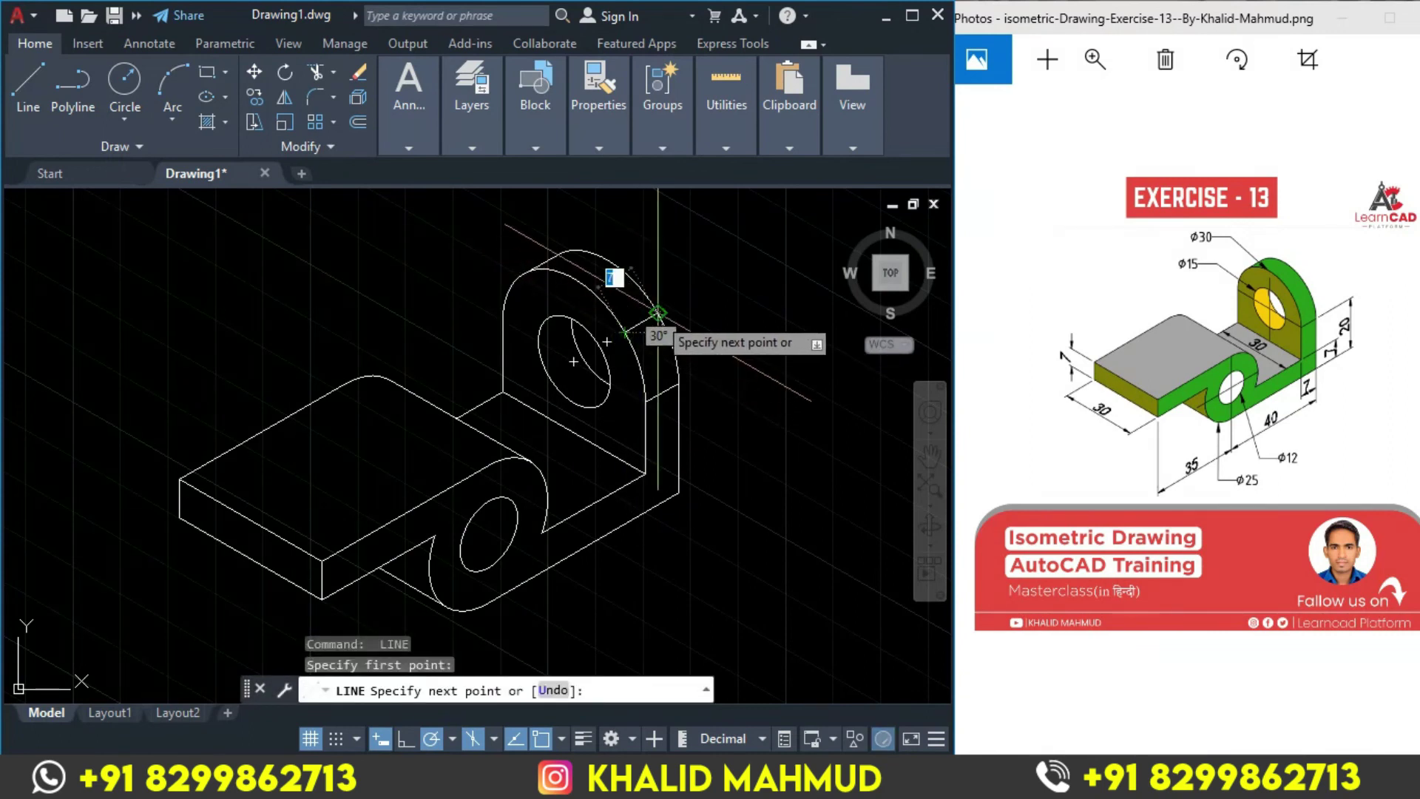
key("Return")
scroll(661, 314, "down", 1)
scroll(710, 370, "down", 2)
middle_click_drag(747, 407, 719, 405)
key("Escape")
key("Return")
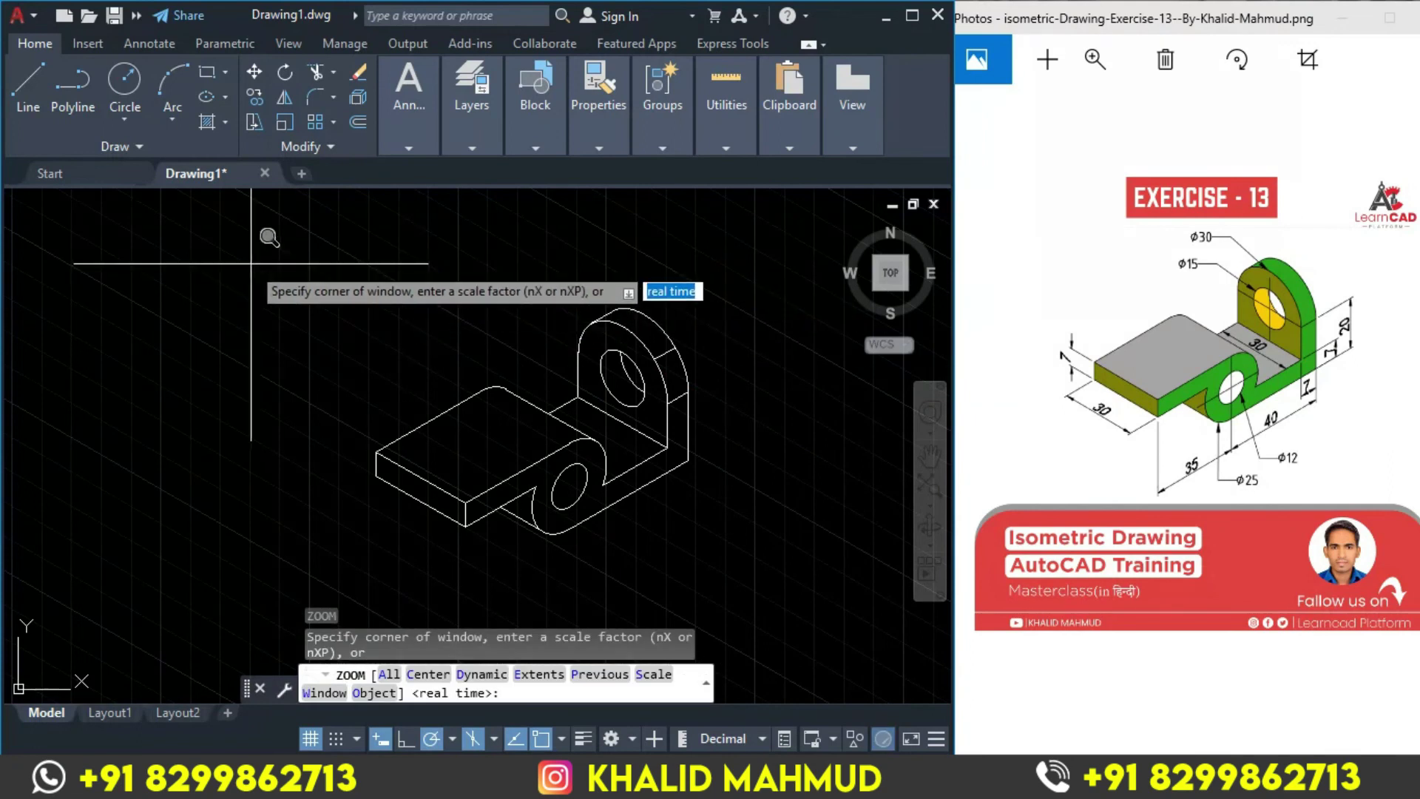
- Zoom a window to frame the whole bracket
left_click(298, 259)
left_click(769, 594)
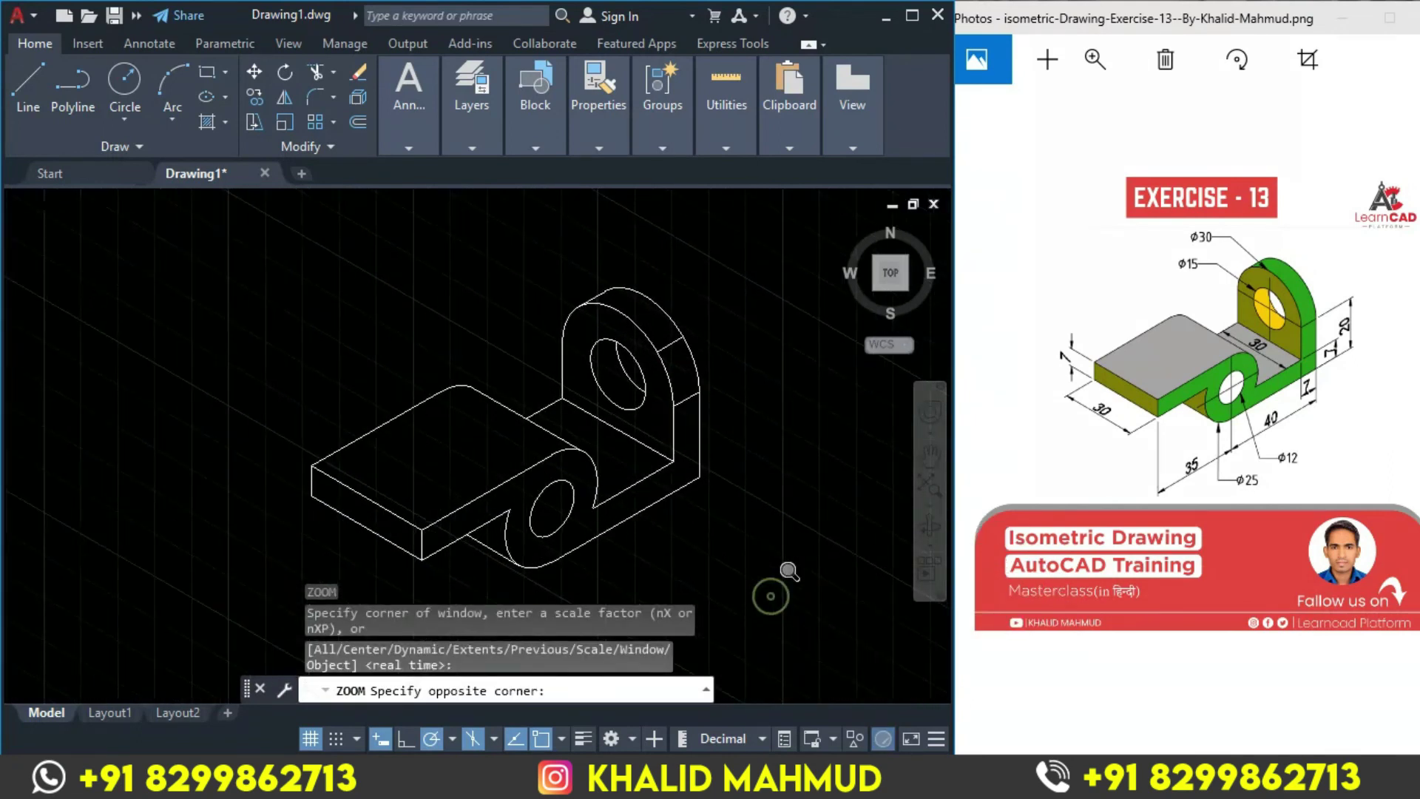
key("Escape")
key("Escape")
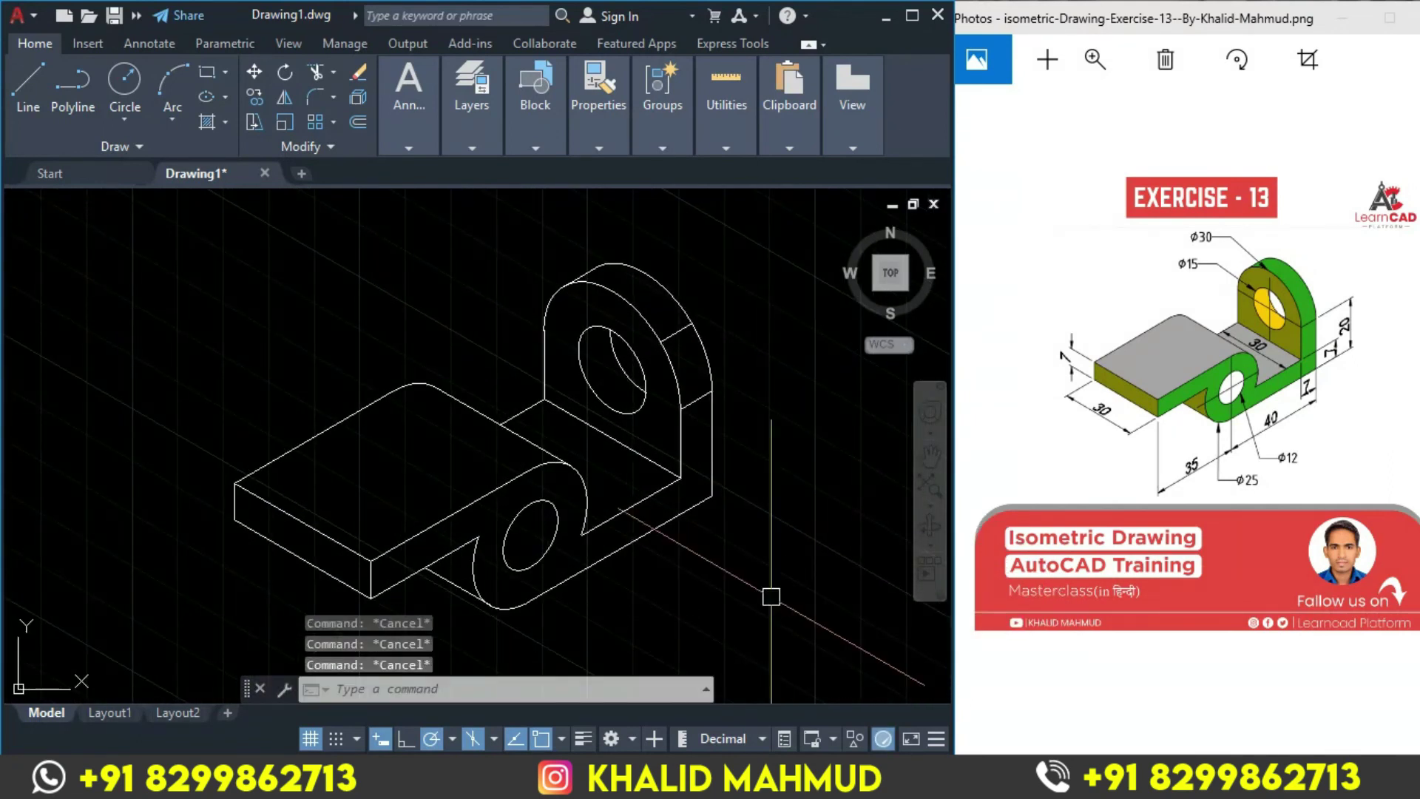